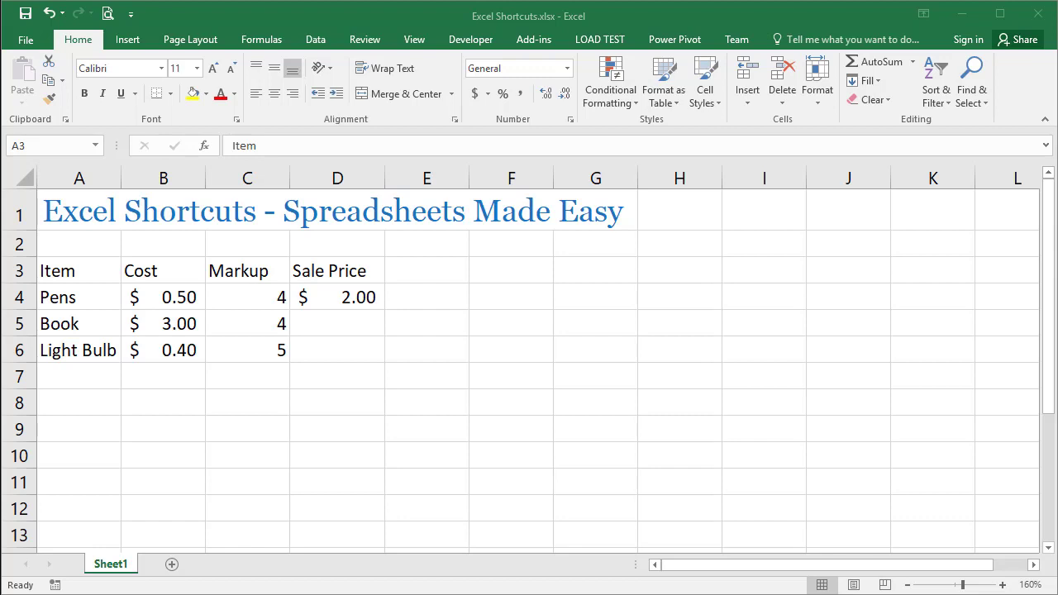
# - Clear the Item heading in cell A3 and undo that deletion
pyautogui.hotkey('alt', 'Tab')
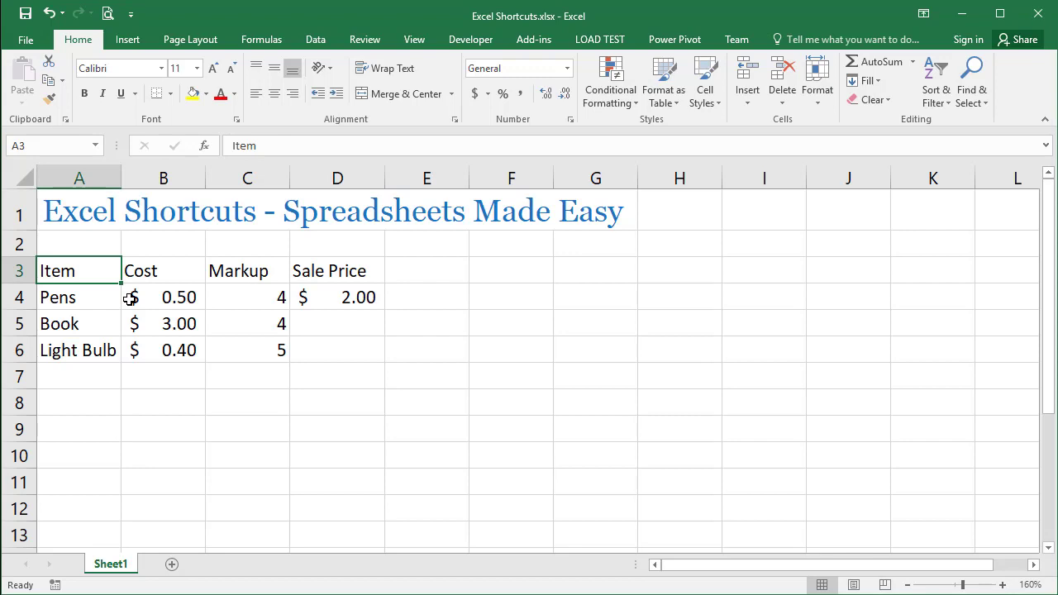
pyautogui.press('Delete')
pyautogui.hotkey('ctrl', 'z')
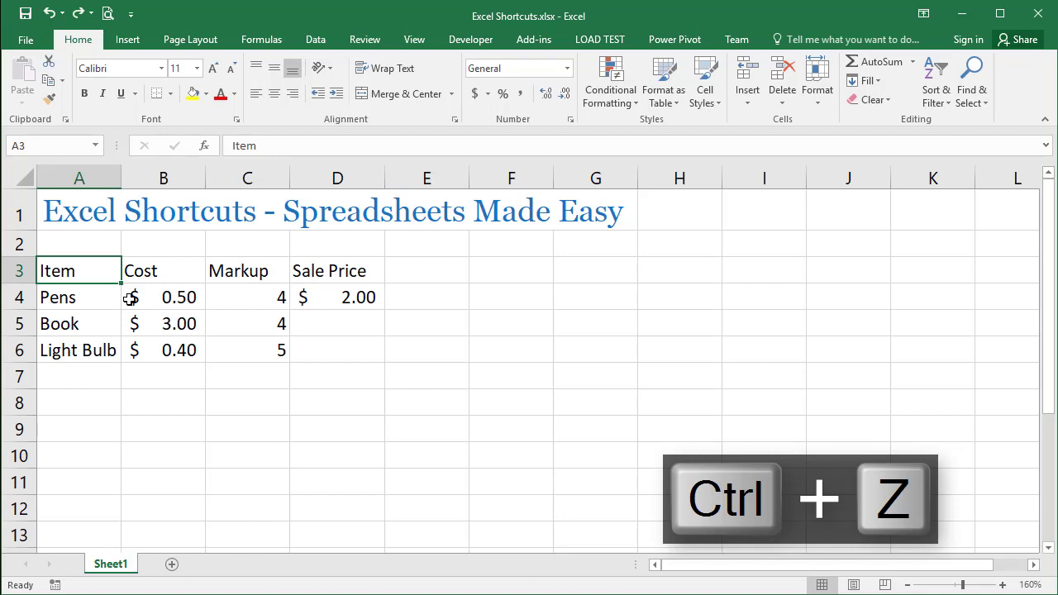
# - Clear the contents of cells A3, A4 and A5 one at a time
pyautogui.press('Delete')
pyautogui.press('Down')
pyautogui.press('Delete')
pyautogui.press('Down')
pyautogui.press('Delete')
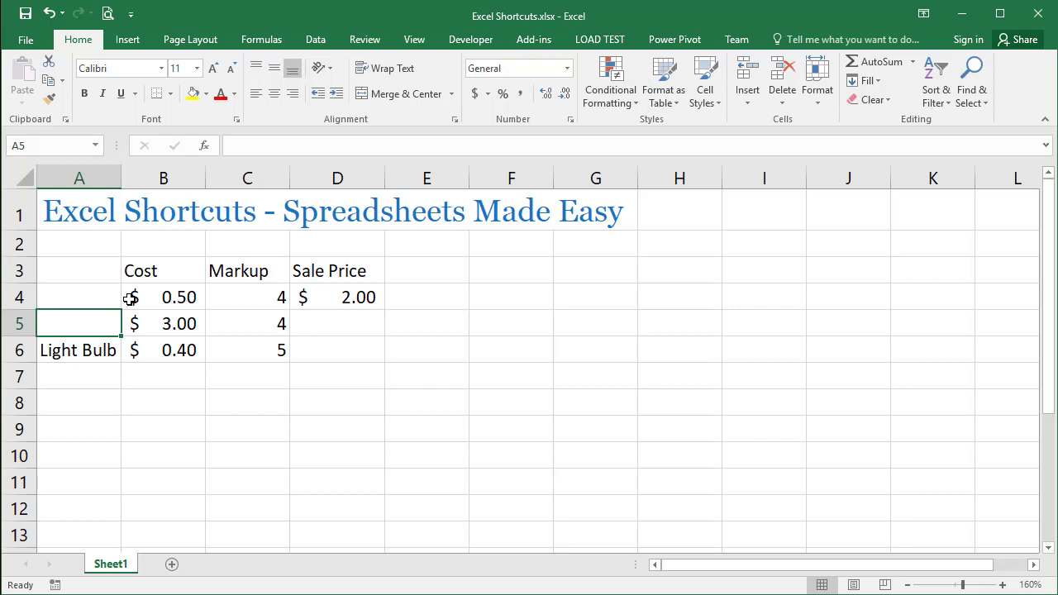
# - Undo the three separate deletions in cells A3 to A5
pyautogui.hotkey('ctrl', 'z')
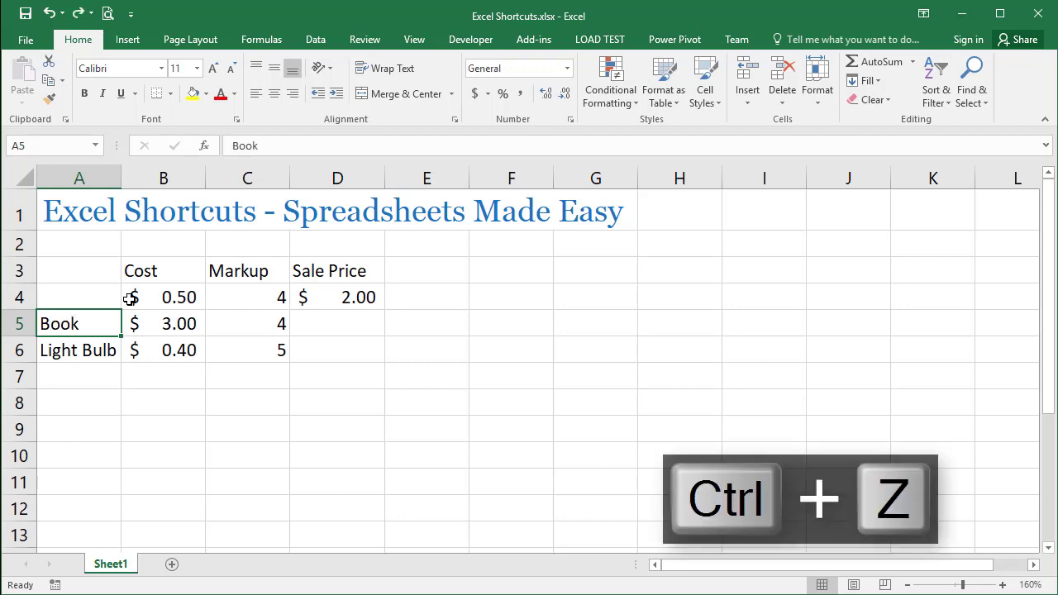
pyautogui.hotkey('ctrl', 'z')
pyautogui.hotkey('ctrl', 'z')
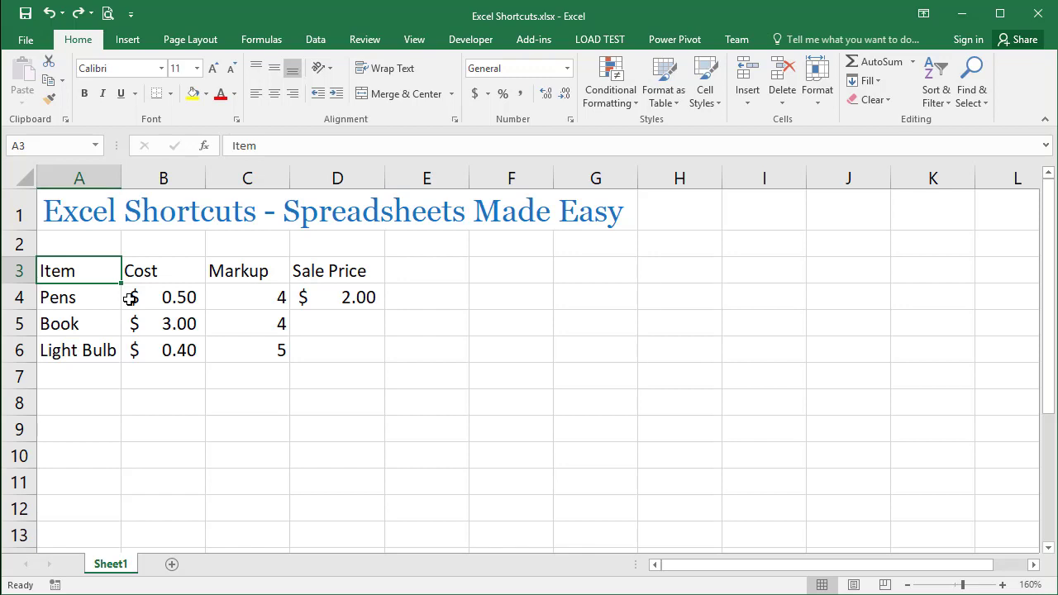
# - Clear cells A3 and A4 one after the other, and undo both deletions
pyautogui.press('Delete')
pyautogui.press('Down')
pyautogui.press('Delete')
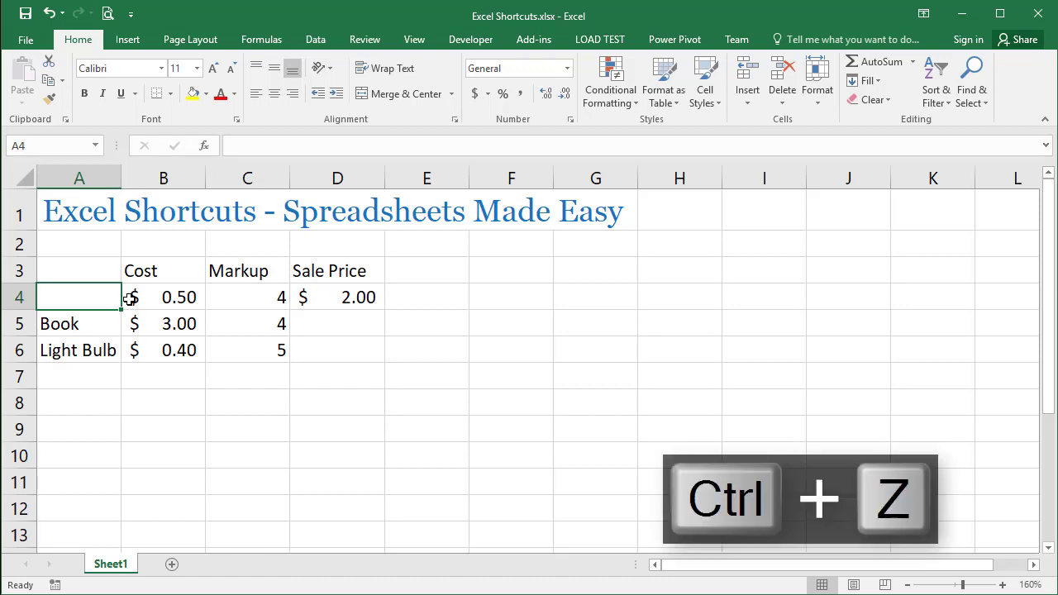
pyautogui.hotkey('ctrl', 'z')
pyautogui.hotkey('ctrl', 'z')
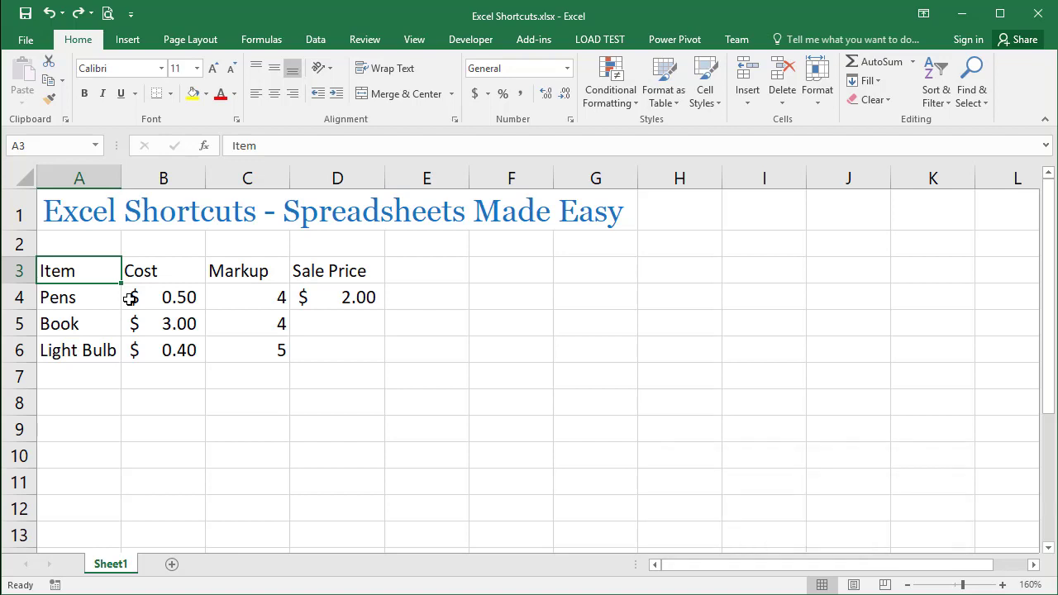
# - Redo the deletions of A3 and A4 and undo them again, two times in a row
pyautogui.hotkey('ctrl', 'y')
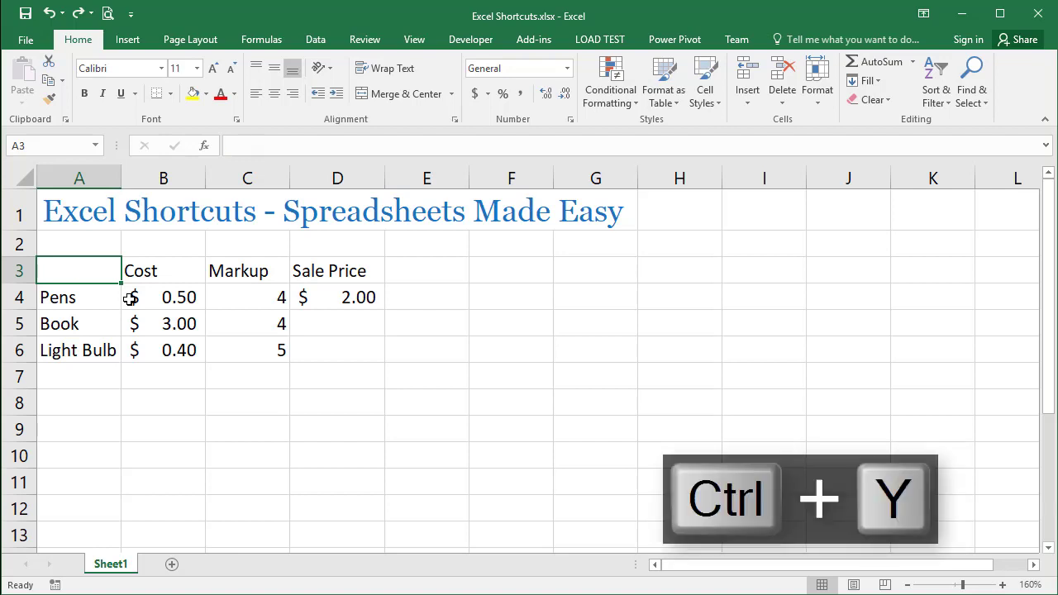
pyautogui.hotkey('ctrl', 'y')
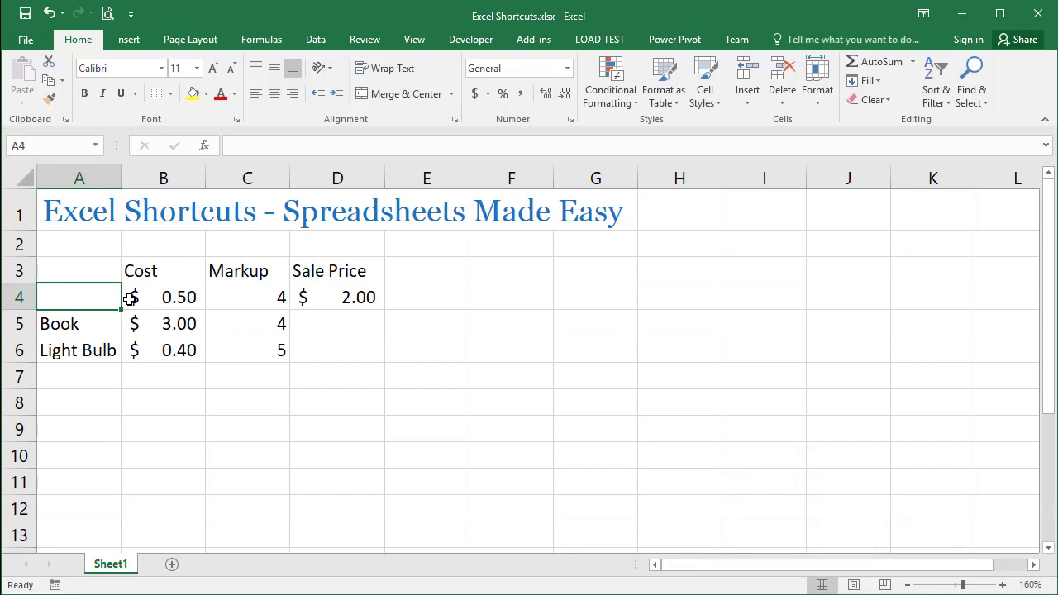
pyautogui.hotkey('ctrl', 'z')
pyautogui.hotkey('ctrl', 'z')
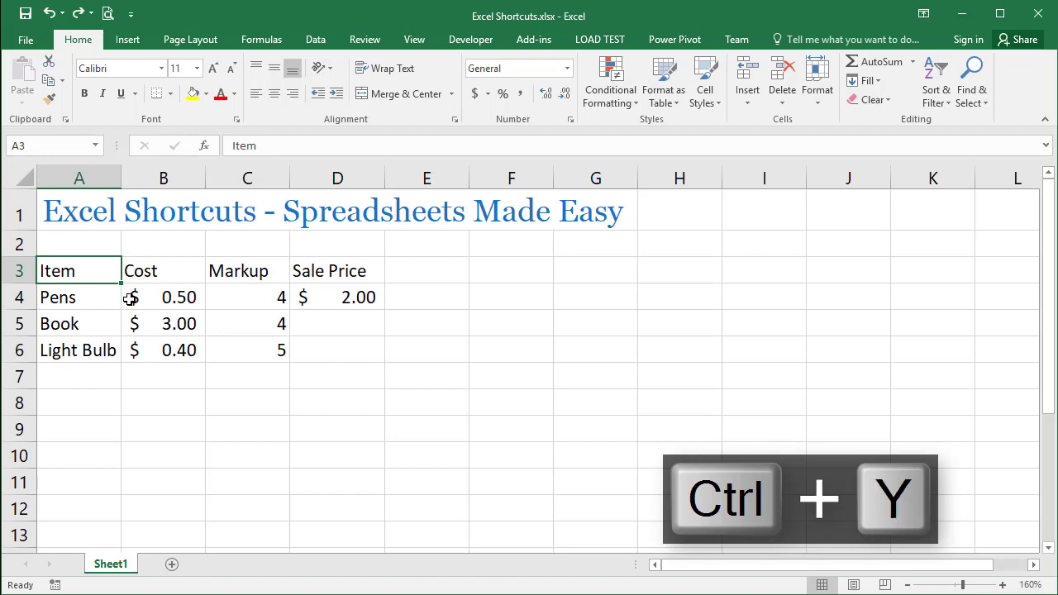
pyautogui.hotkey('ctrl', 'y')
pyautogui.hotkey('ctrl', 'y')
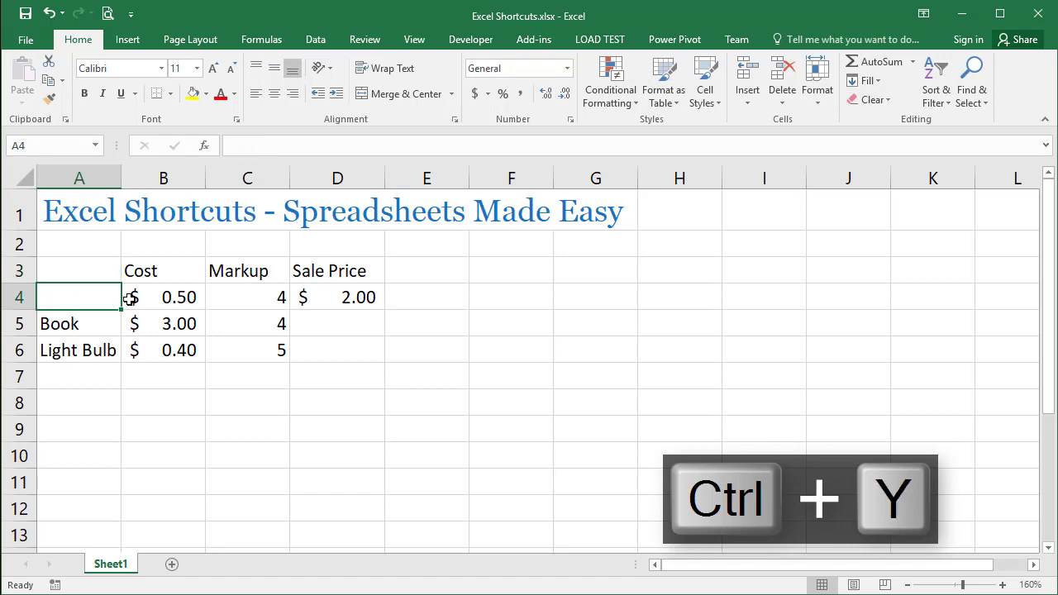
pyautogui.hotkey('ctrl', 'z')
pyautogui.hotkey('ctrl', 'z')
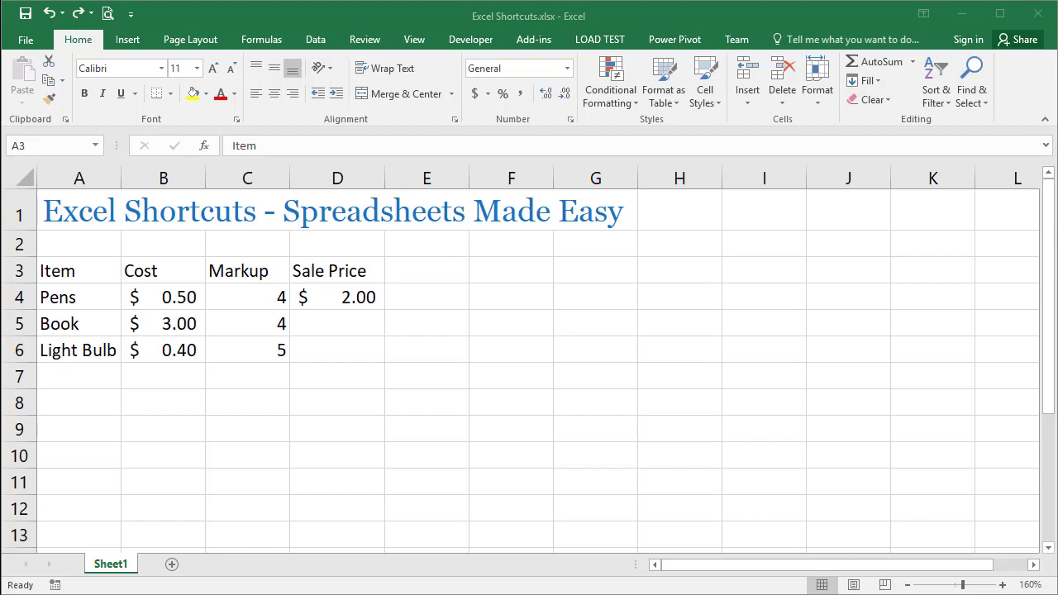
# - Cut the Item heading from cell A3 and paste it into cell A8
pyautogui.click(87, 281)
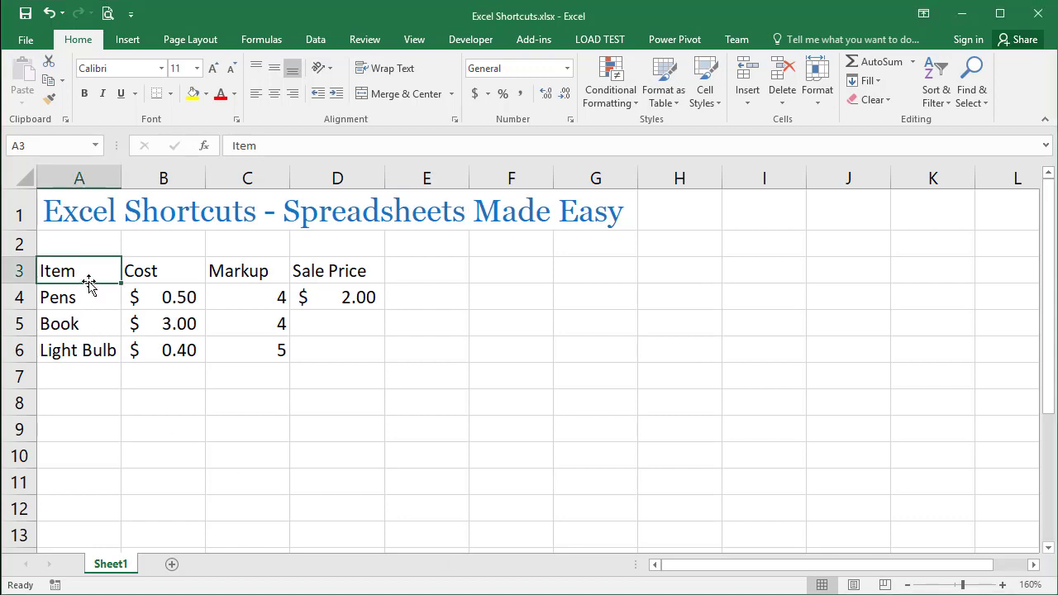
pyautogui.hotkey('ctrl', 'x')
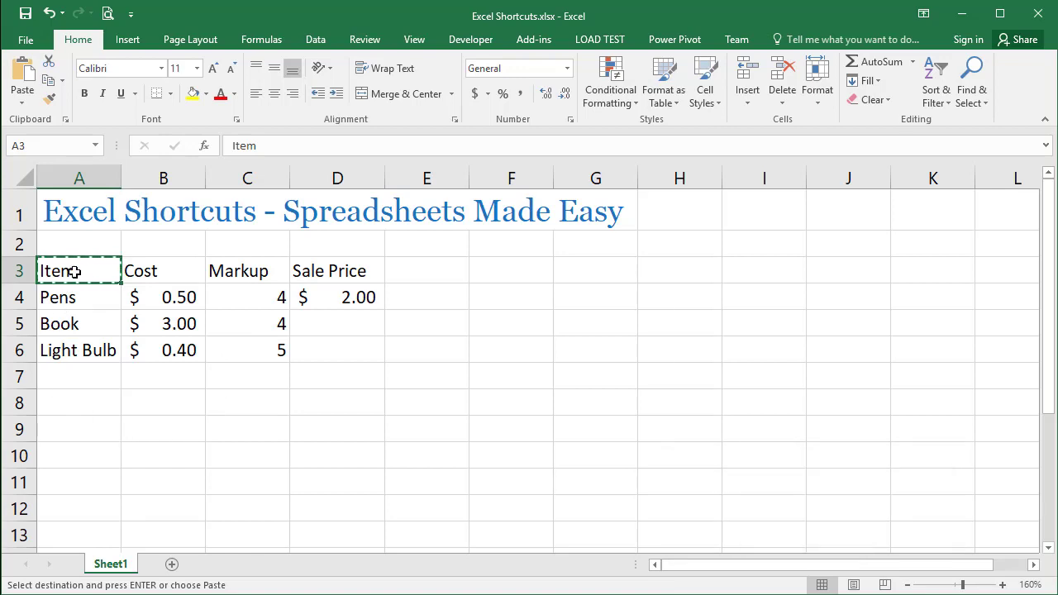
pyautogui.click(84, 407)
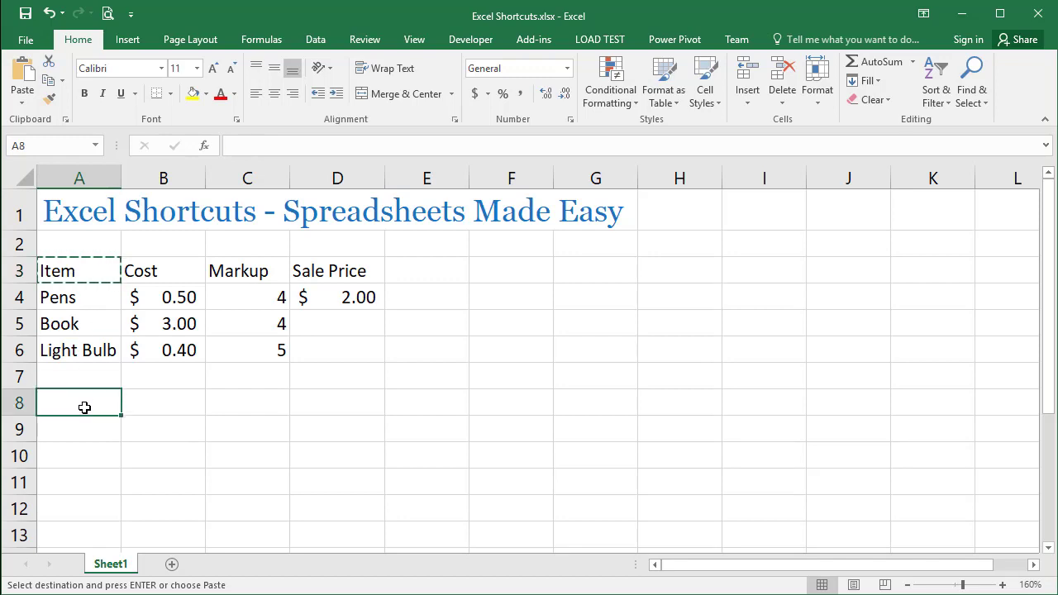
pyautogui.hotkey('ctrl', 'v')
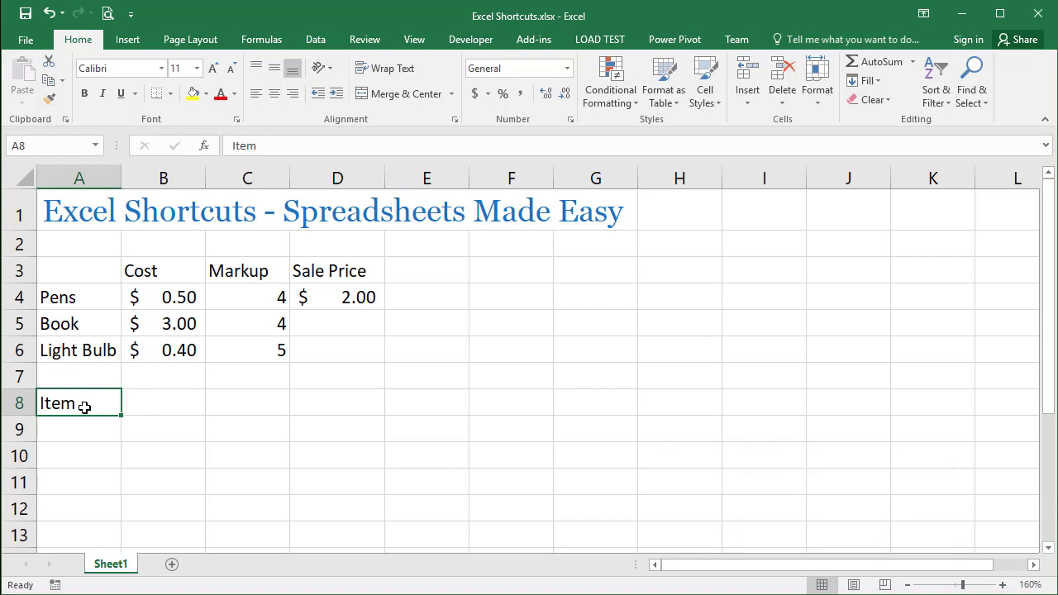
# - Copy the Item text from A8 back into A3 and clear cell A8
pyautogui.hotkey('ctrl', 'c')
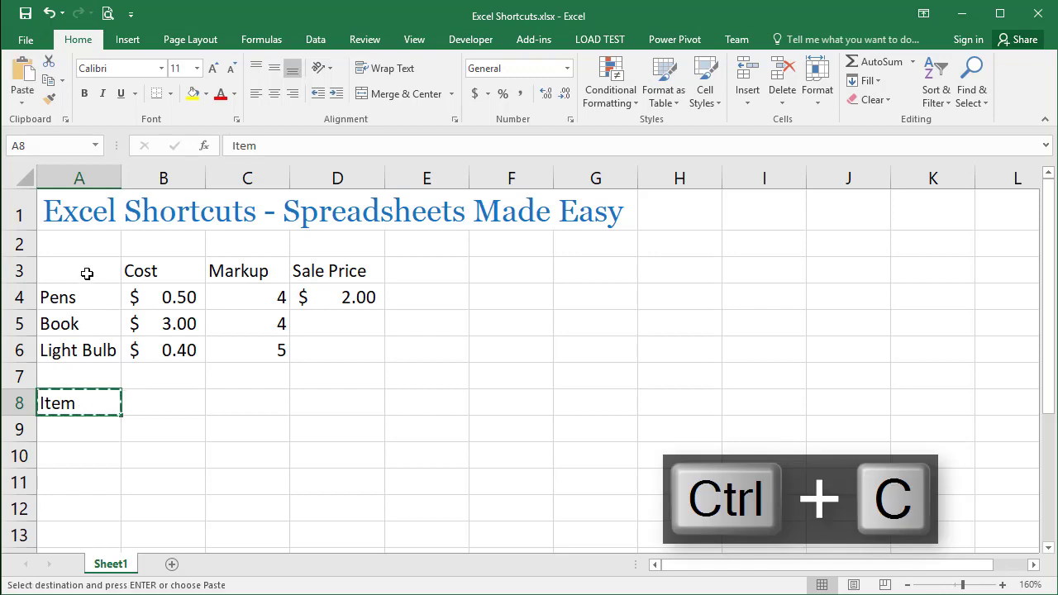
pyautogui.click(86, 273)
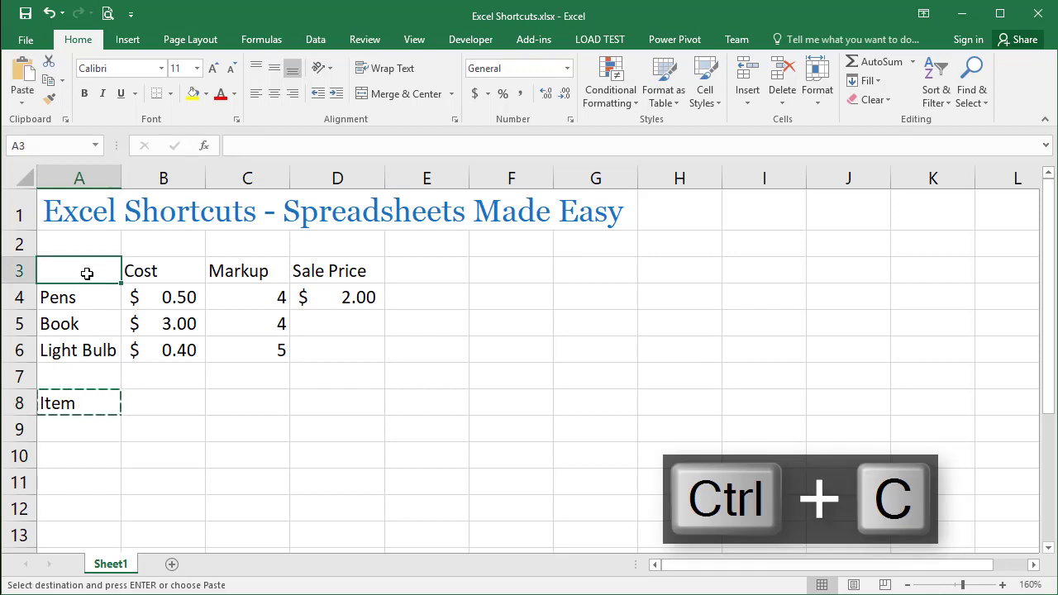
pyautogui.hotkey('ctrl', 'v')
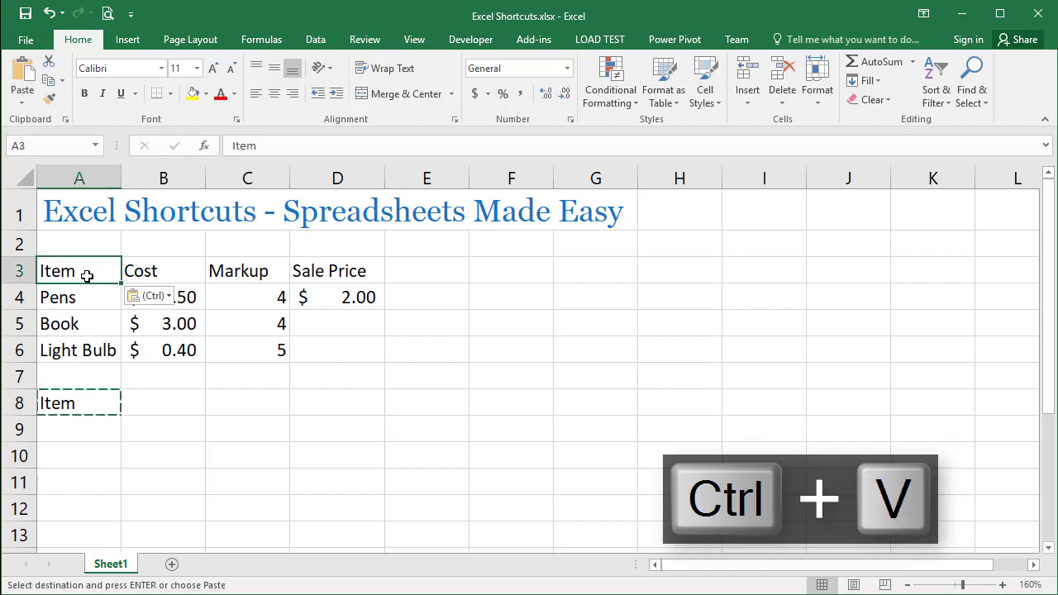
pyautogui.click(83, 406)
pyautogui.press('Delete')
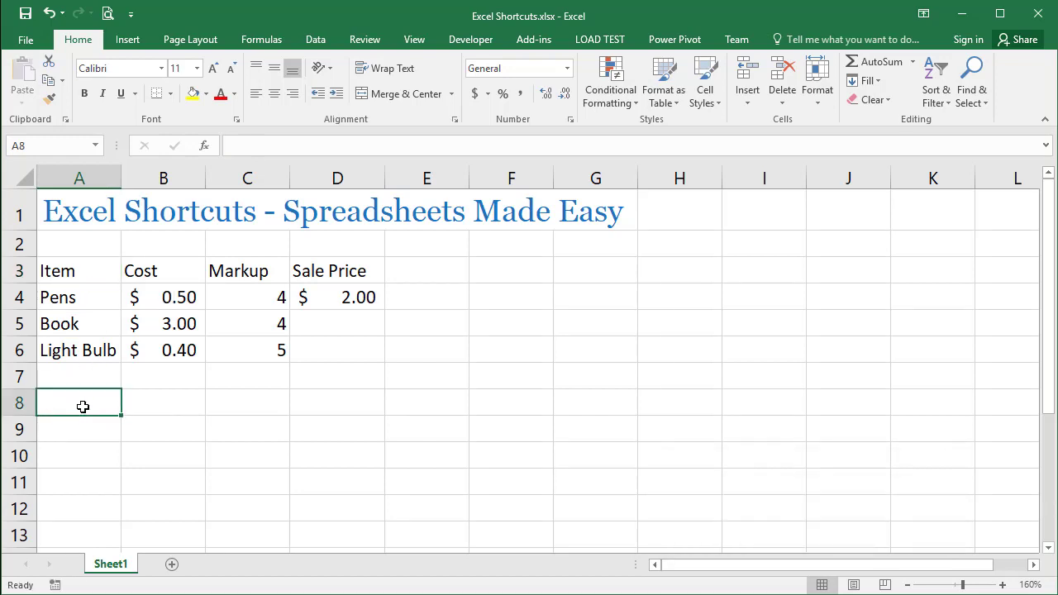
pyautogui.click(86, 279)
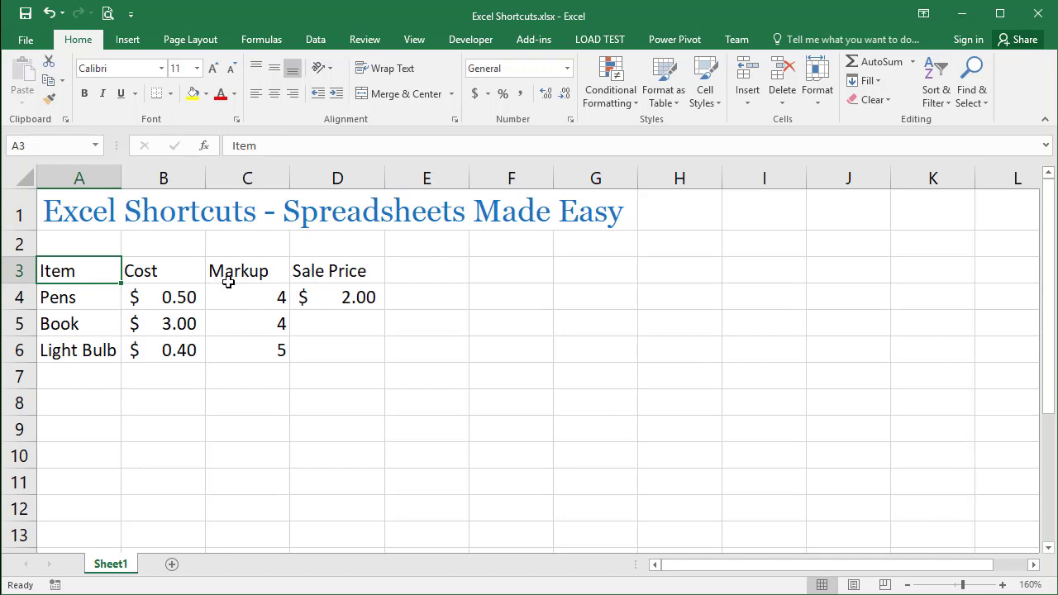
# - Copy the Sale Price formula for Pens from D4 and paste it into cell F4
pyautogui.click(319, 296)
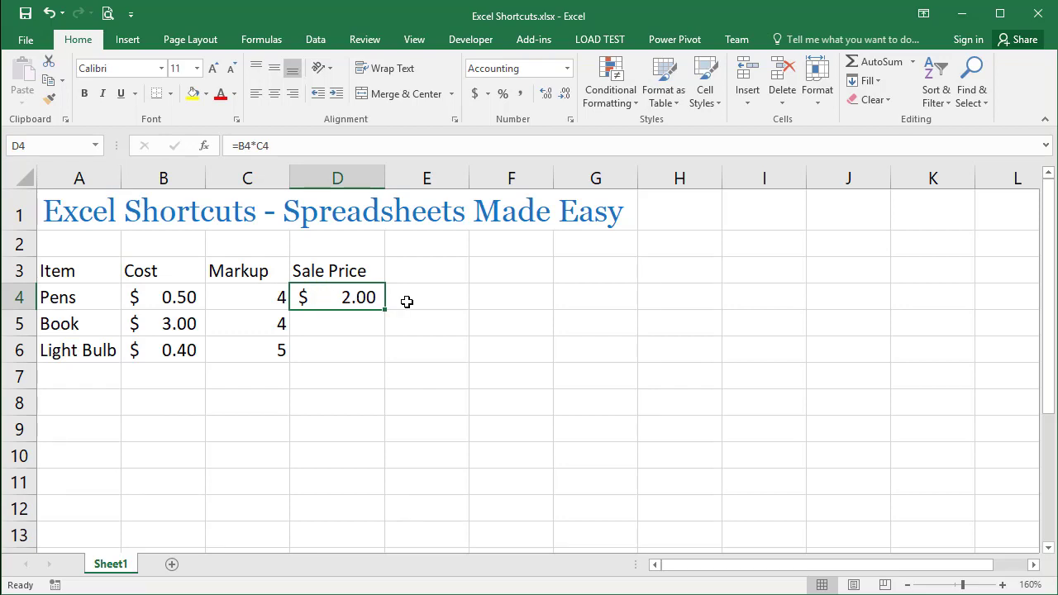
pyautogui.hotkey('ctrl', 'c')
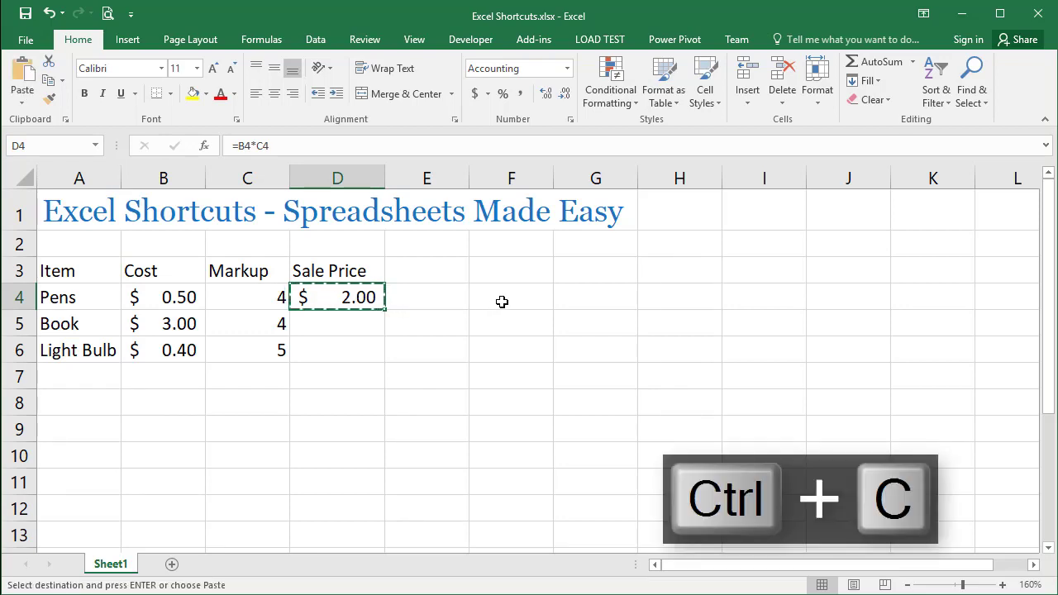
pyautogui.click(510, 297)
pyautogui.hotkey('ctrl', 'v')
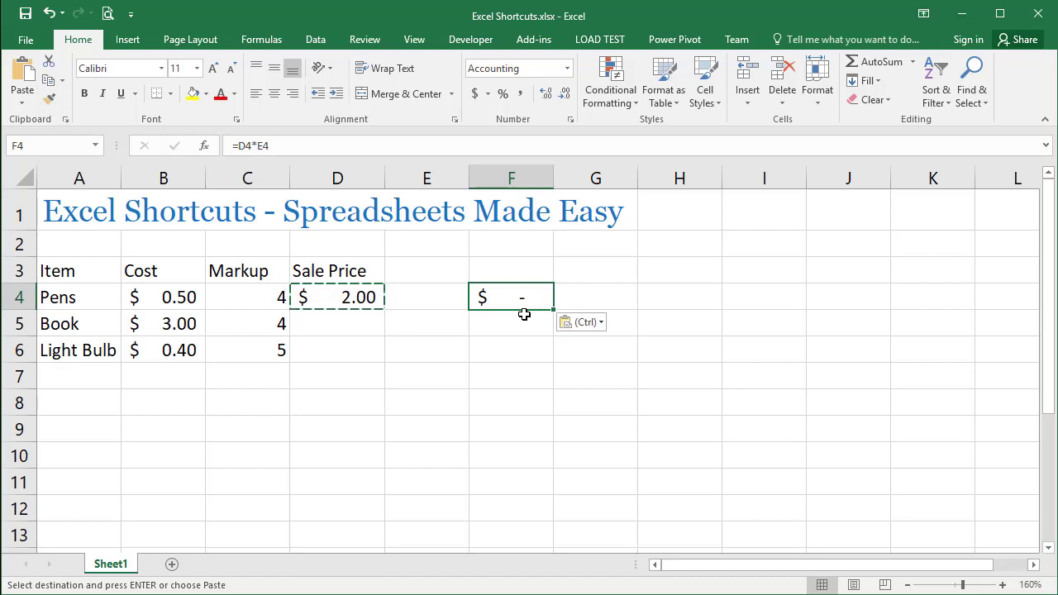
# - Use Paste Special to insert the copied D4 sale price into cell F5 as Values only
pyautogui.rightClick(518, 322)
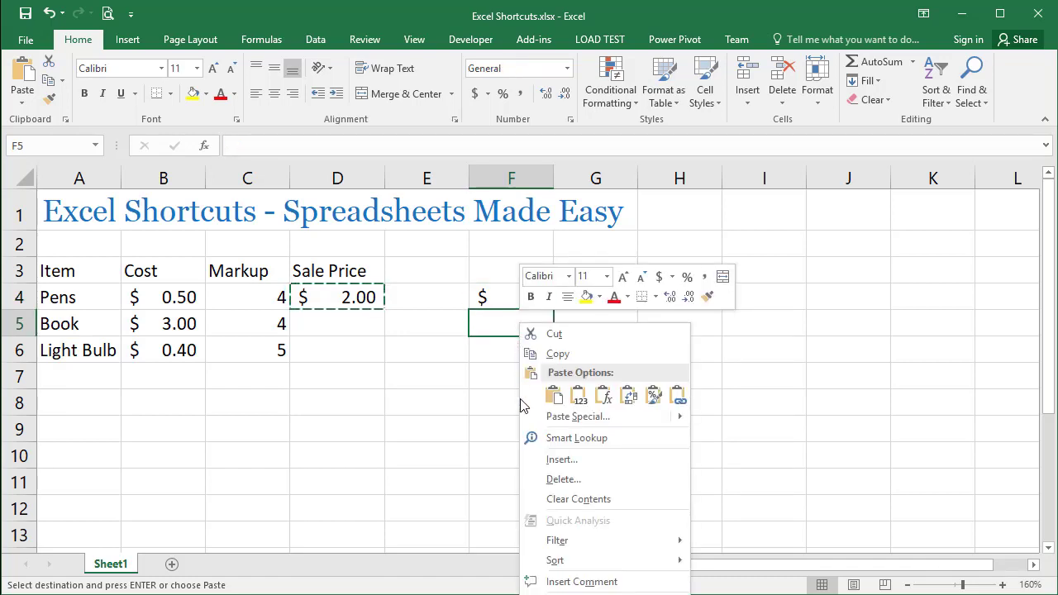
pyautogui.click(547, 418)
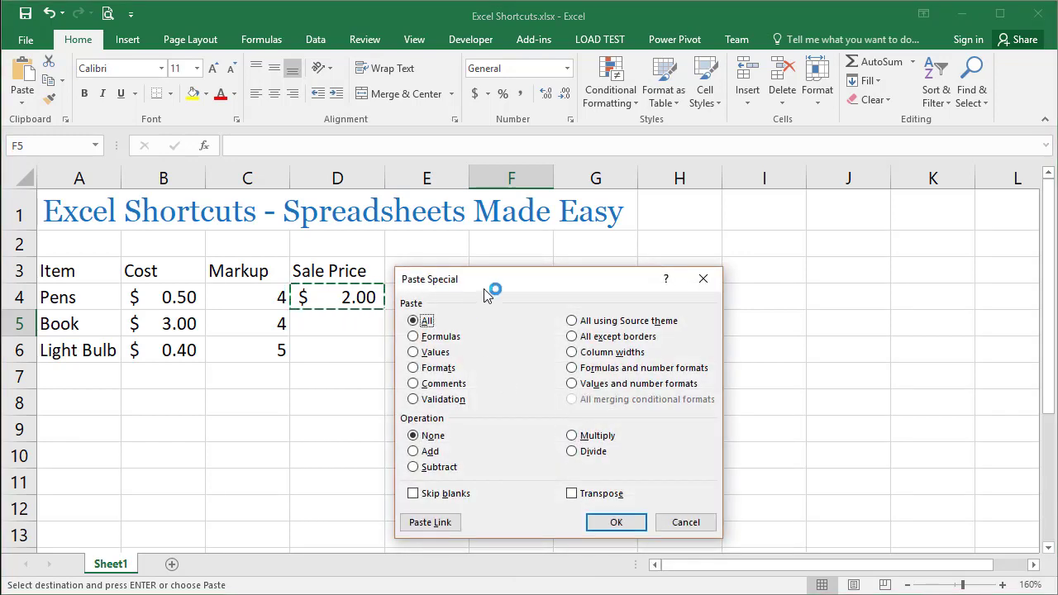
pyautogui.click(435, 352)
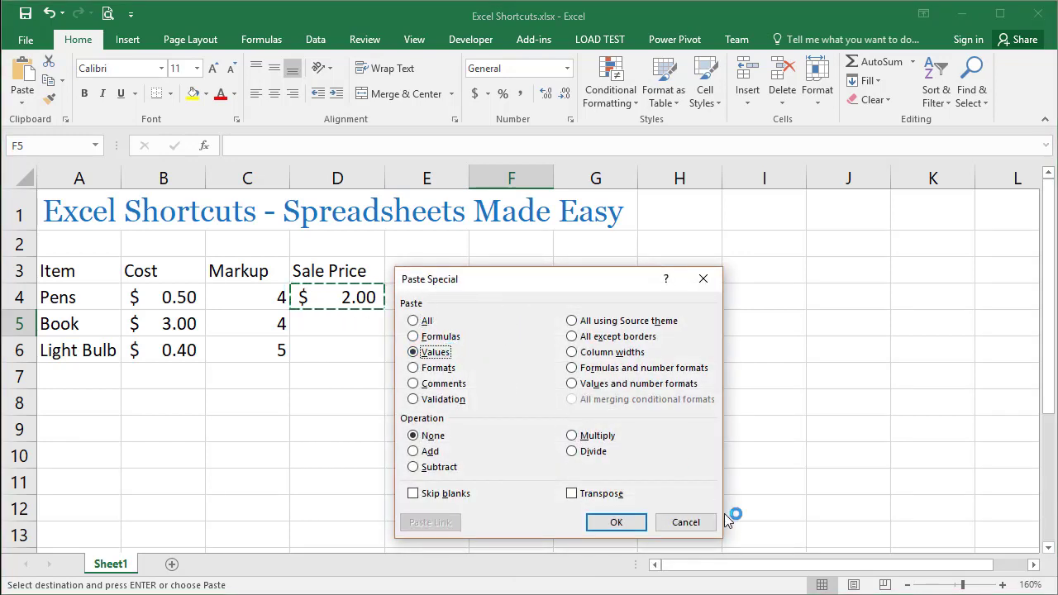
pyautogui.click(626, 521)
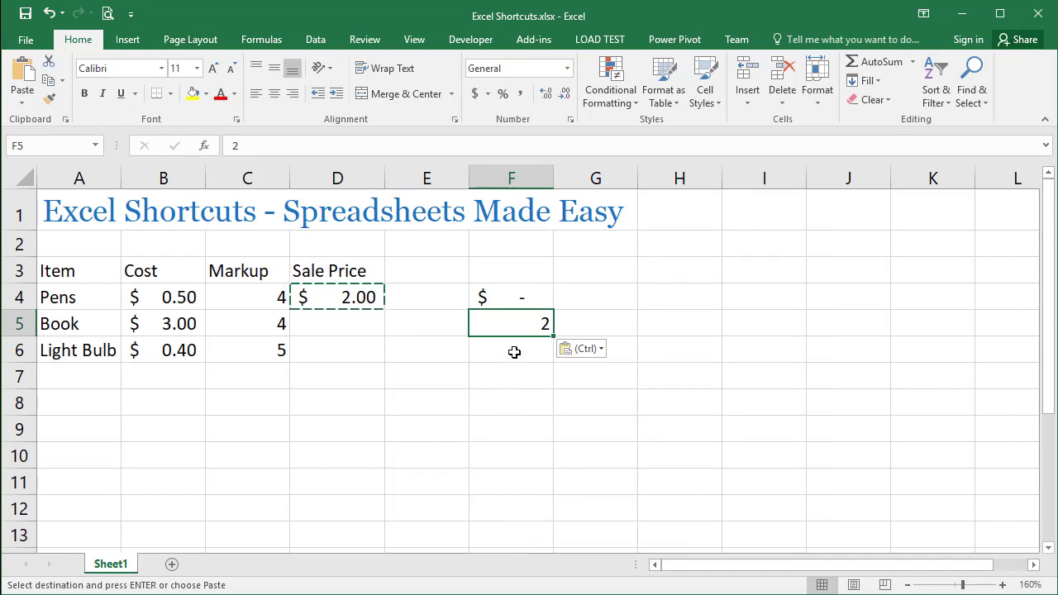
# - Paste the copied D4 cell into F6 as Values with Paste Special, and paste it normally with its formula into F7
pyautogui.click(350, 298)
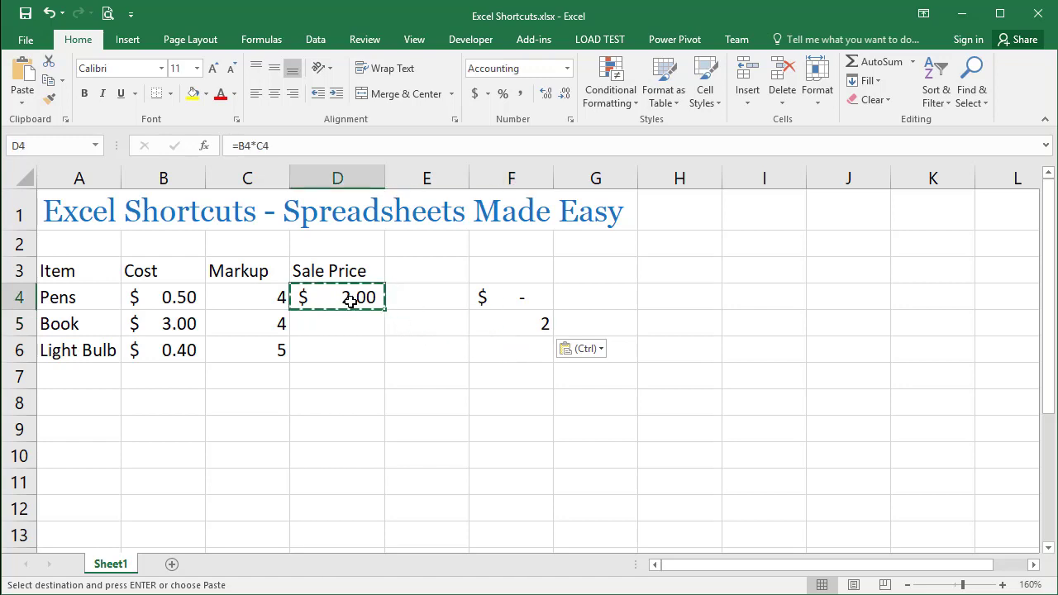
pyautogui.click(502, 350)
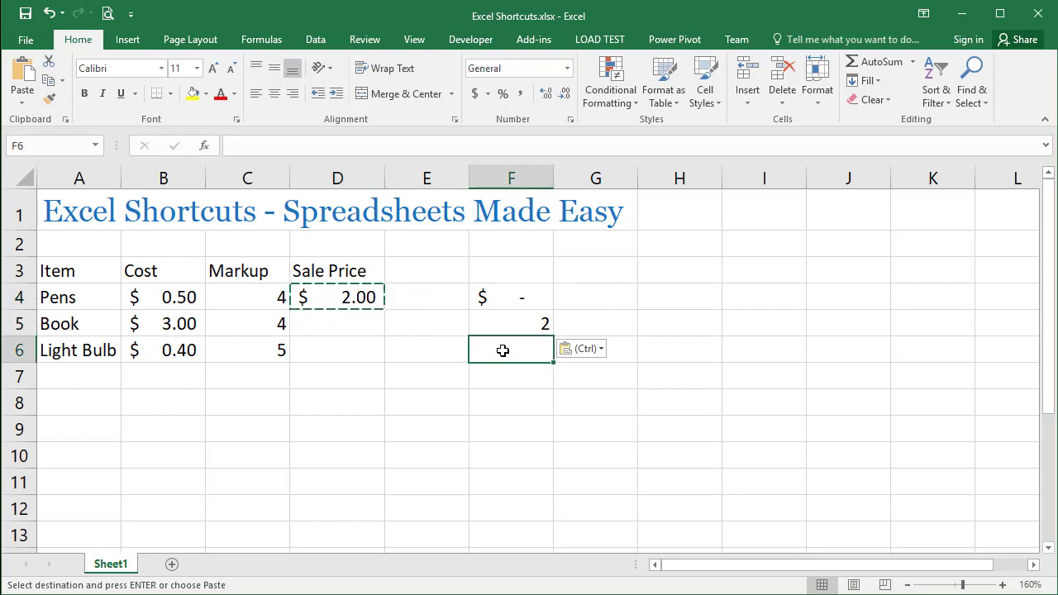
pyautogui.hotkey('ctrl', 'alt', 'v')
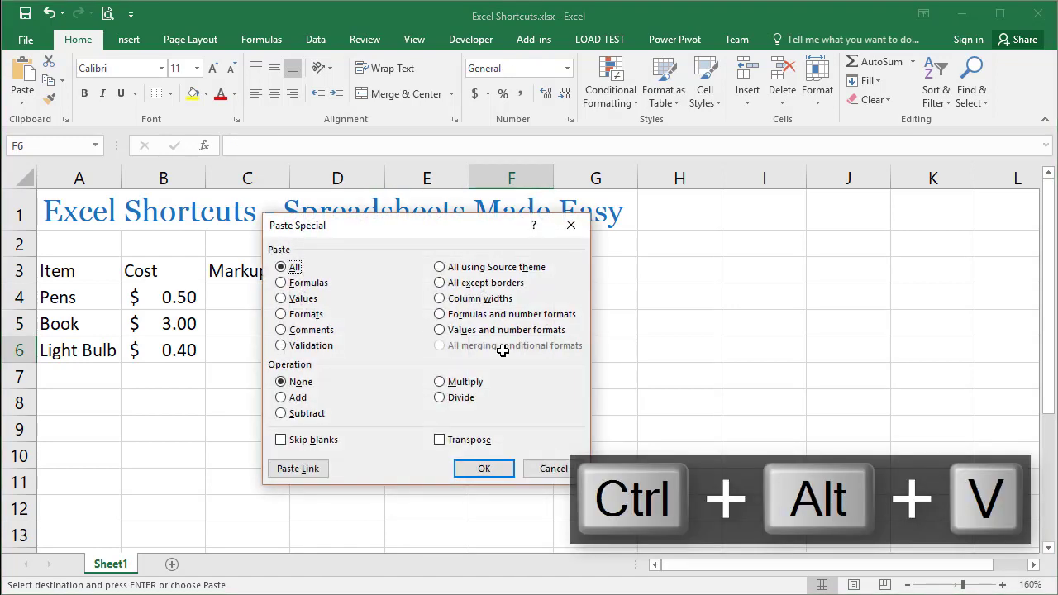
pyautogui.click(316, 302)
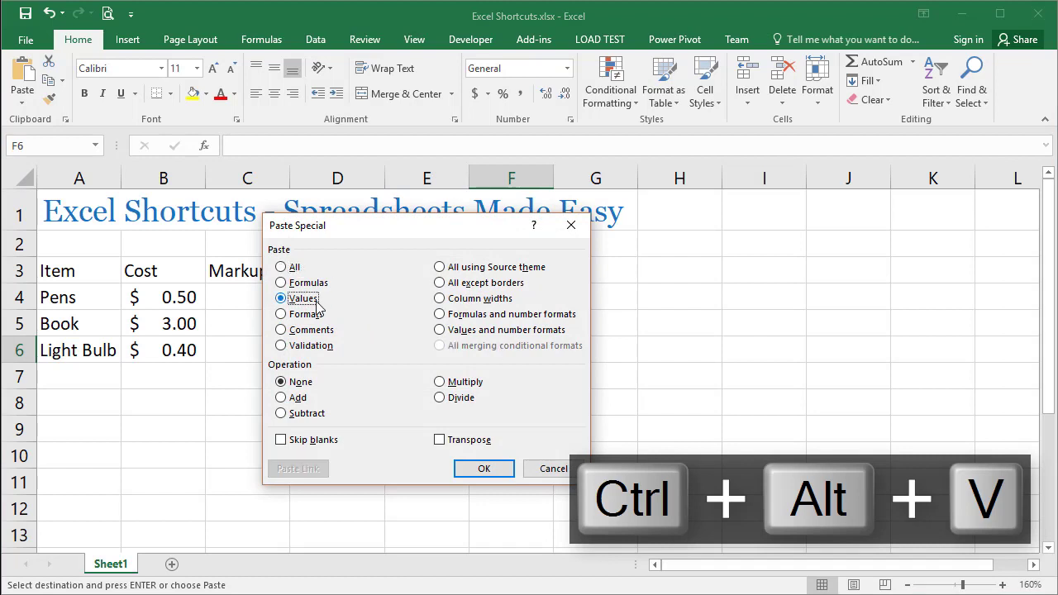
pyautogui.click(484, 467)
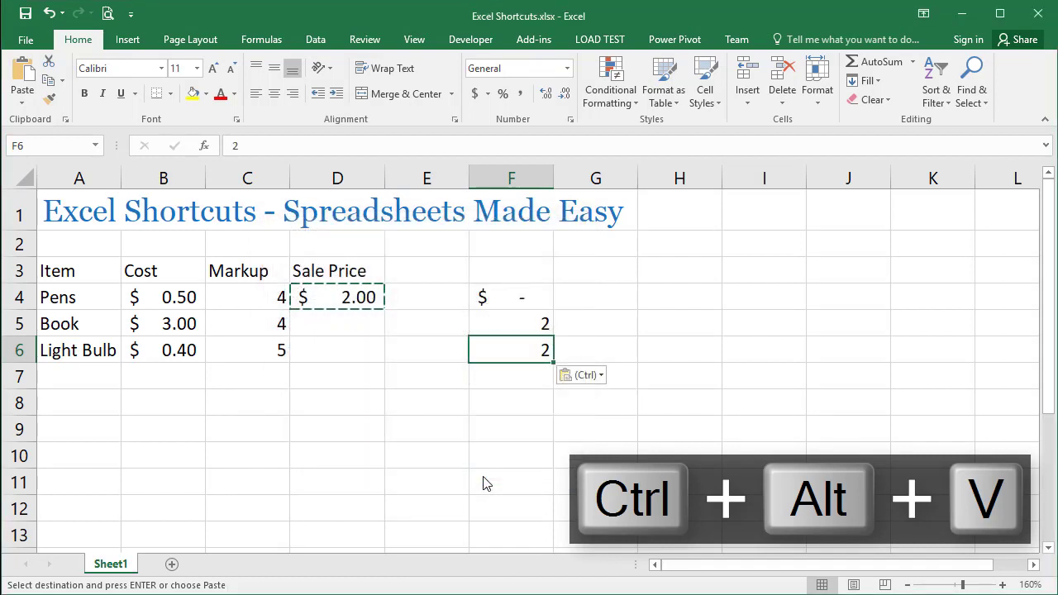
pyautogui.click(481, 379)
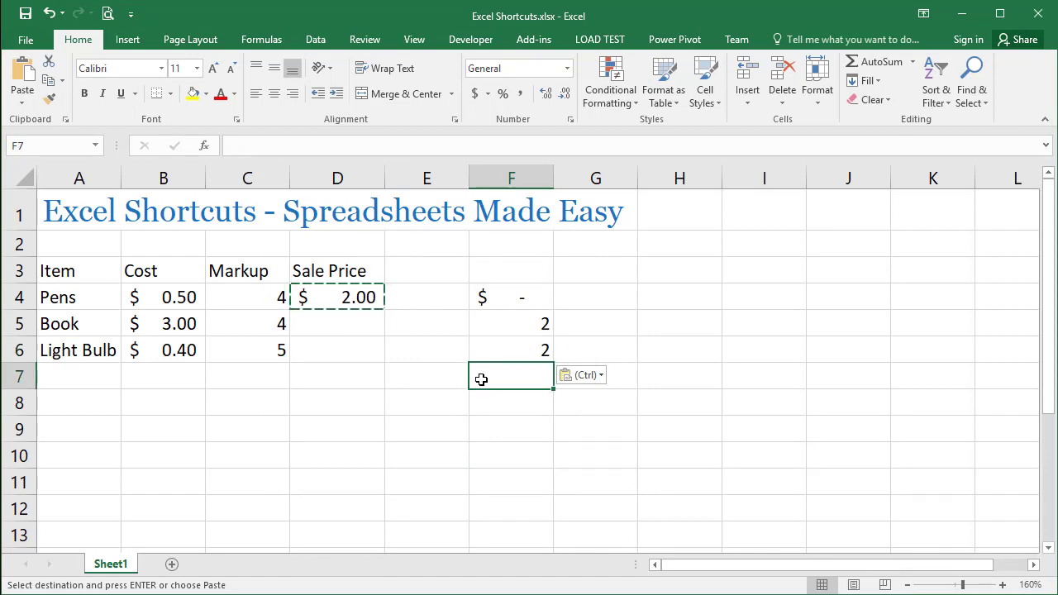
pyautogui.hotkey('ctrl', 'v')
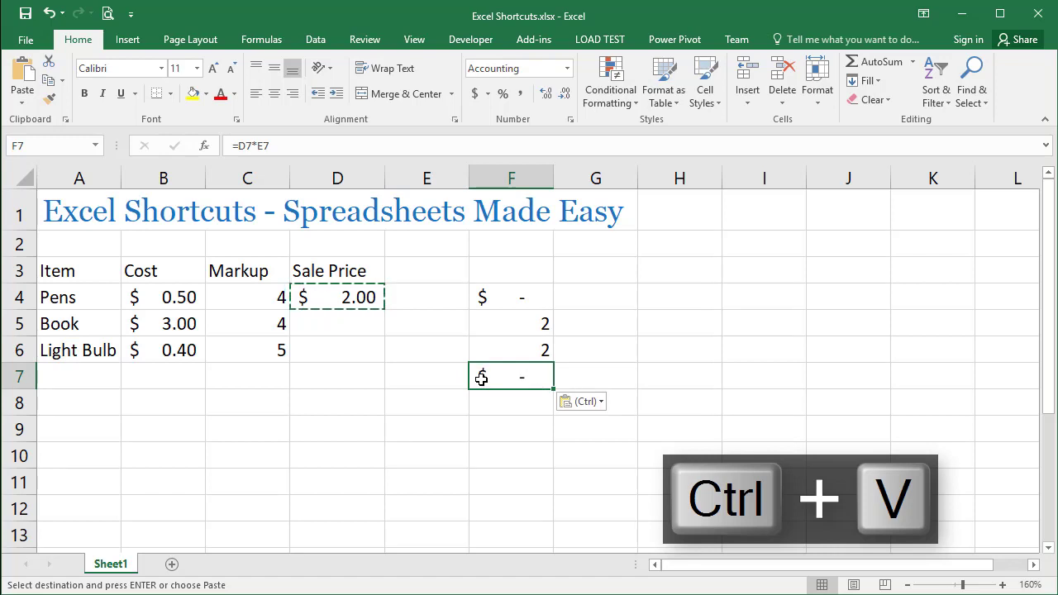
# - Convert the paste in F7 to values only, and paste the copied D4 sale price into F8 as values only
pyautogui.click(601, 406)
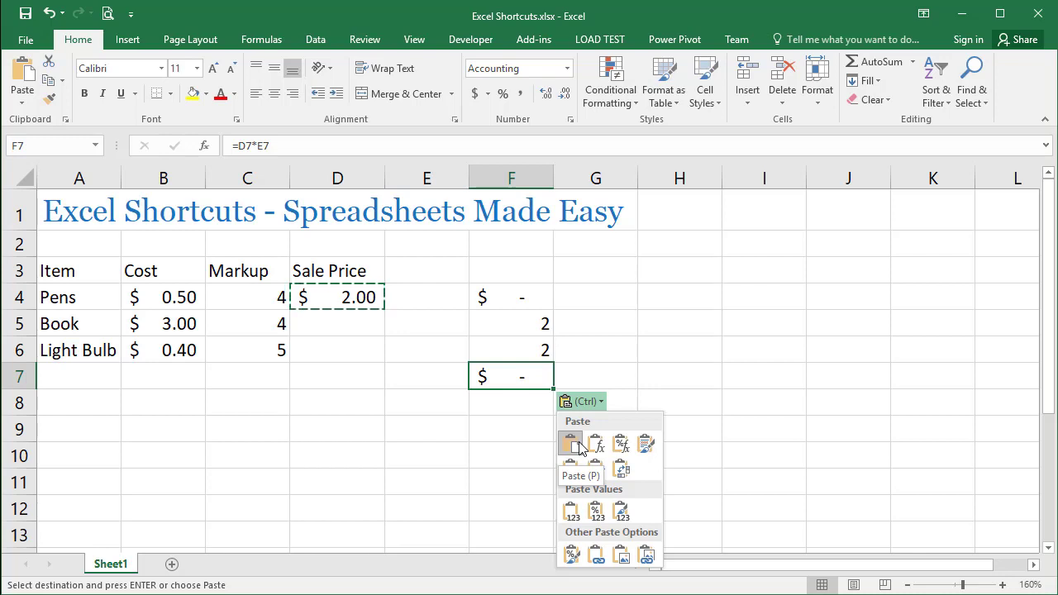
pyautogui.click(571, 512)
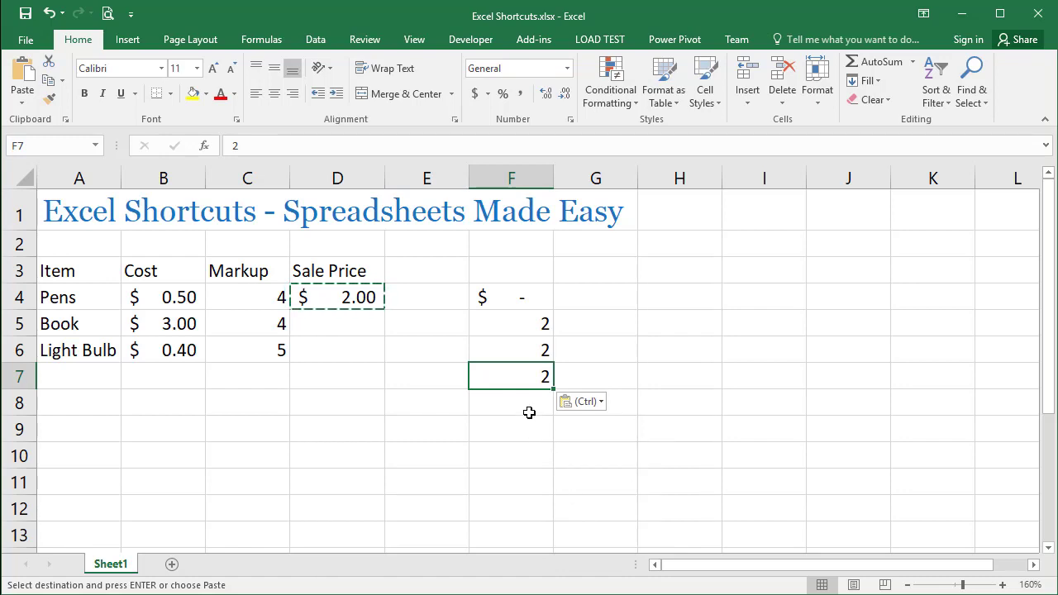
pyautogui.click(339, 300)
pyautogui.hotkey('ctrl', 'c')
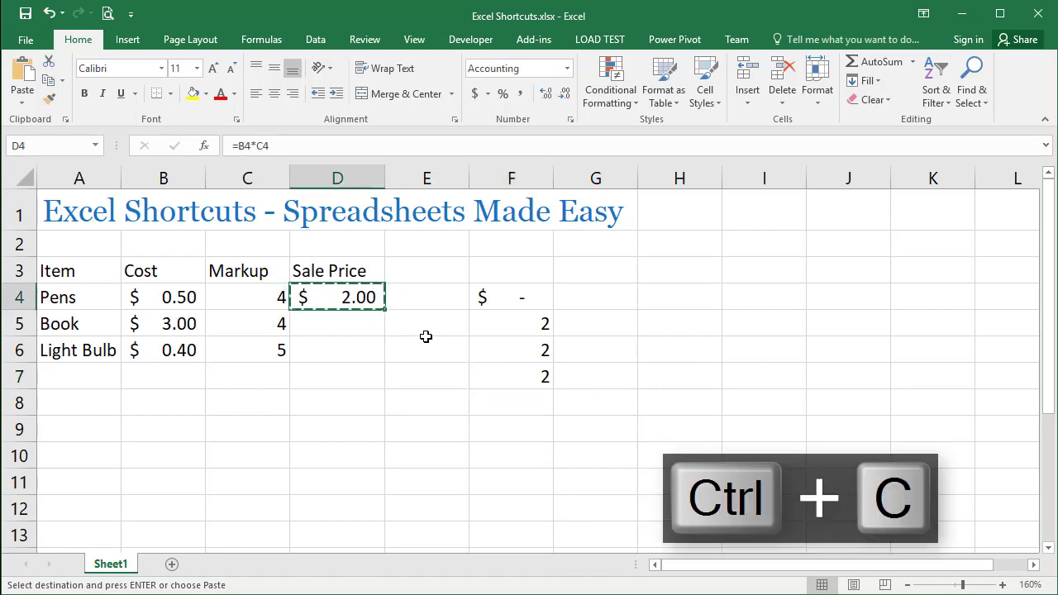
pyautogui.click(514, 401)
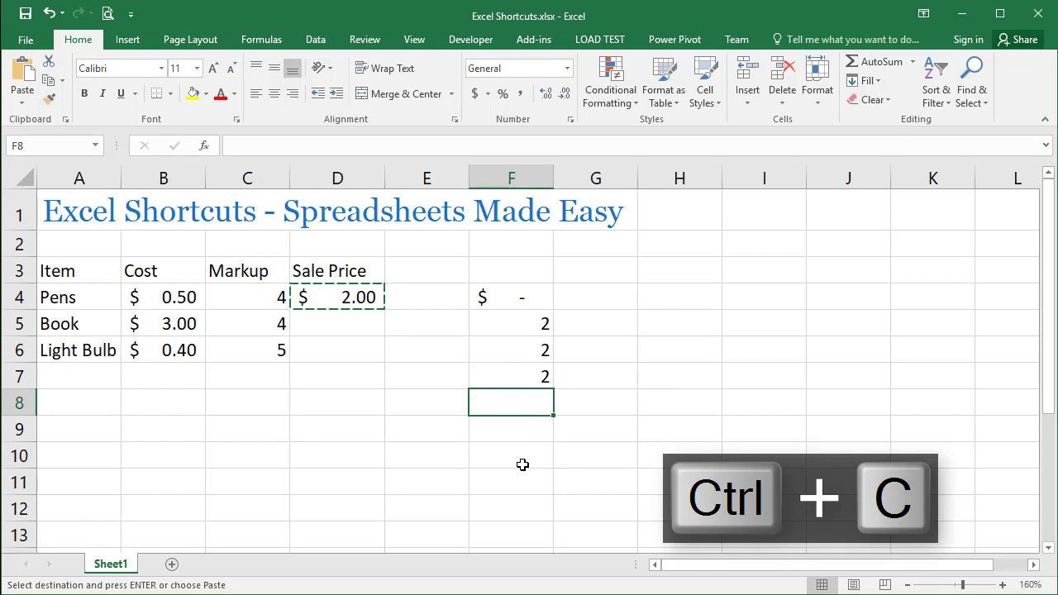
pyautogui.hotkey('ctrl', 'v')
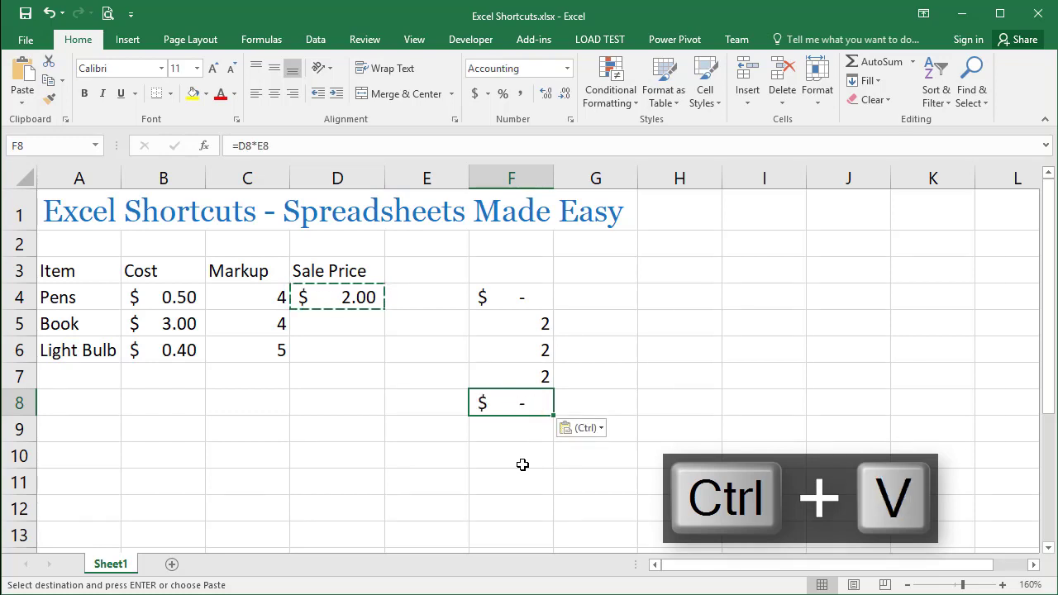
pyautogui.press('ctrl')
pyautogui.press('v')
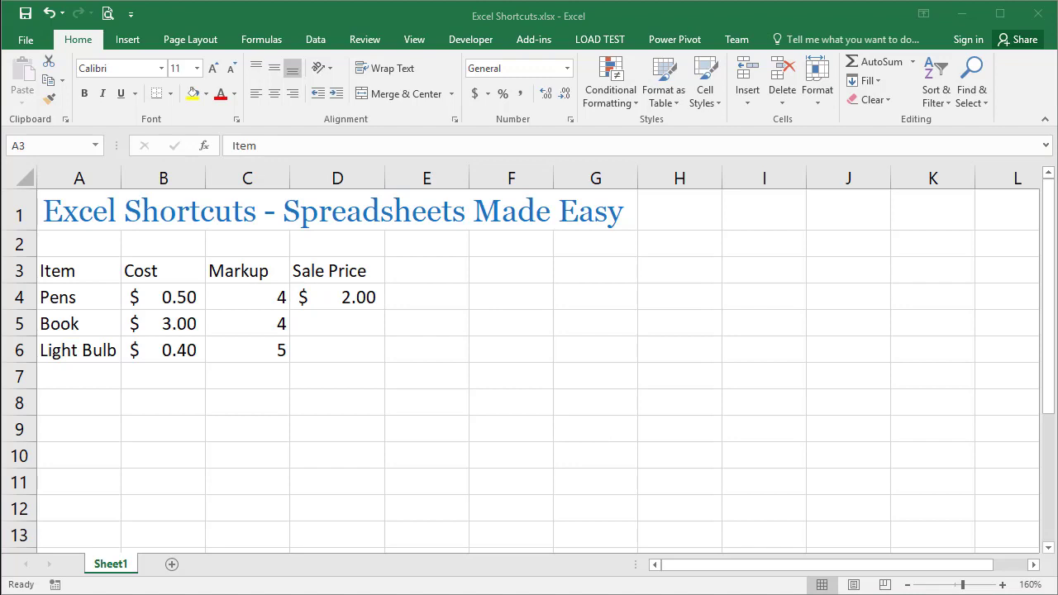
# - From A3, jump along the edges of the price table through A6, C6, C3 and D3, and return to A3
pyautogui.click(95, 271)
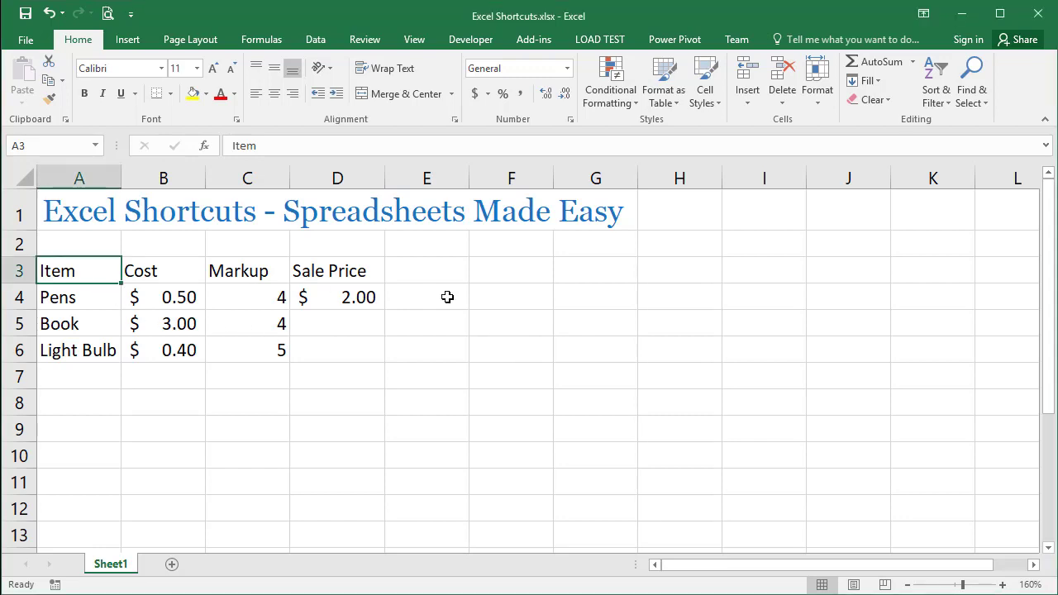
pyautogui.hotkey('ctrl', 'Down')
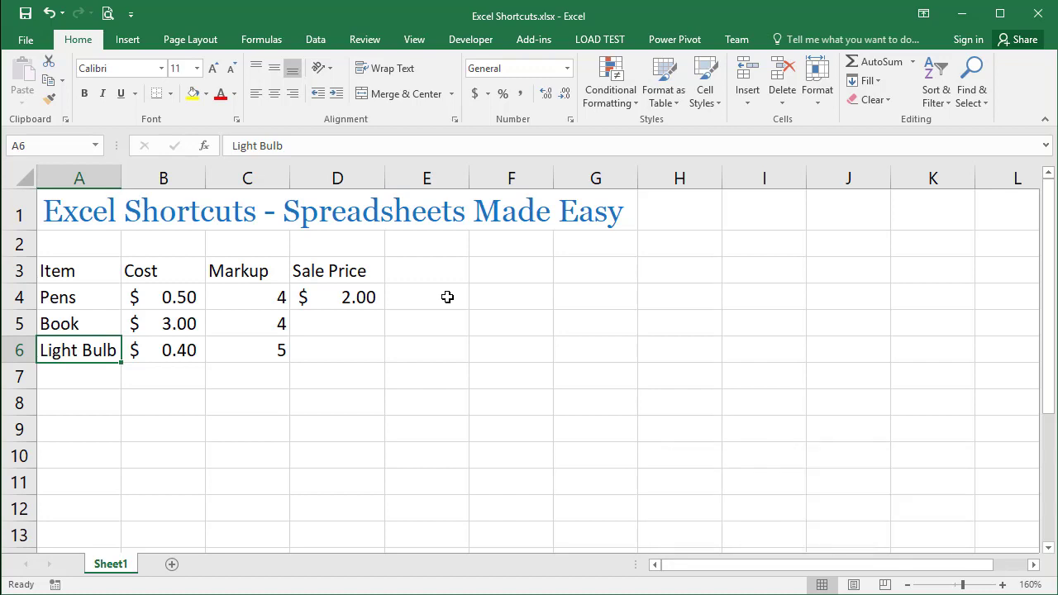
pyautogui.hotkey('ctrl', 'Right')
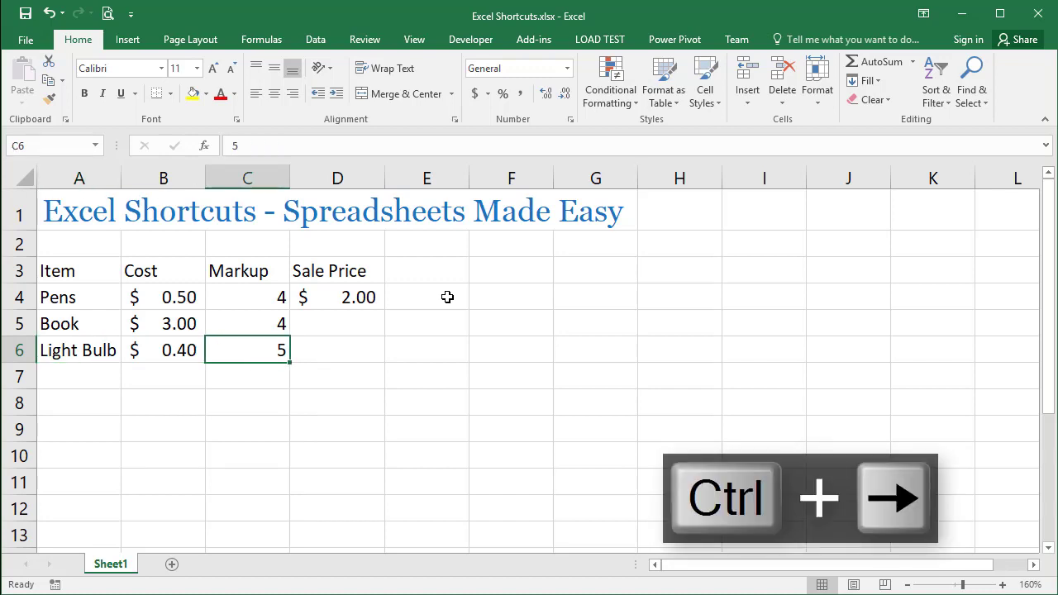
pyautogui.hotkey('ctrl', 'Up')
pyautogui.hotkey('ctrl', 'Right')
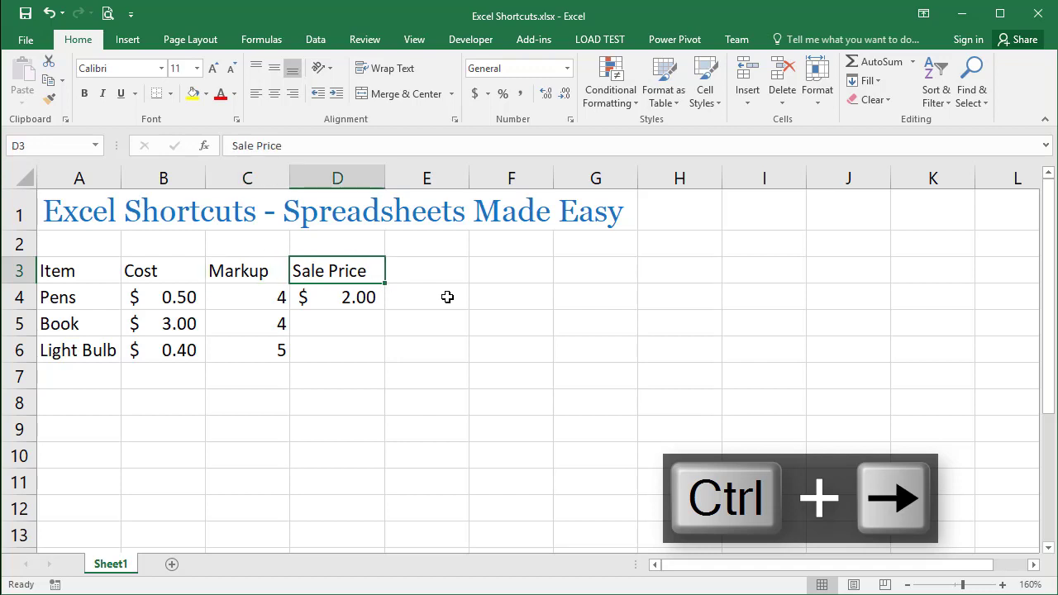
pyautogui.hotkey('ctrl', 'Left')
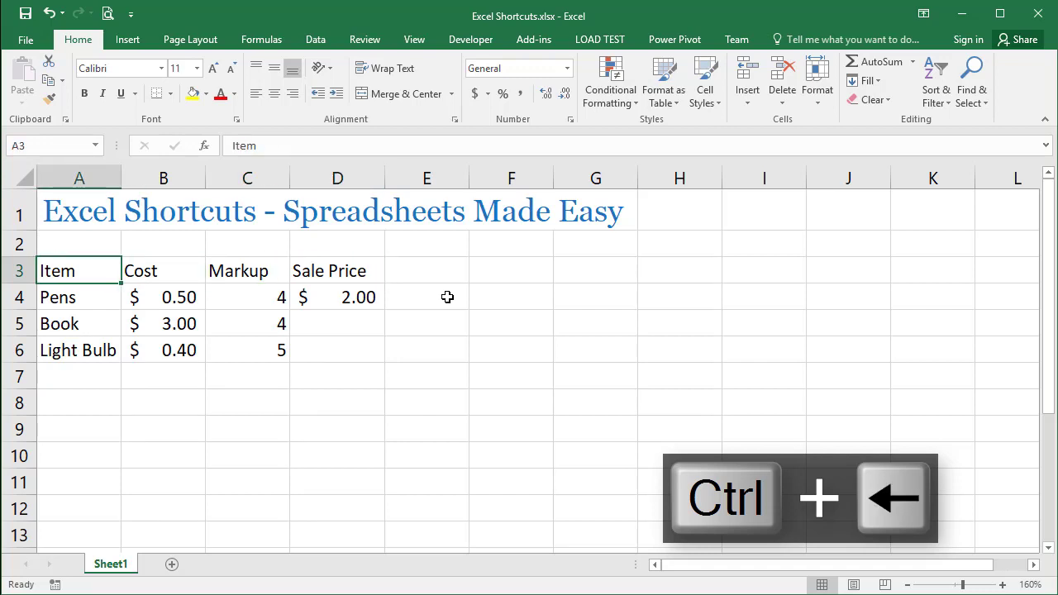
# - Jump via D3 to the last filled cell of the Markup column, and from empty cell A12 up to the last item
pyautogui.hotkey('ctrl', 'Right')
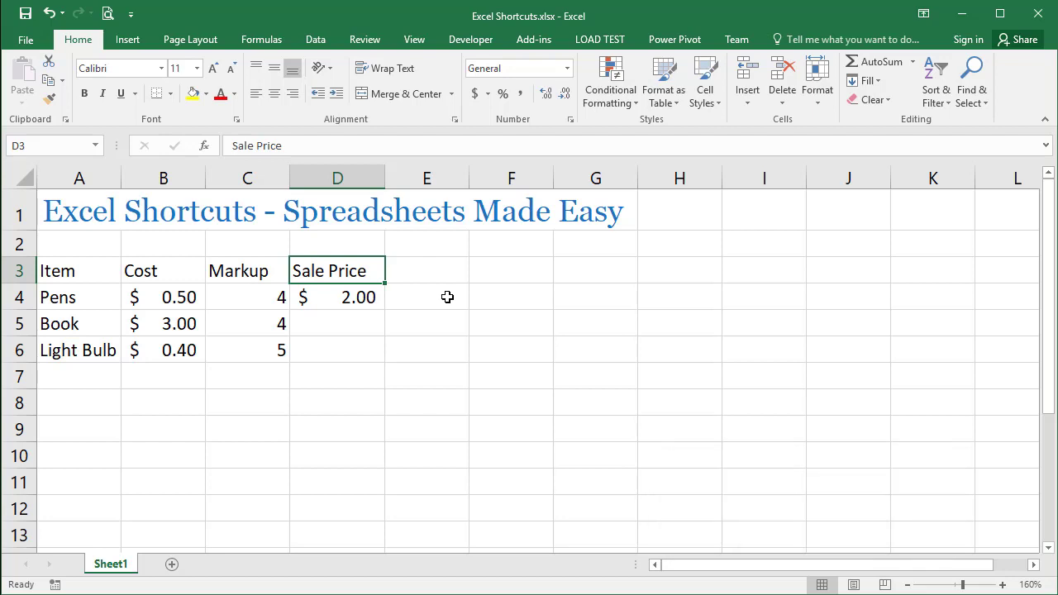
pyautogui.press('Left')
pyautogui.hotkey('ctrl', 'Down')
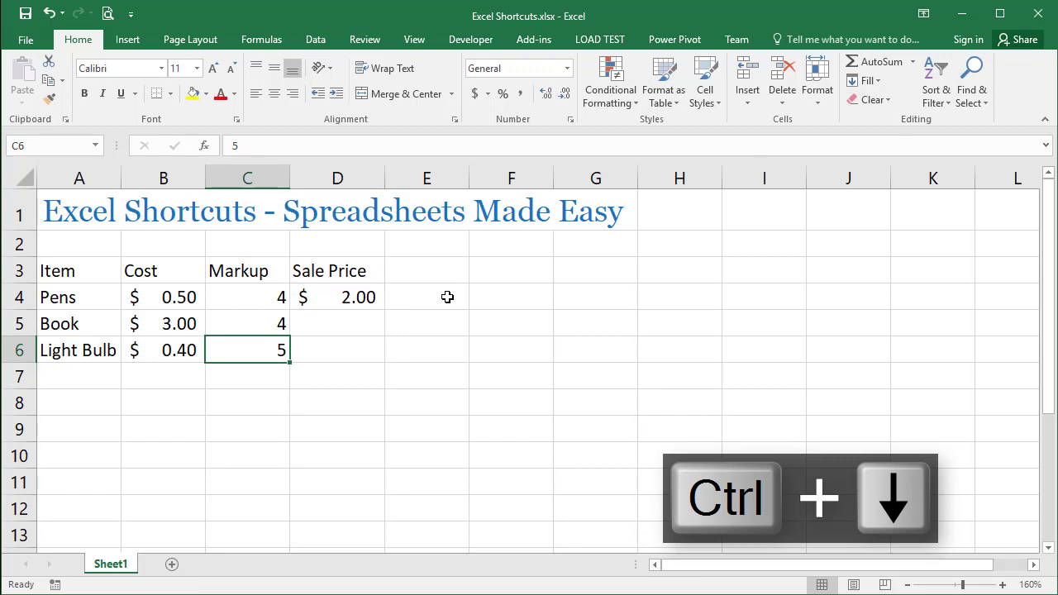
pyautogui.click(69, 494)
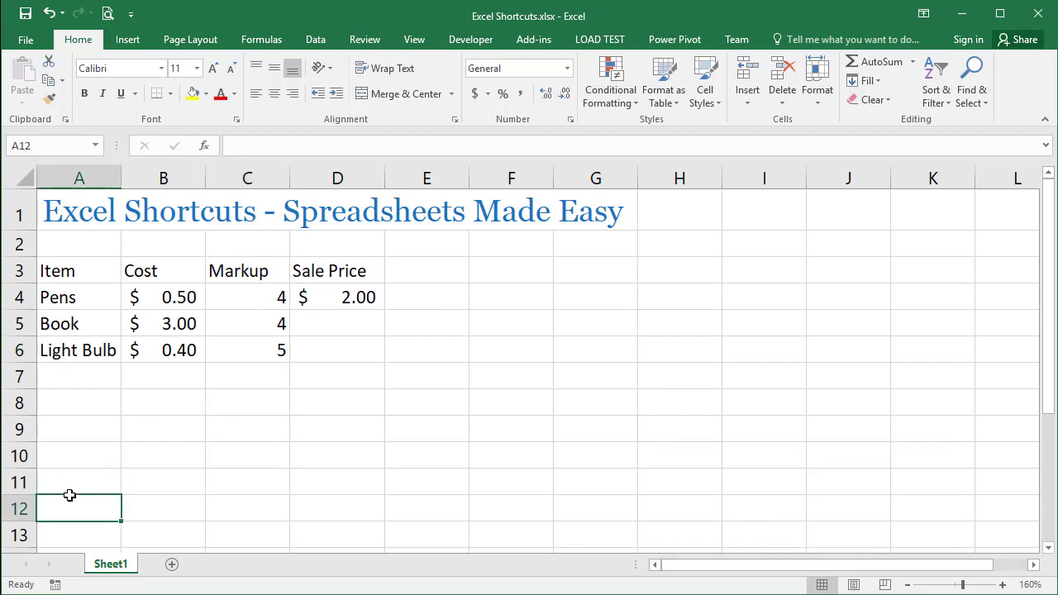
pyautogui.hotkey('ctrl', 'Up')
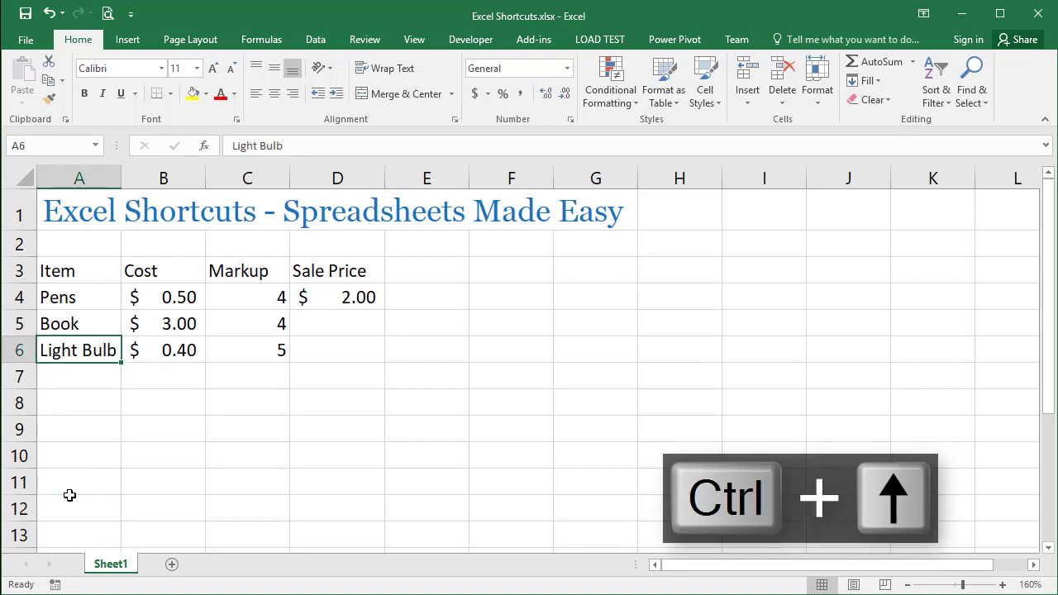
# - Enter the text hello in cell A9, below the item list
pyautogui.click(80, 429)
pyautogui.write('hello')
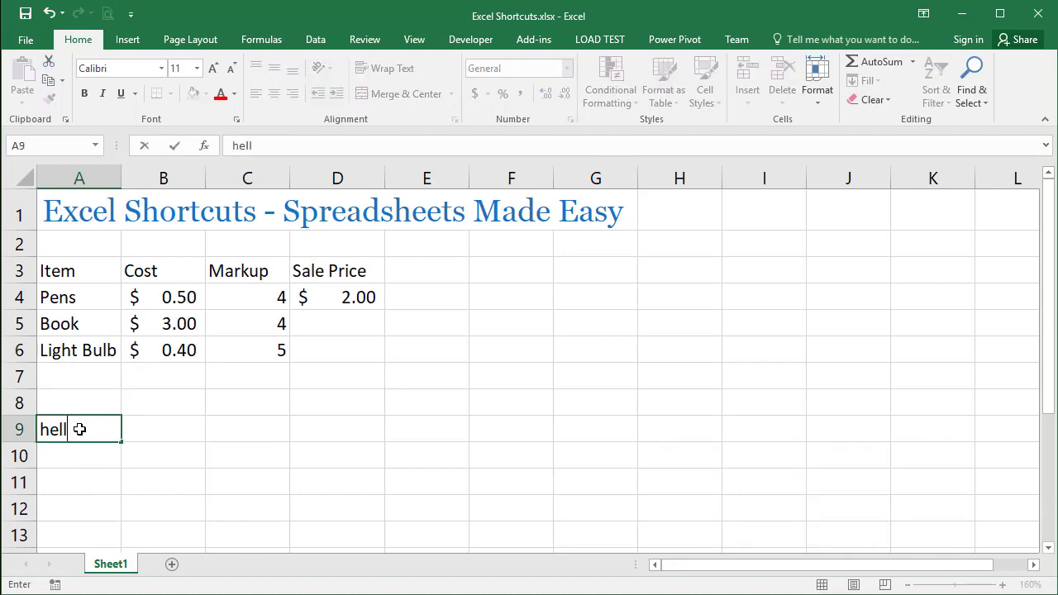
pyautogui.press('Return')
# - Jump down column A from the Item header to the last item in A6, and on to the hello entry in A9
pyautogui.click(74, 275)
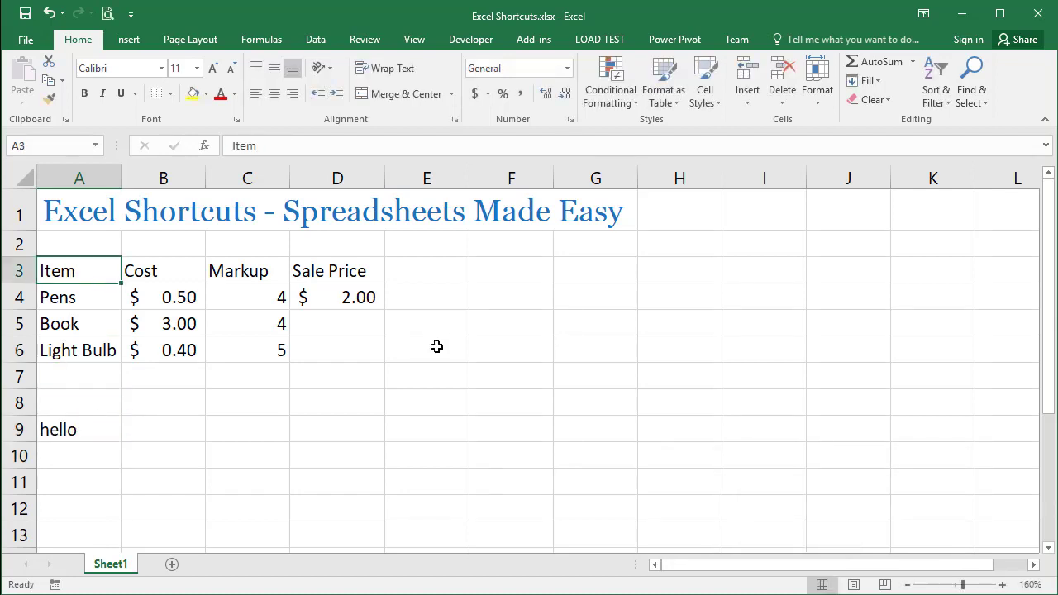
pyautogui.hotkey('ctrl', 'Down')
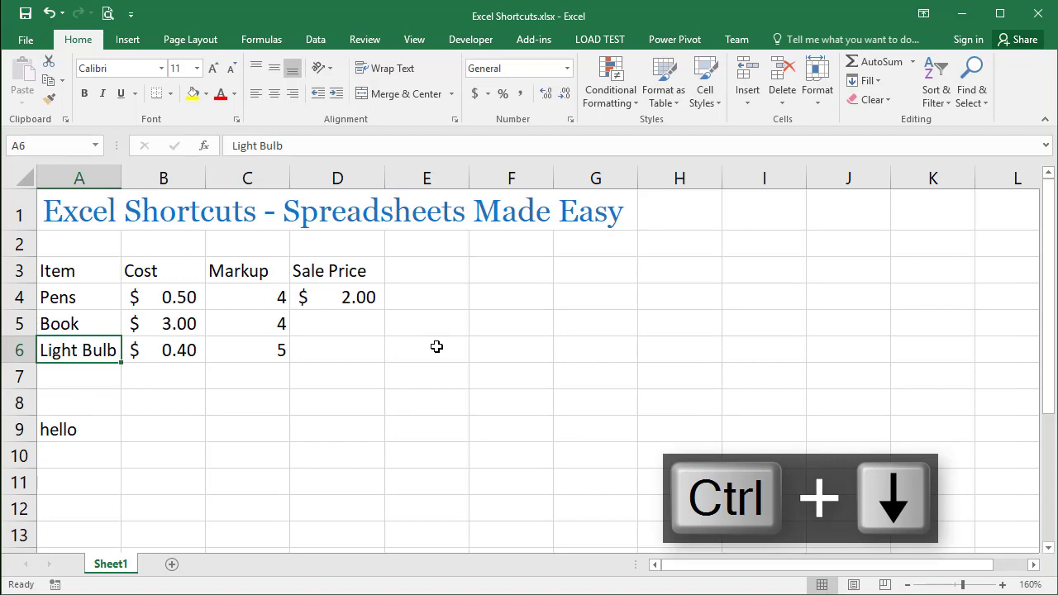
pyautogui.moveTo(82, 274); pyautogui.dragTo(82, 356)
pyautogui.click(83, 371)
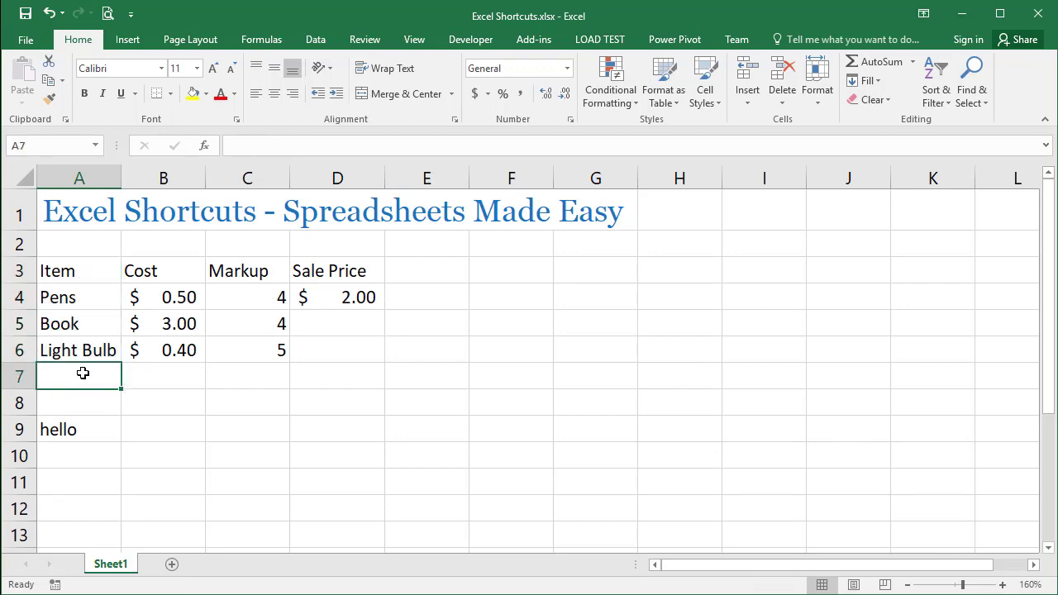
pyautogui.click(86, 350)
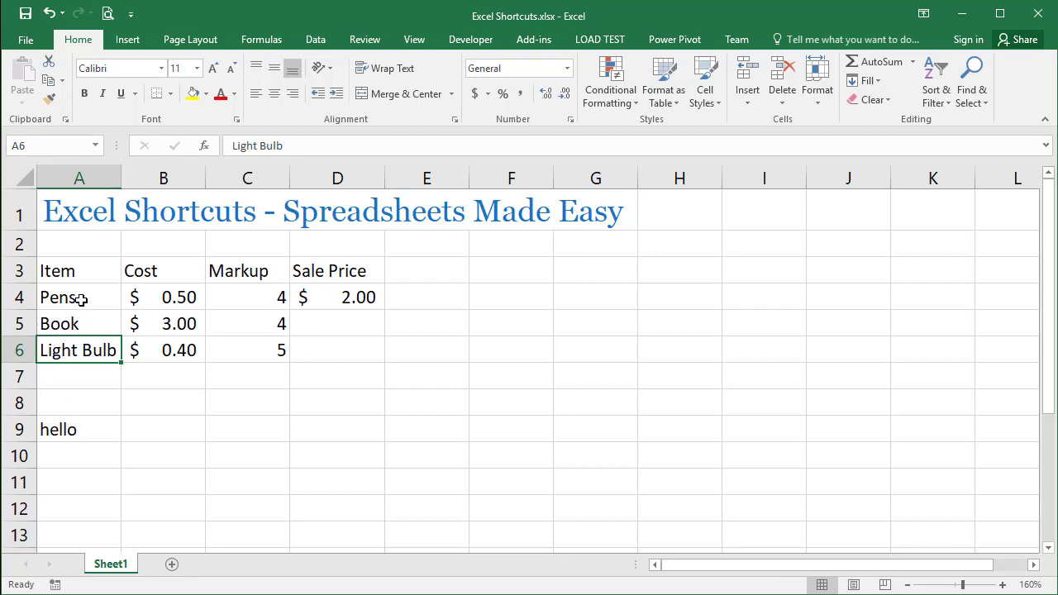
pyautogui.click(83, 273)
pyautogui.hotkey('ctrl', 'Down')
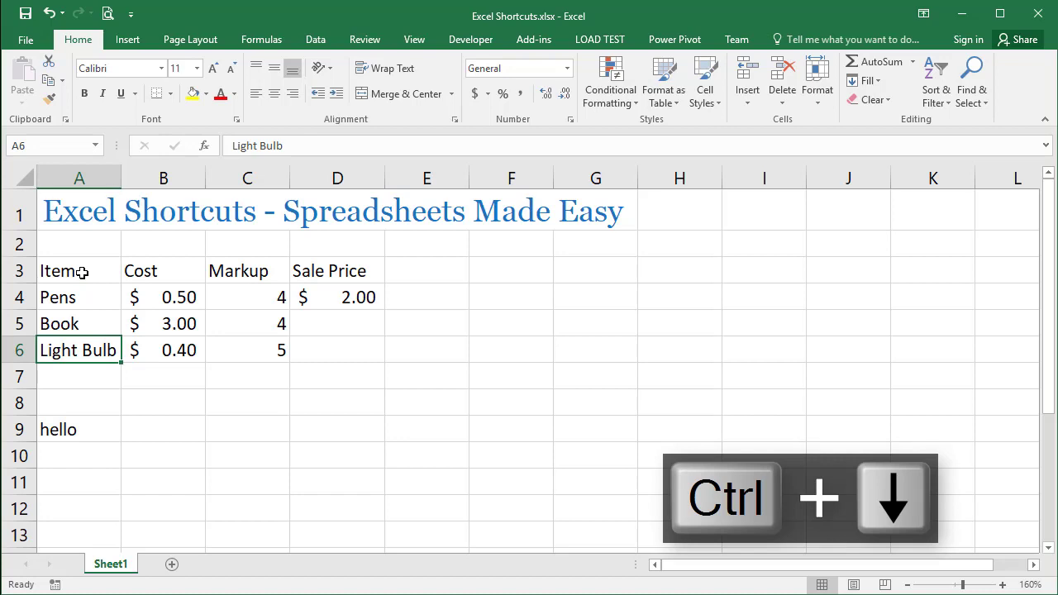
pyautogui.hotkey('ctrl', 'Down')
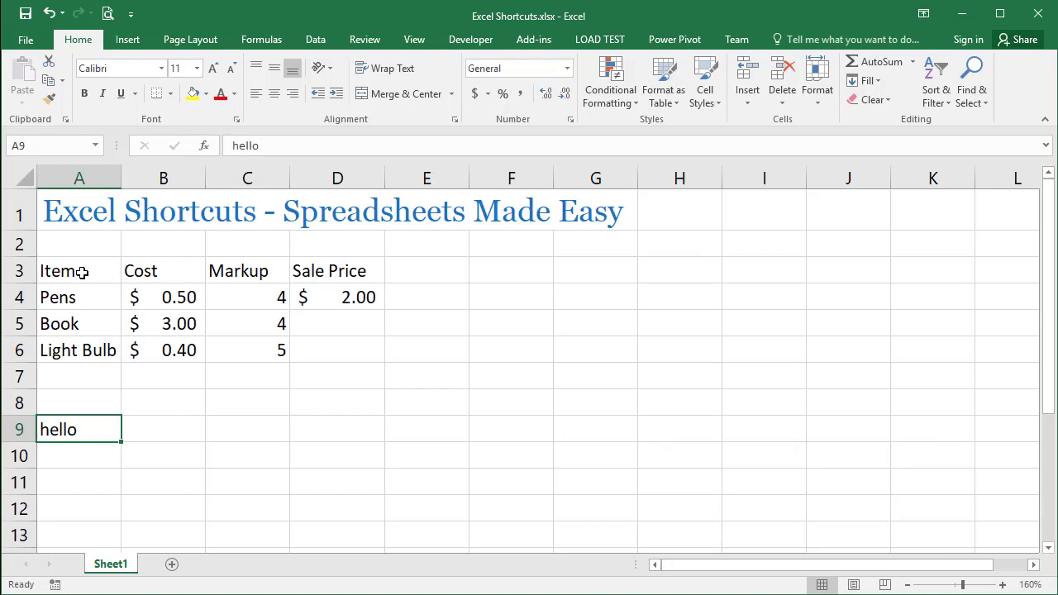
# - Select the header cells A3:D3 at once from the Item header, and toggle bold on and off for them
pyautogui.click(81, 273)
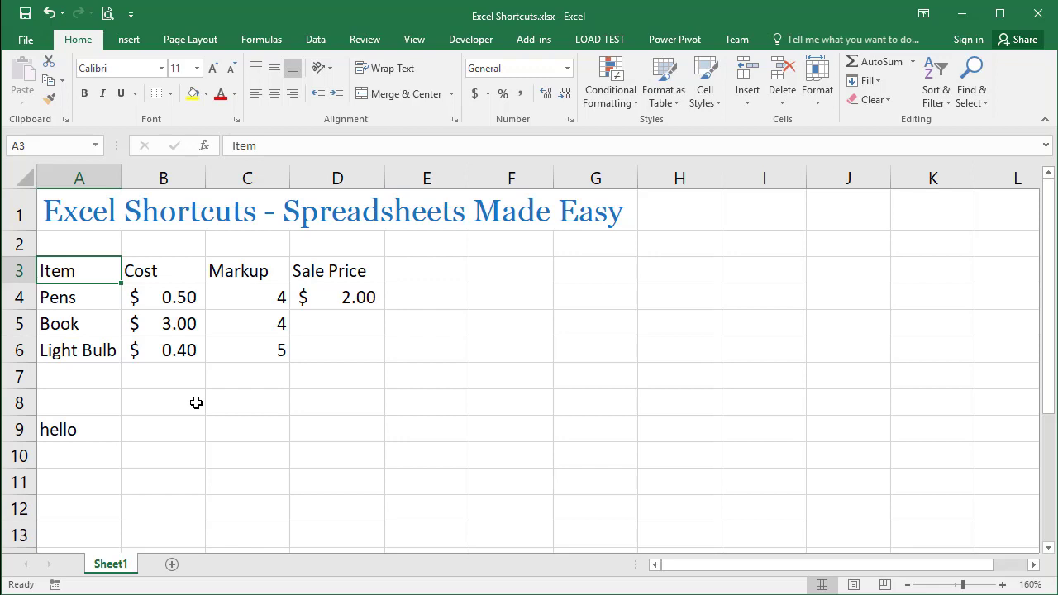
pyautogui.hotkey('ctrl', 'shift', 'Right')
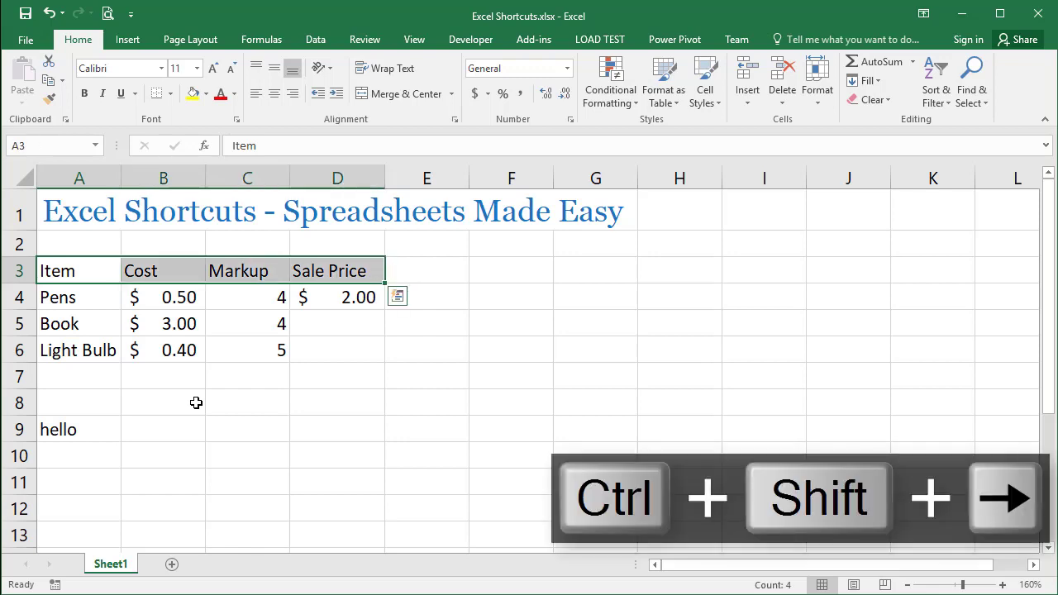
pyautogui.hotkey('ctrl', 'b')
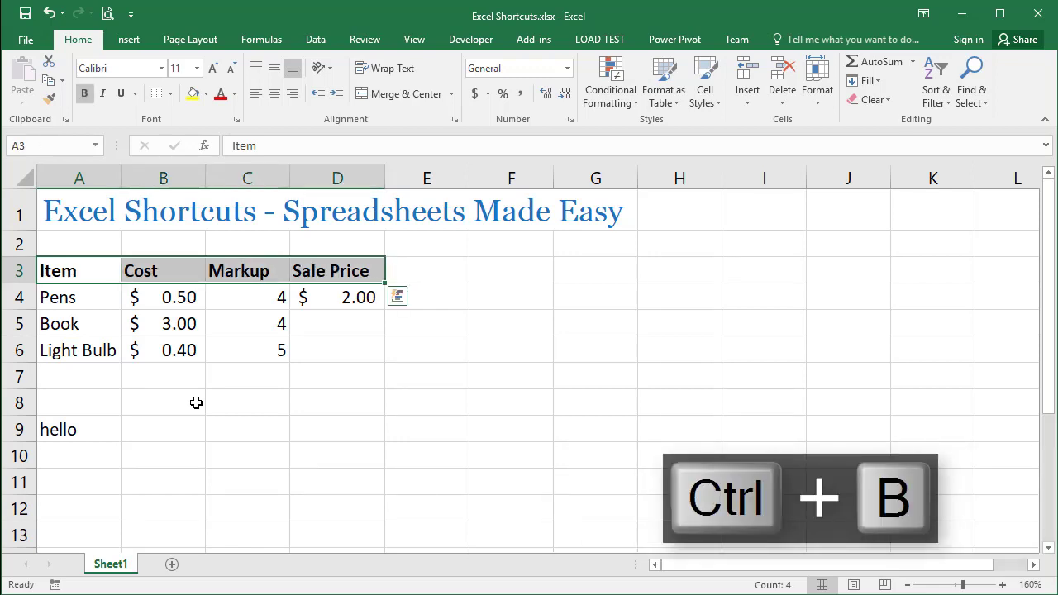
pyautogui.hotkey('ctrl', 'b')
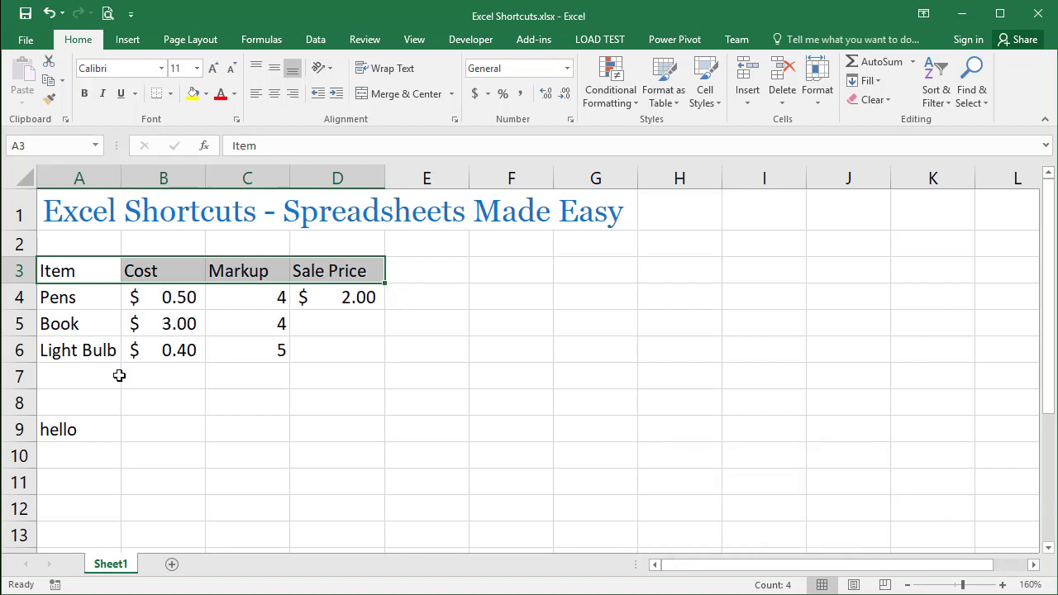
# - Select all Markup values from C4 down to C6 in one move, leaving out the header
pyautogui.click(252, 264)
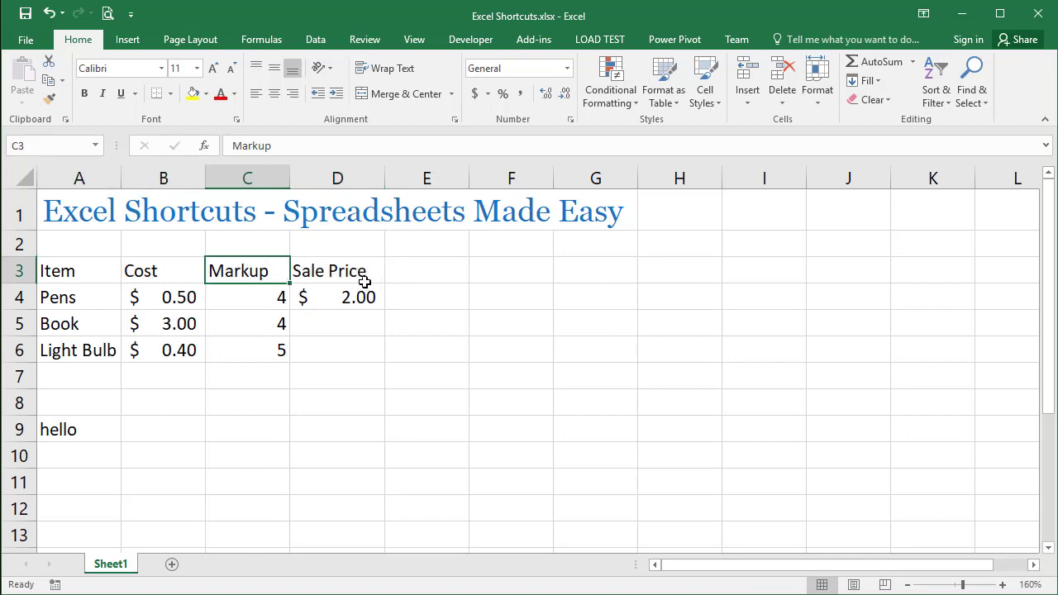
pyautogui.press('Down')
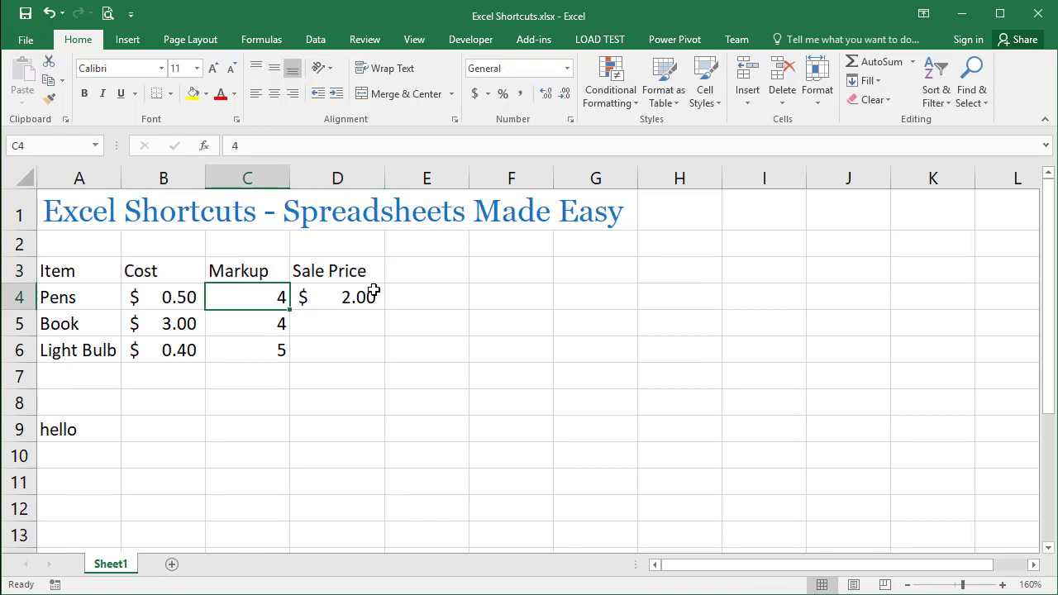
pyautogui.hotkey('ctrl', 'shift', 'Down')
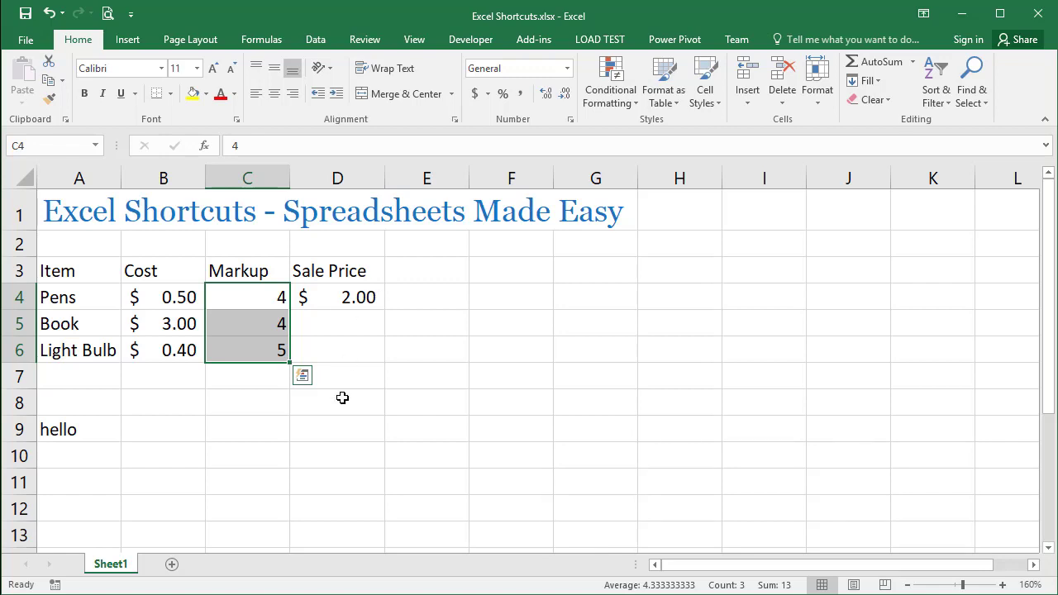
# - Go far down the sheet to cell D88, and jump from there to A1 and on to the sheet's last used cell
pyautogui.scroll(-20, 342, 398)
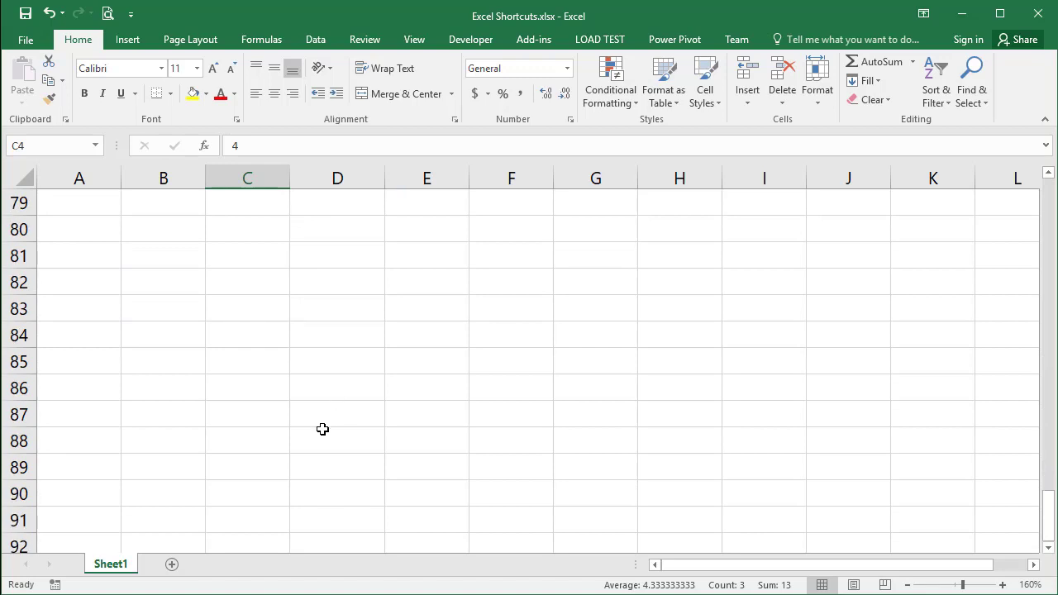
pyautogui.click(323, 429)
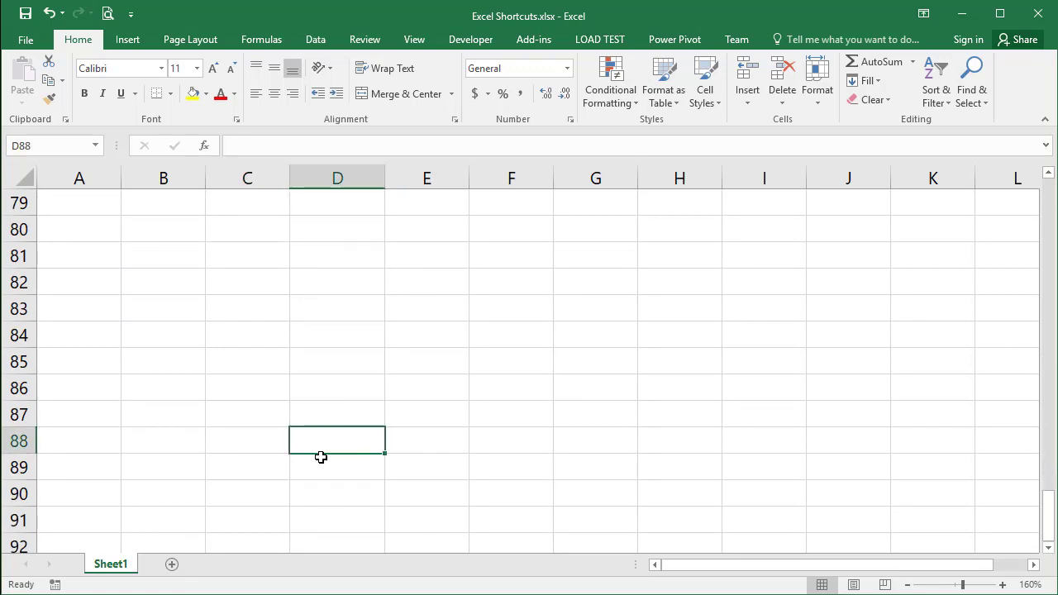
pyautogui.scroll(1, 320, 457)
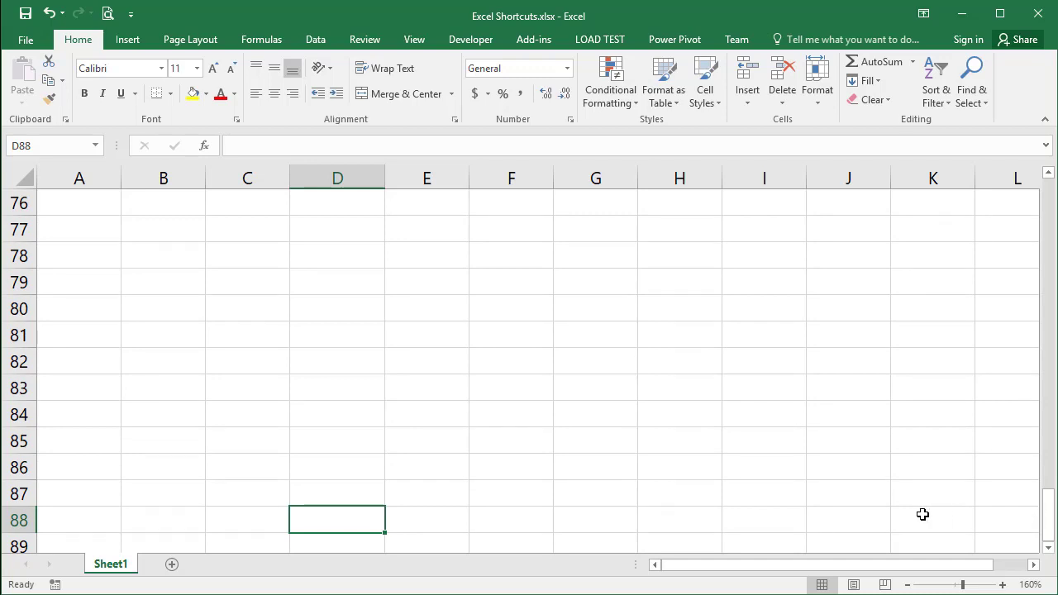
pyautogui.hotkey('ctrl', 'Home')
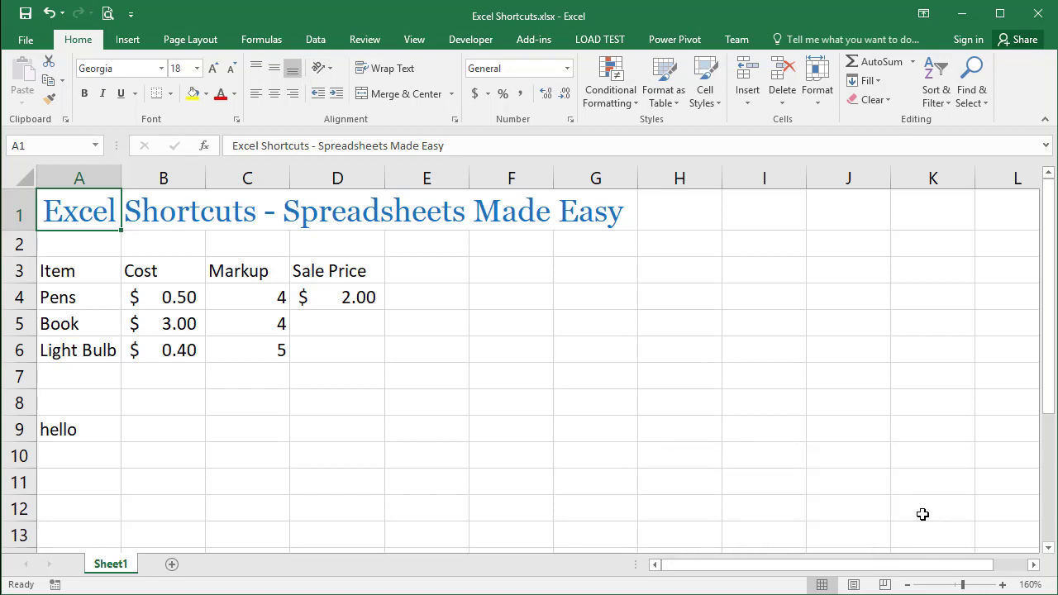
pyautogui.hotkey('ctrl', 'End')
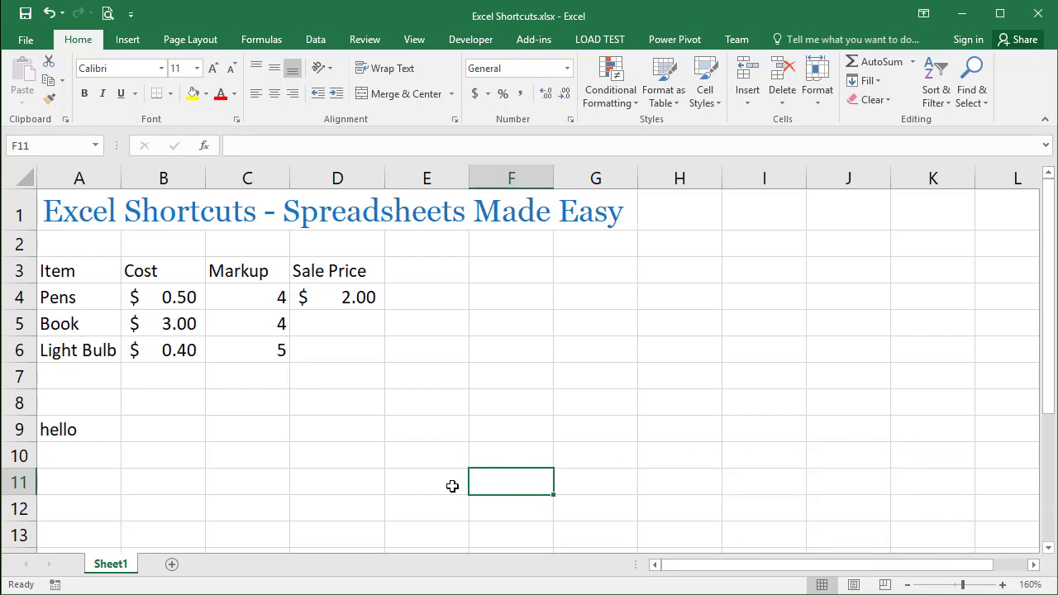
pyautogui.click(343, 425)
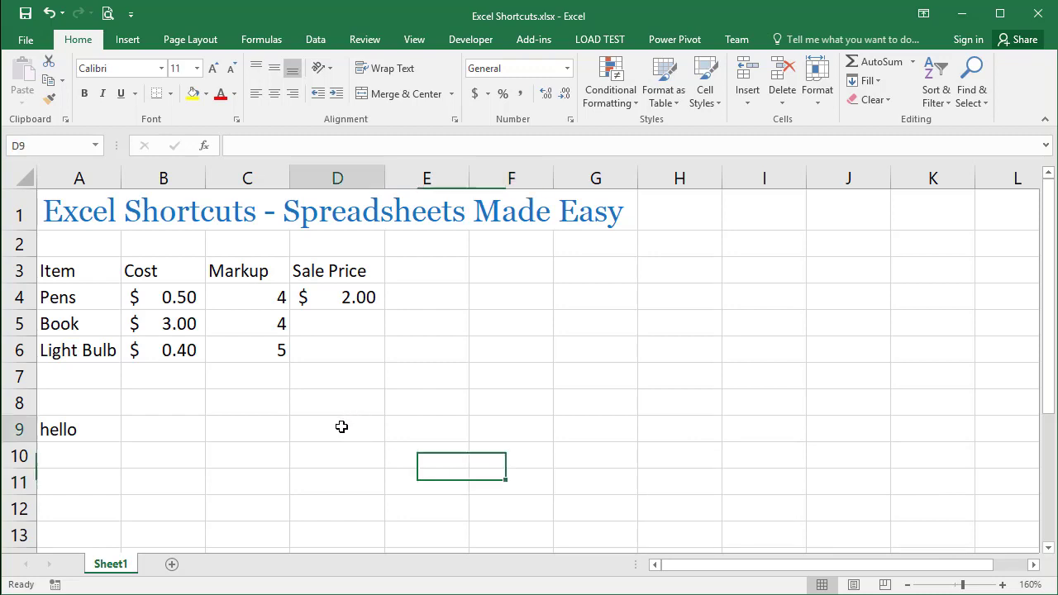
pyautogui.click(494, 484)
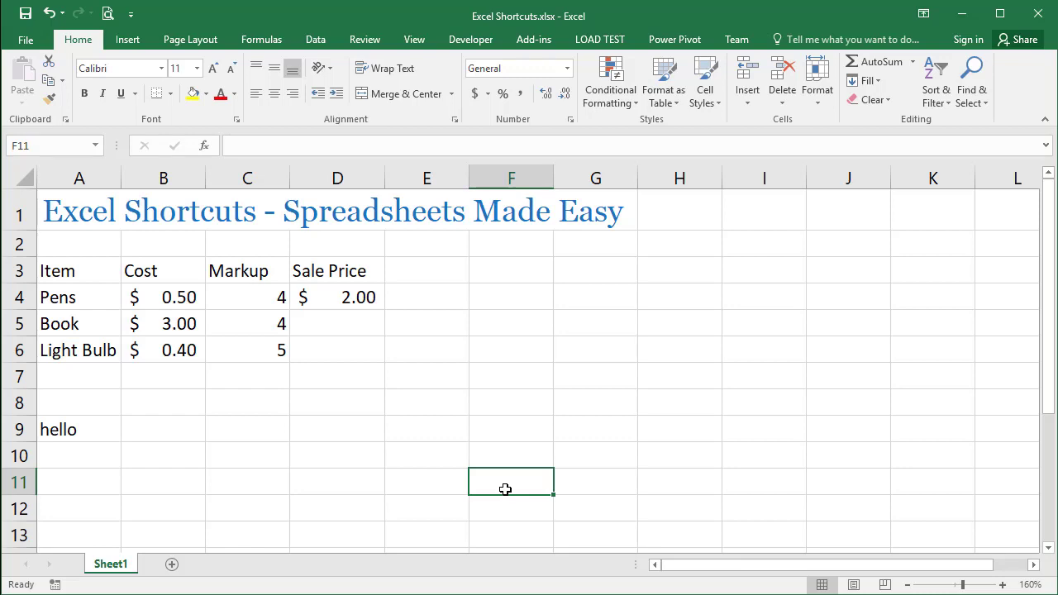
pyautogui.click(332, 431)
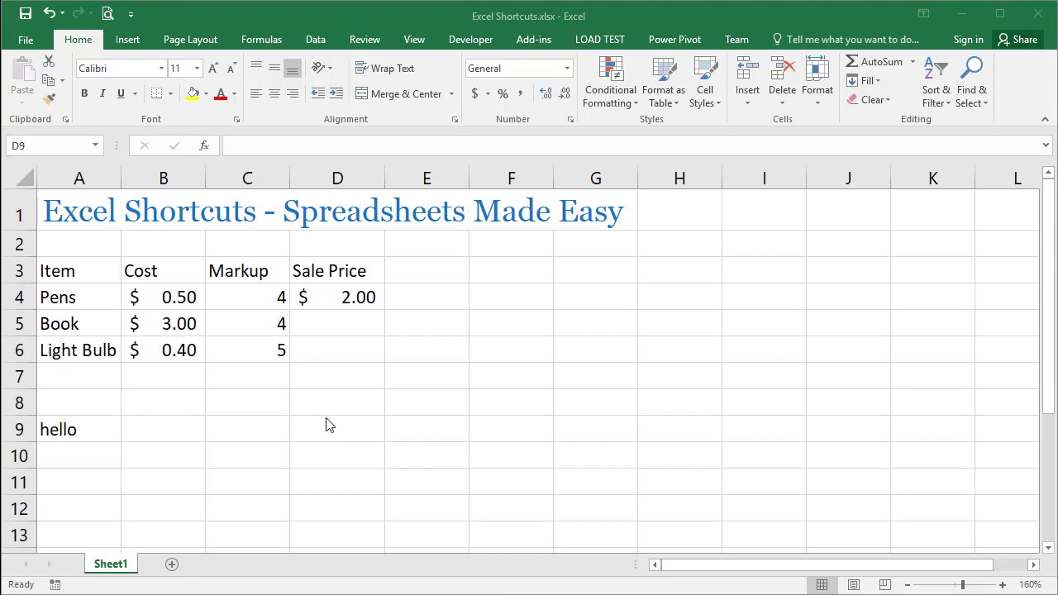
pyautogui.click(175, 307)
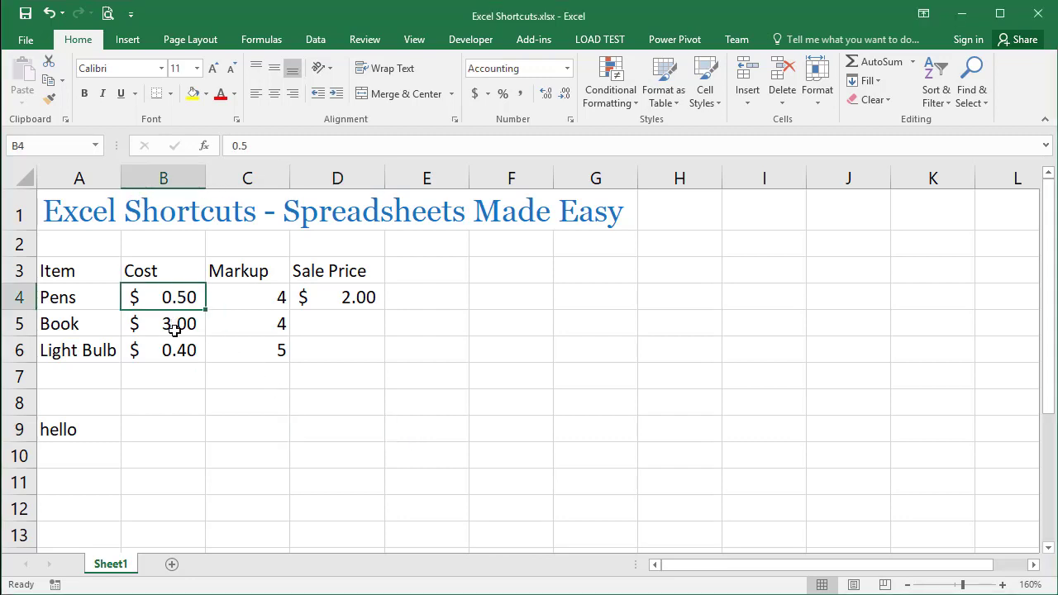
# - Select the whole price table A3:D6 from the Item header, extending across the headers and down to the last row
pyautogui.click(89, 278)
pyautogui.hotkey('ctrl', 'shift', 'Right')
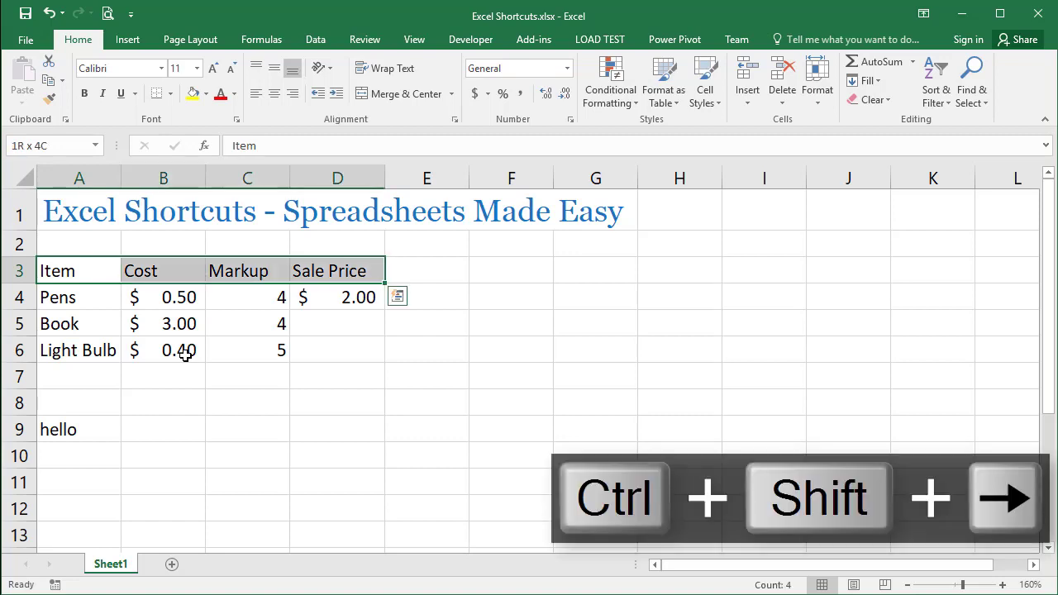
pyautogui.hotkey('ctrl', 'shift', 'Down')
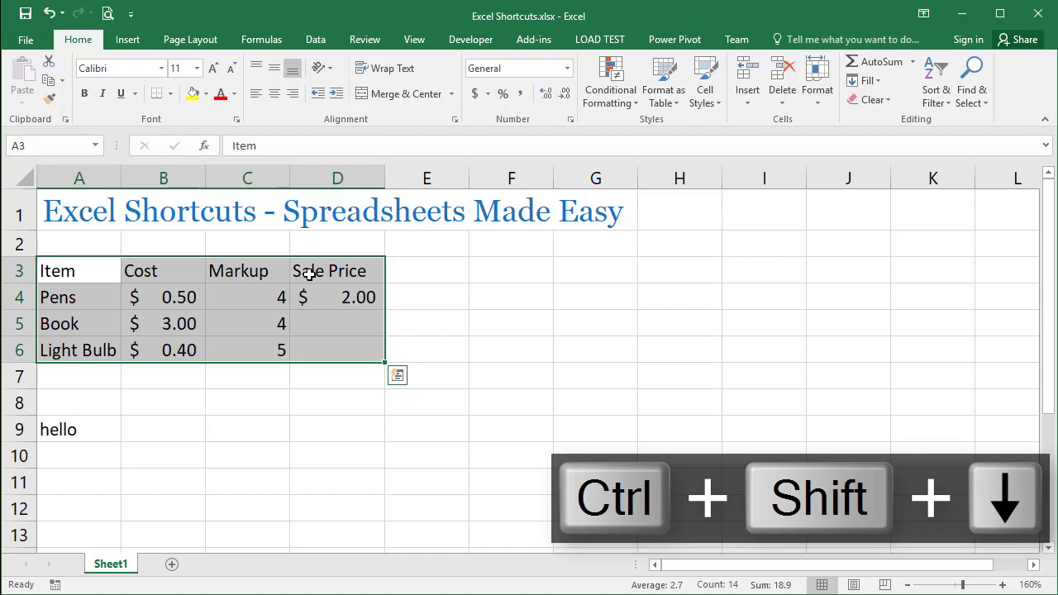
# - Extend the selection from the Sale Price header back to the Item header, and downward to include row 4
pyautogui.click(302, 272)
pyautogui.hotkey('ctrl', 'shift', 'Left')
pyautogui.hotkey('ctrl', 'shift', 'Down')
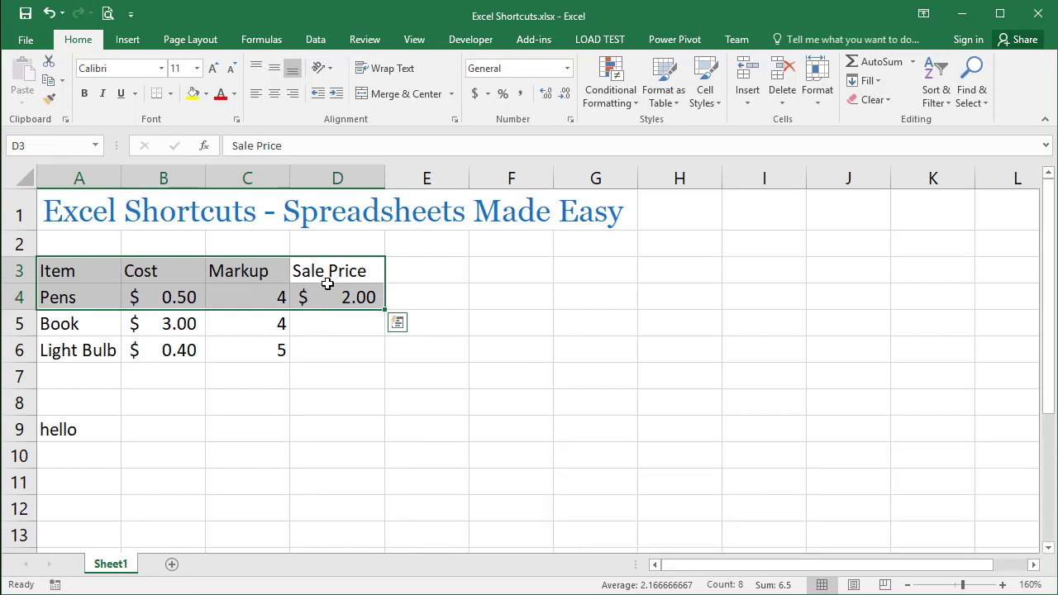
# - Select the entire price table at once, starting from the Book row's Markup cell C5
pyautogui.click(224, 328)
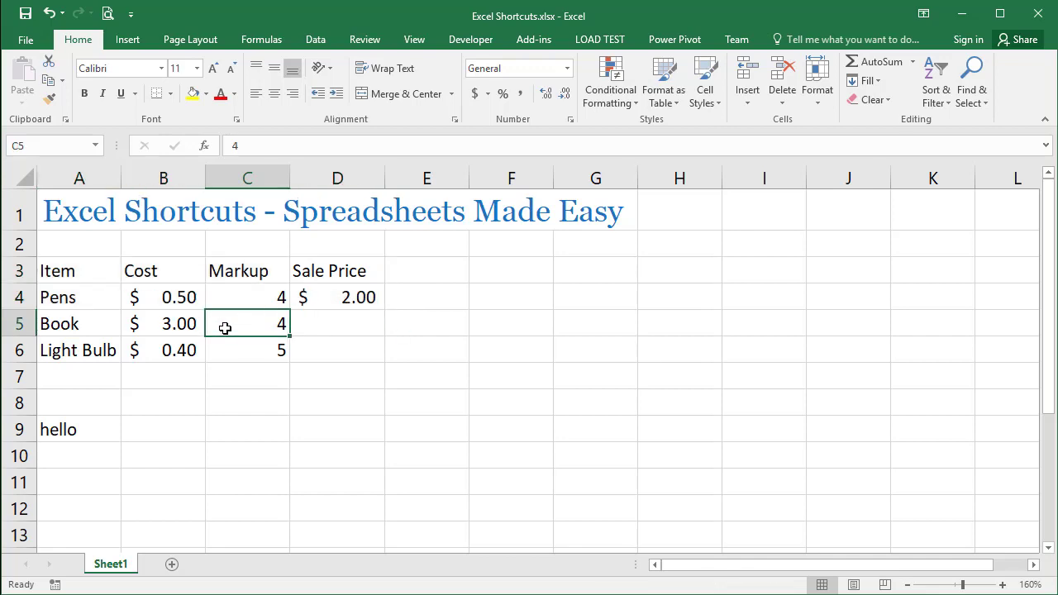
pyautogui.hotkey('ctrl', 'a')
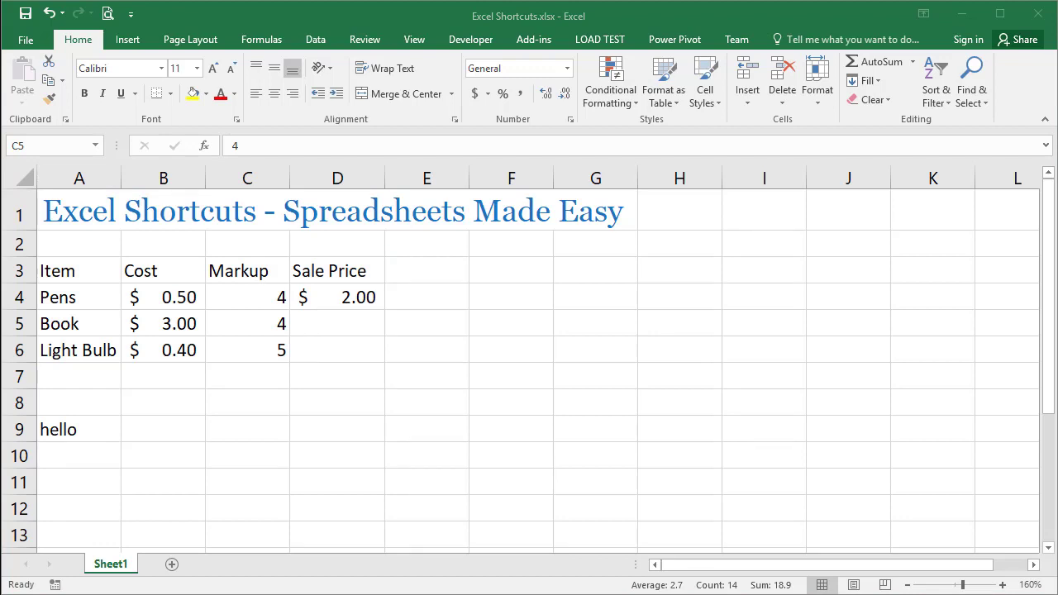
# - Copy the Sale Price formula from D4 into D5:D6, and clear the two pasted cells
pyautogui.click(333, 298)
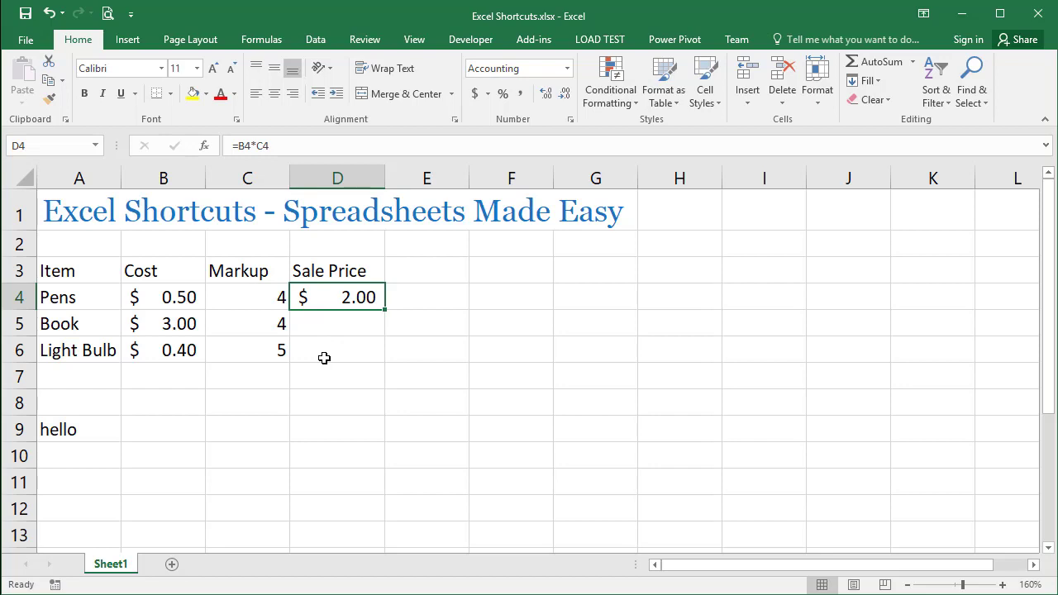
pyautogui.hotkey('ctrl', 'c')
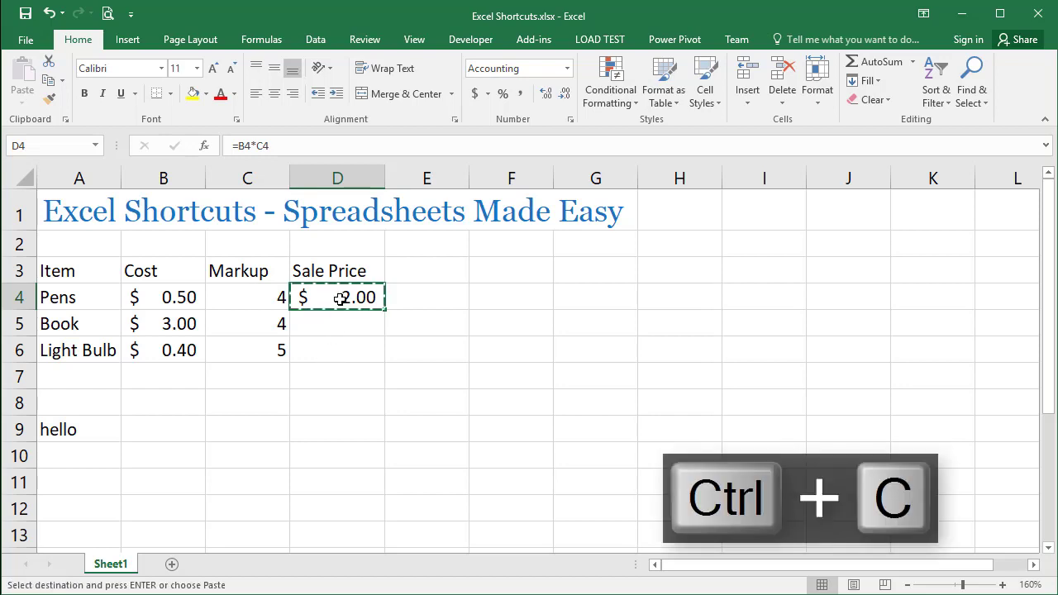
pyautogui.moveTo(323, 323); pyautogui.dragTo(319, 348)
pyautogui.hotkey('ctrl', 'v')
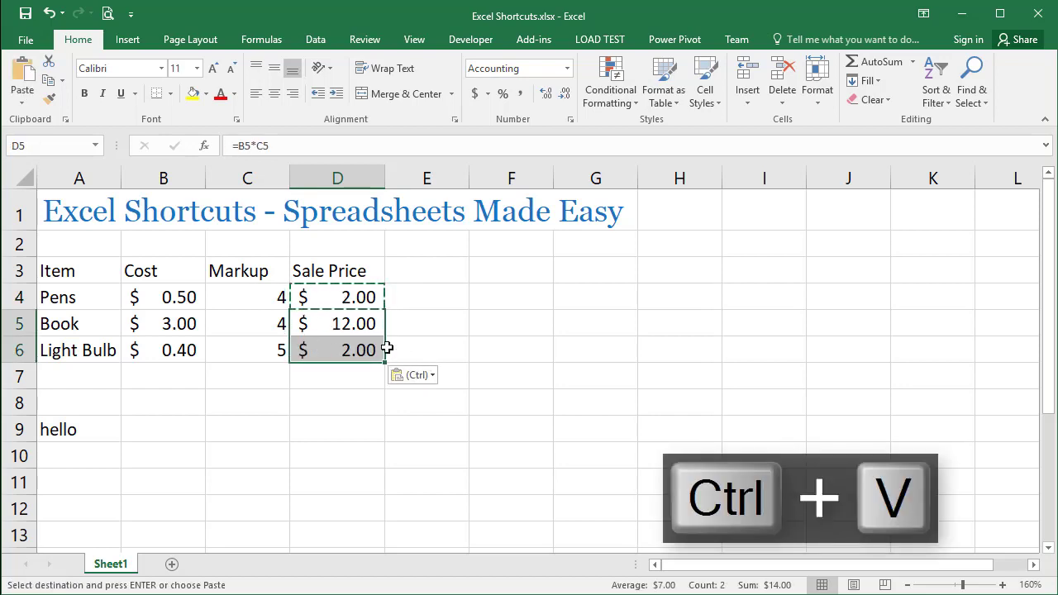
pyautogui.press('Delete')
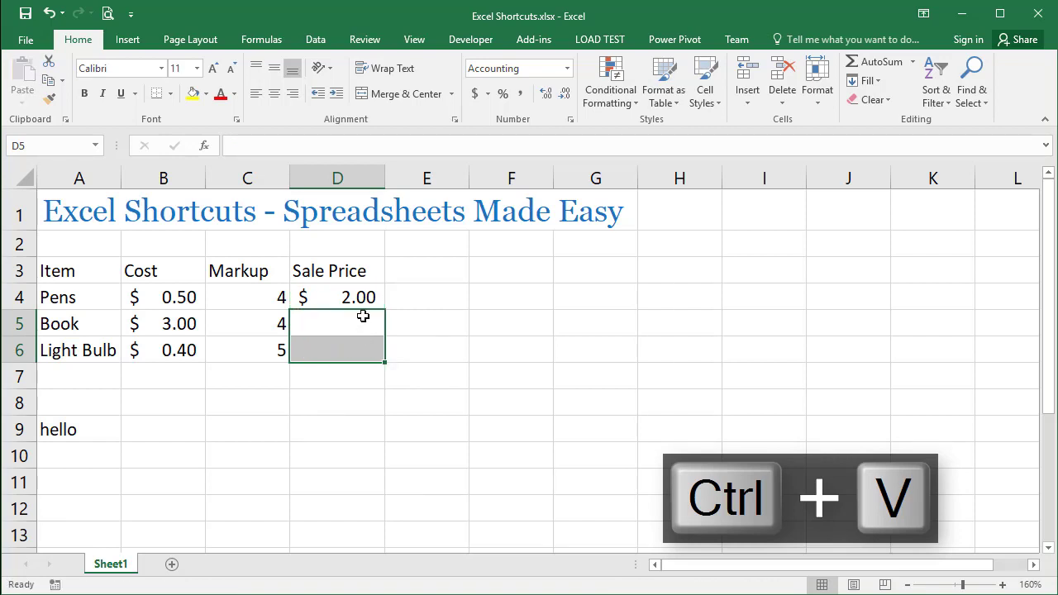
# - Extend the Sale Price formula from D4 down to D6 with the fill handle, and undo the fill
pyautogui.click(365, 296)
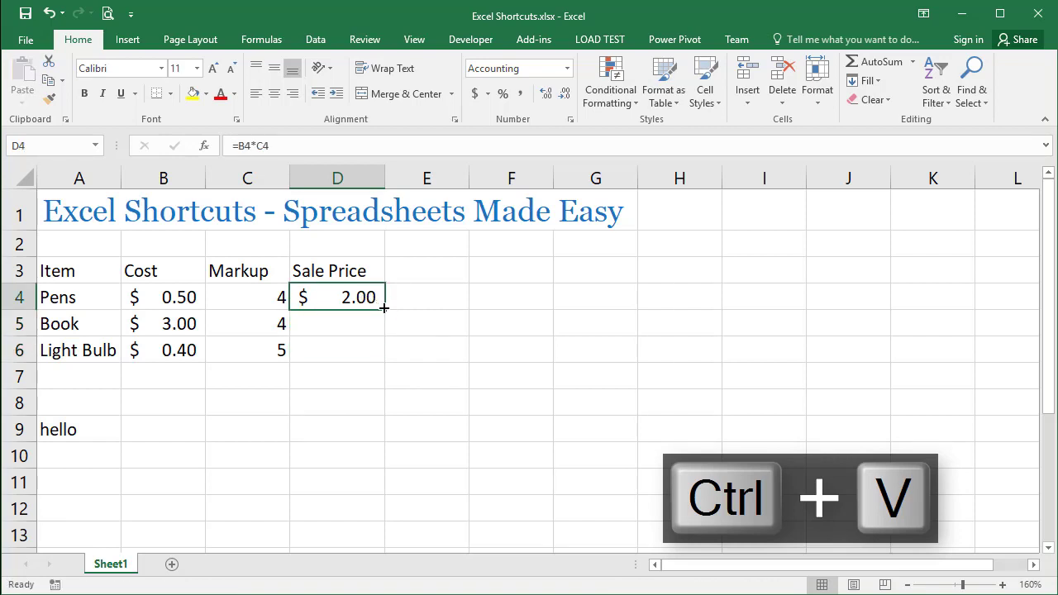
pyautogui.click(254, 296)
pyautogui.moveTo(252, 314); pyautogui.dragTo(254, 349)
pyautogui.click(327, 299)
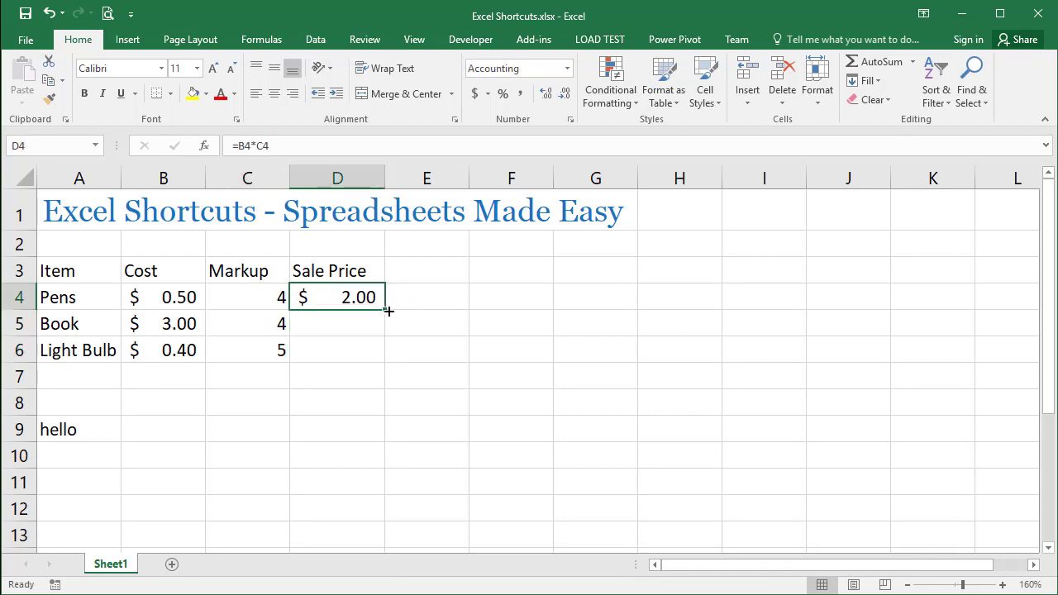
pyautogui.moveTo(389, 311); pyautogui.dragTo(387, 353)
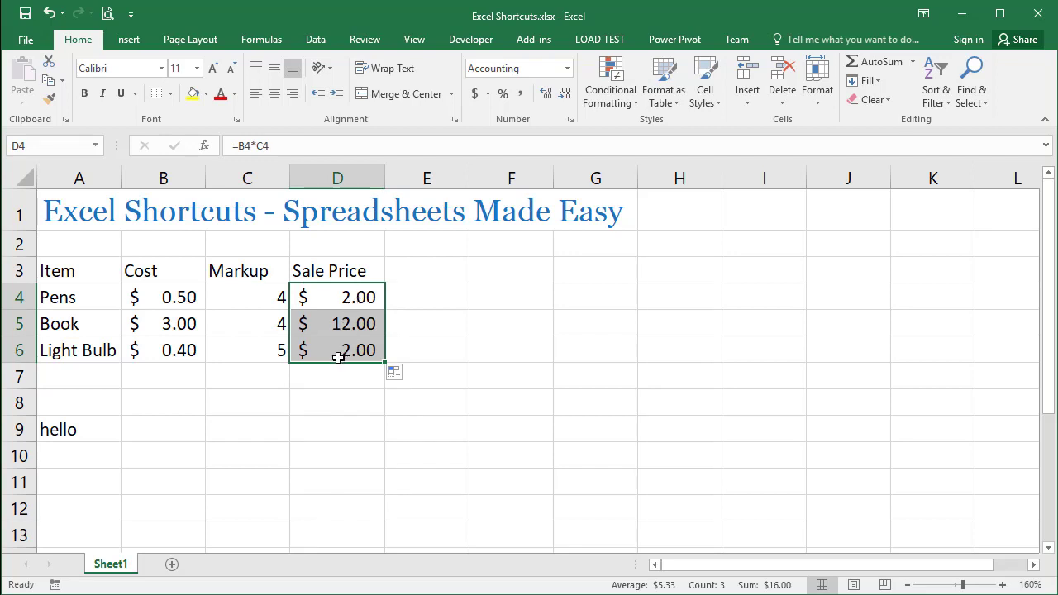
pyautogui.hotkey('ctrl', 'z')
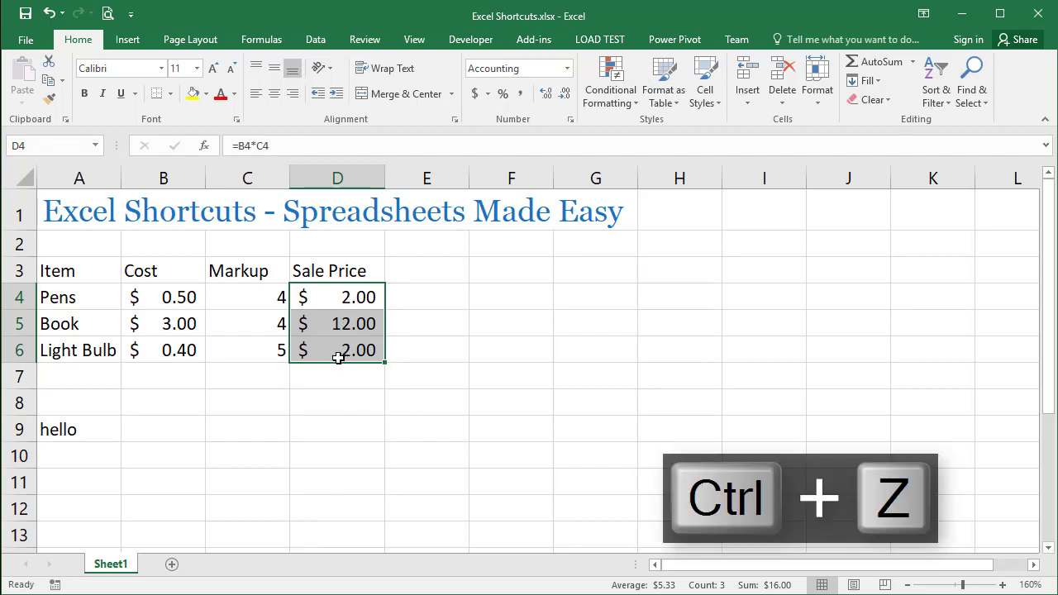
# - Fill the Sale Price formula in D4 down through D6 using Fill Down on the selected range
pyautogui.moveTo(338, 299); pyautogui.dragTo(333, 347)
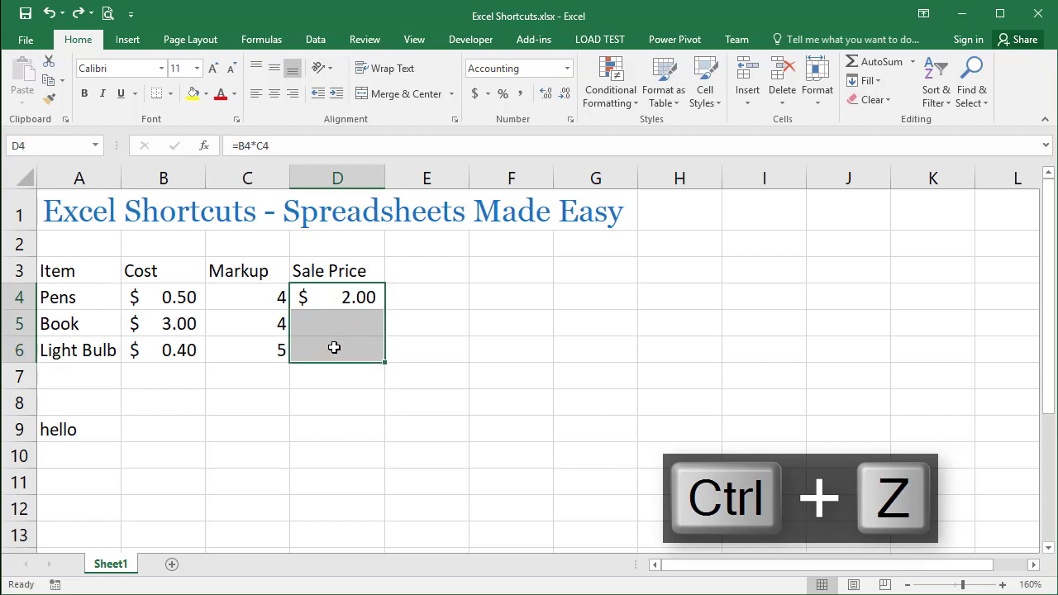
pyautogui.hotkey('ctrl', 'd')
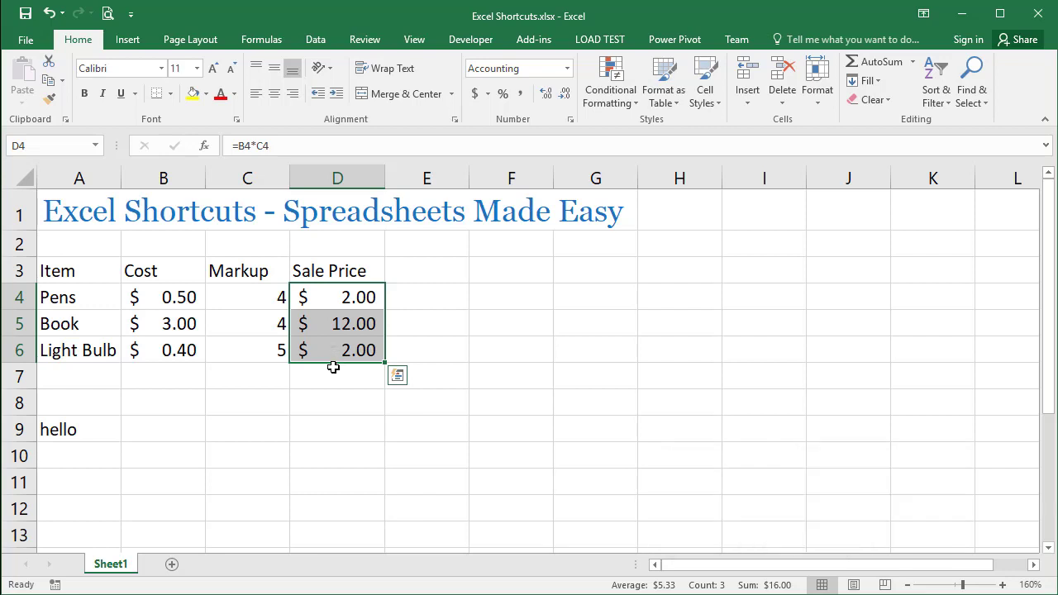
# - Enter a SUM formula for D4:D6 in D7 by hand, and clear that cell again
pyautogui.click(318, 376)
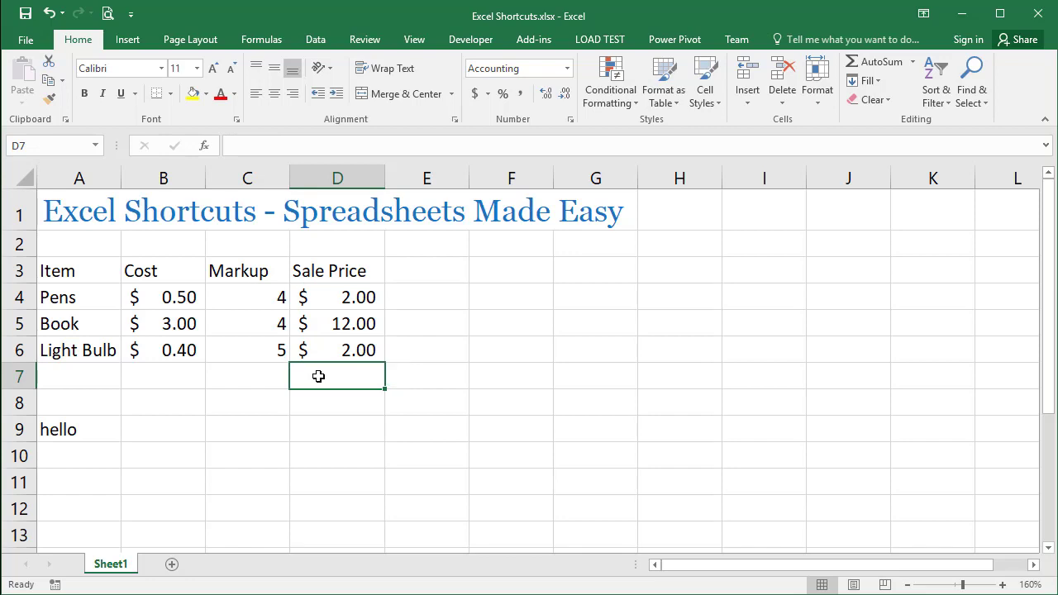
pyautogui.write('=sum(')
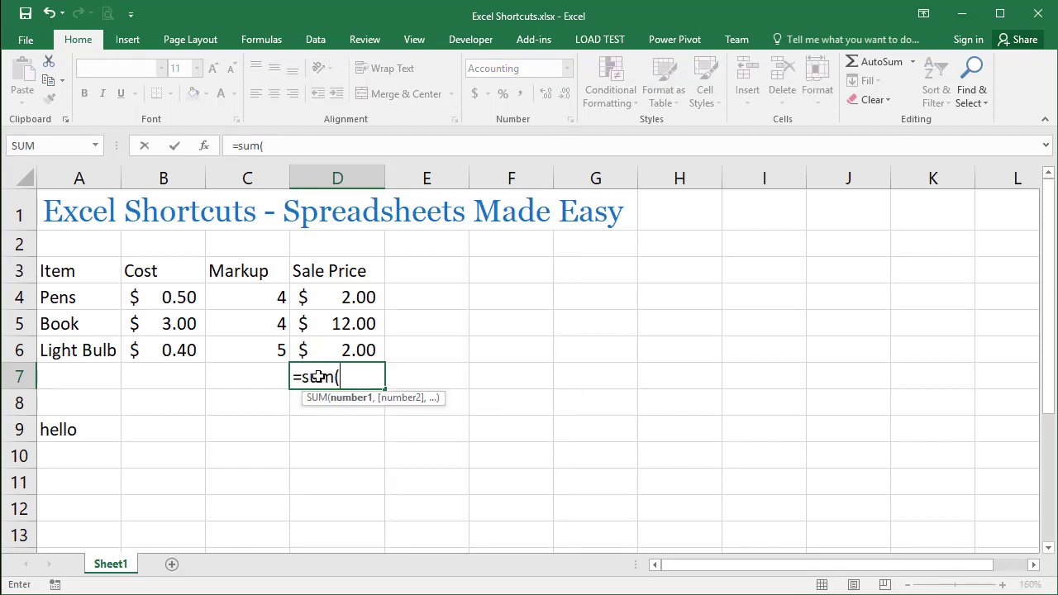
pyautogui.moveTo(334, 297); pyautogui.dragTo(334, 352)
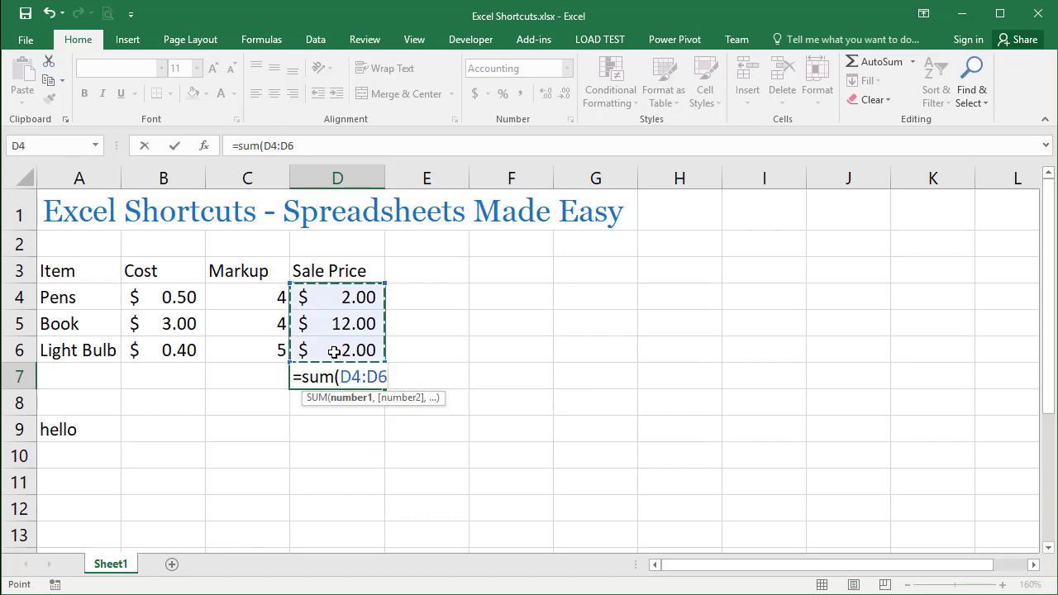
pyautogui.press('Return')
pyautogui.press('Up')
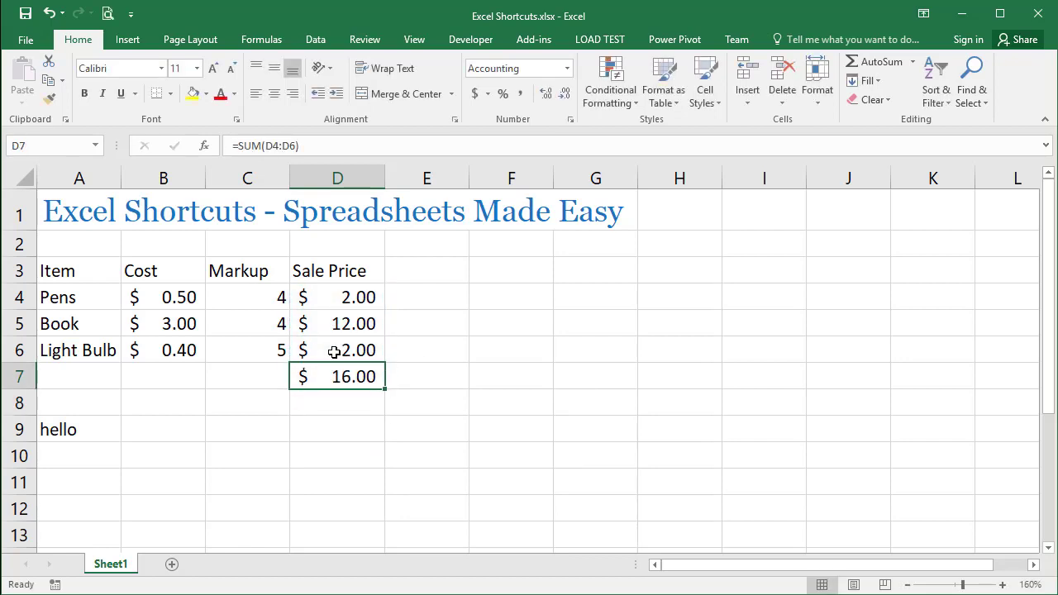
pyautogui.press('Delete')
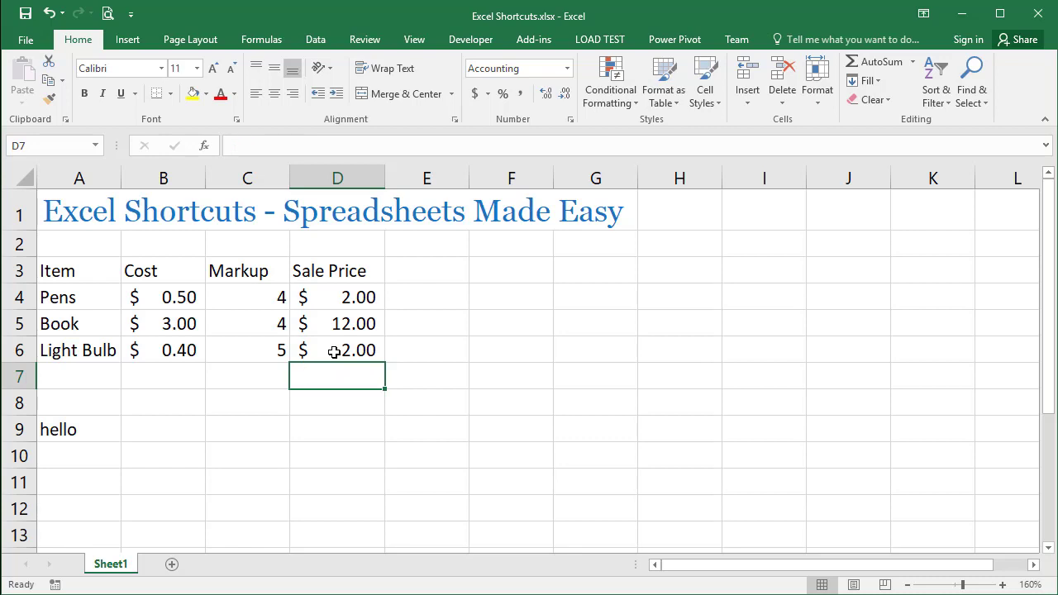
# - Total the Sale Price values D4:D6 in D7 with AutoSum, and delete the total
pyautogui.hotkey('alt', '=')
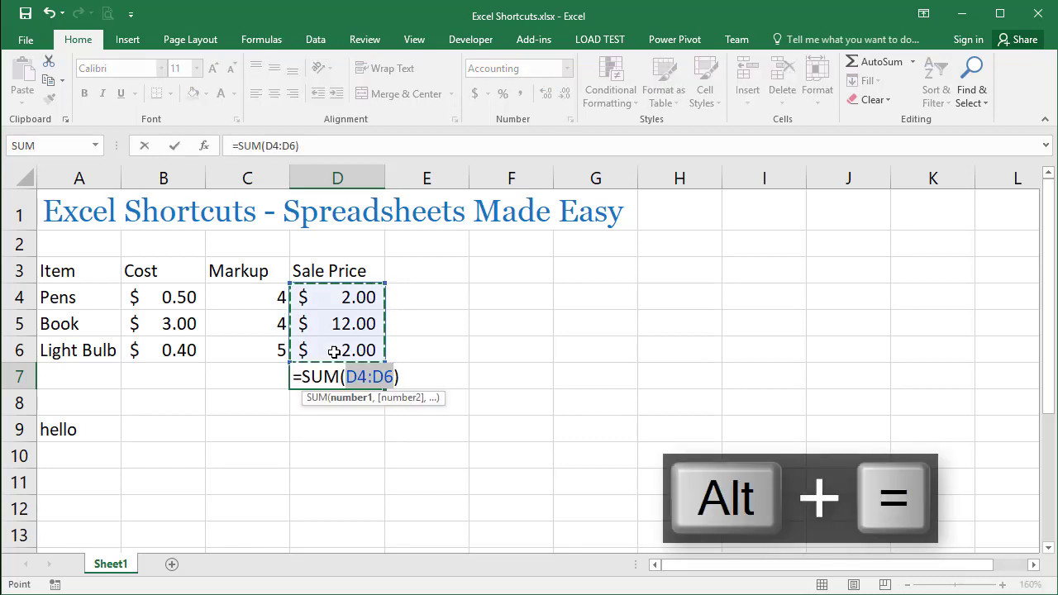
pyautogui.press('Escape')
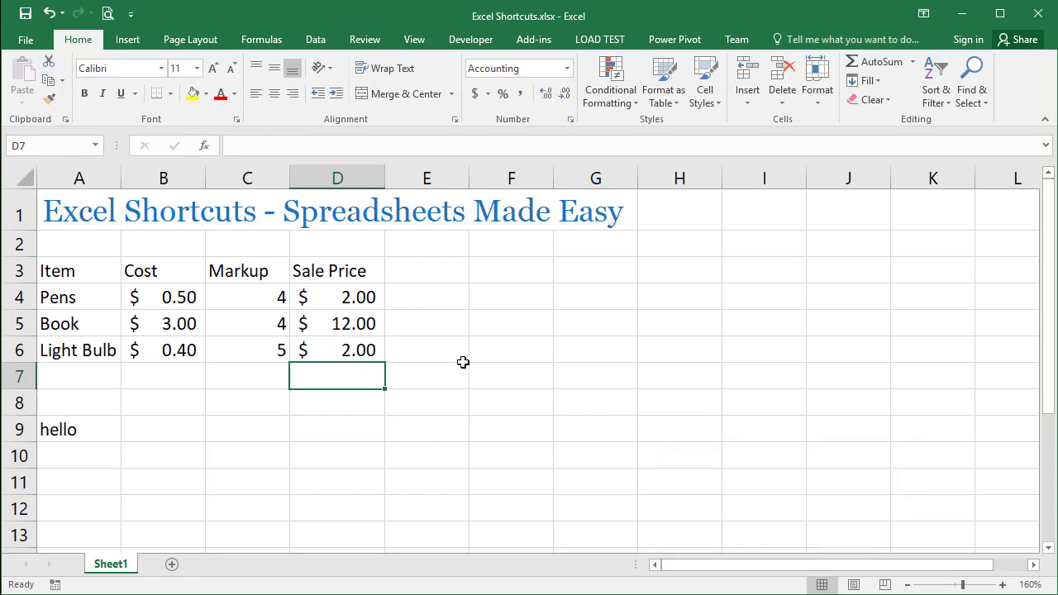
pyautogui.hotkey('alt', '=')
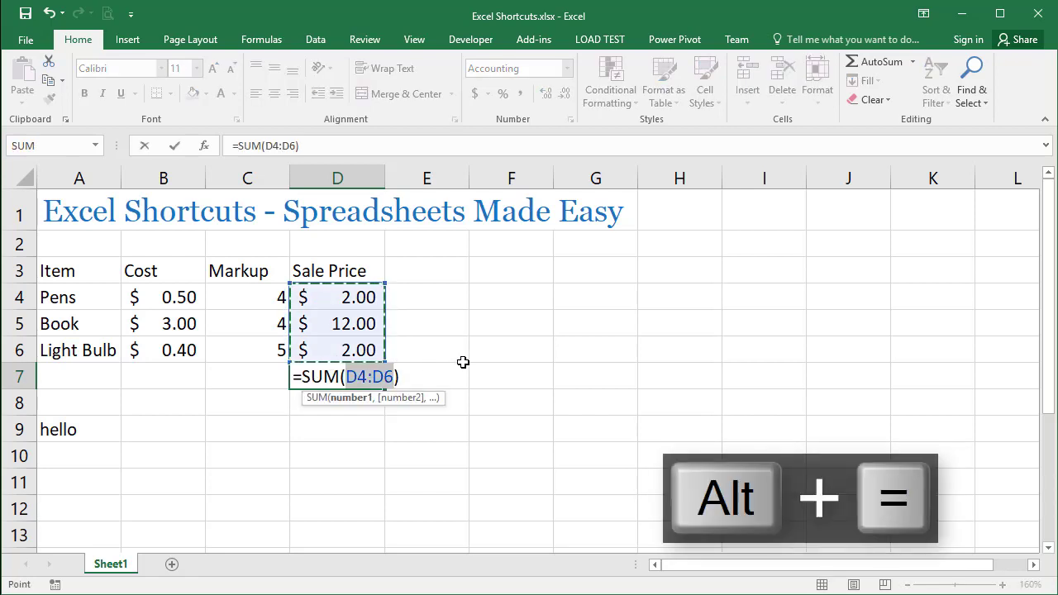
pyautogui.press('Return')
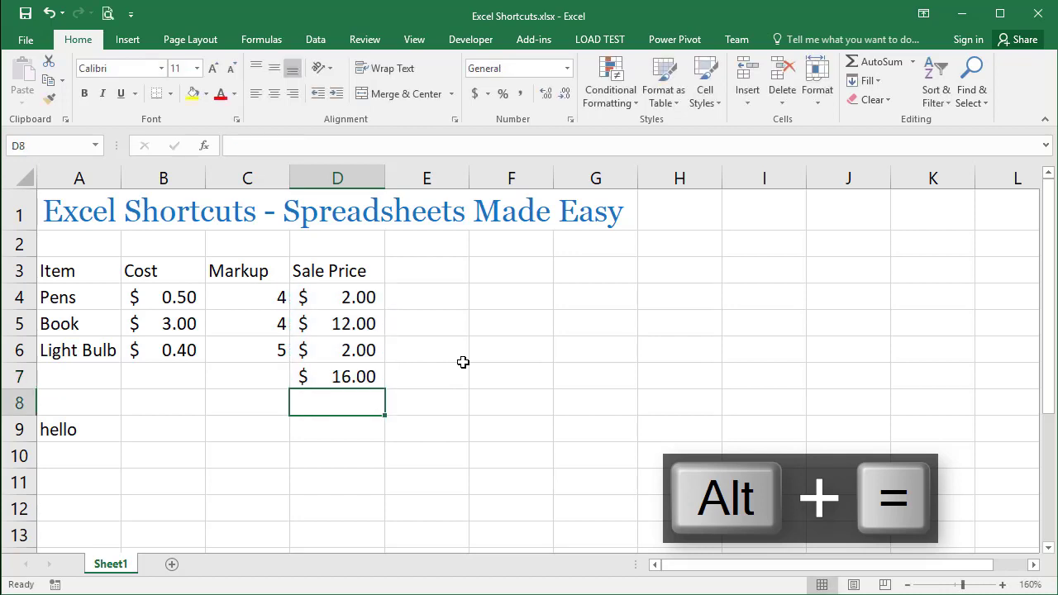
pyautogui.press('Up')
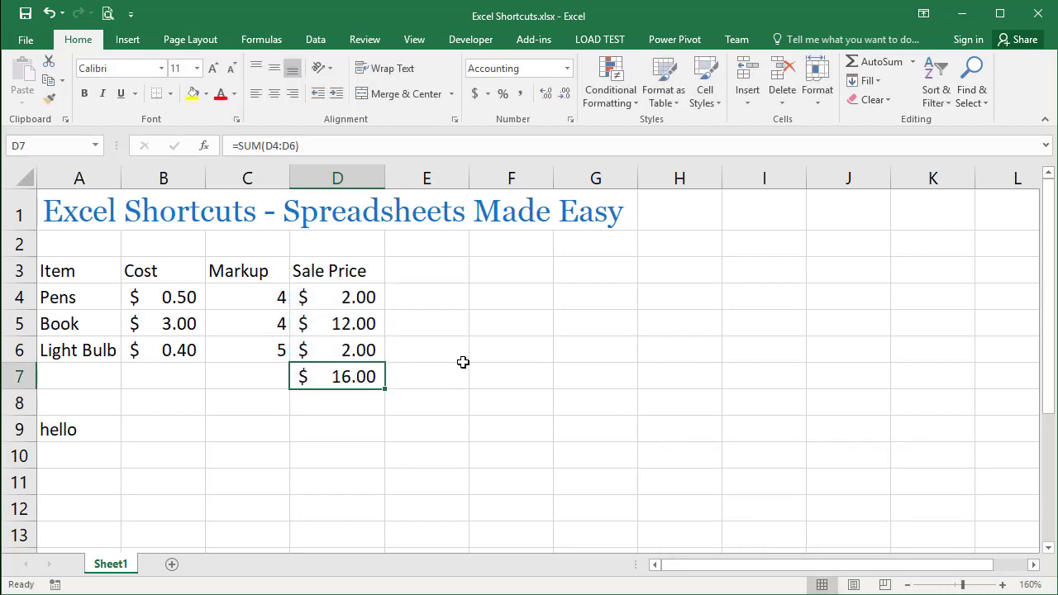
pyautogui.press('Delete')
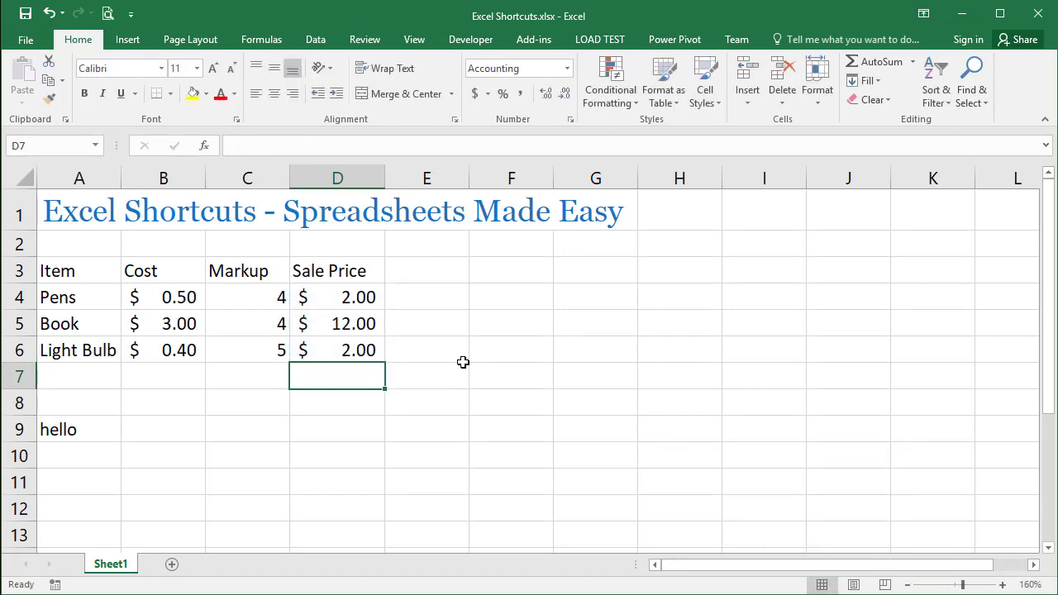
# - Add the column headers Date in E3 and Time in F3
pyautogui.click(420, 275)
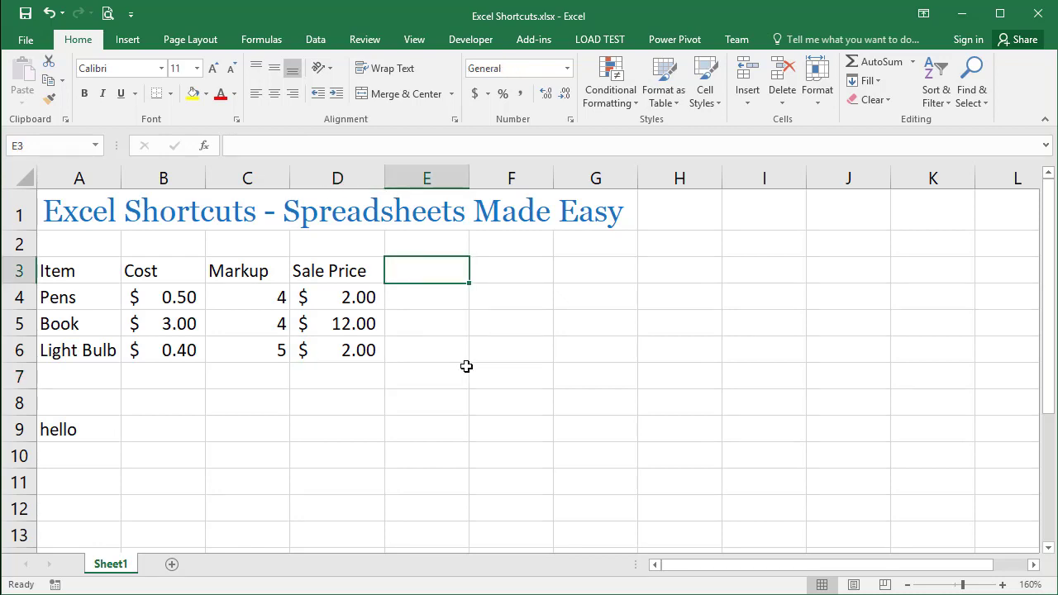
pyautogui.write('Date')
pyautogui.press('Tab')
pyautogui.write('Time')
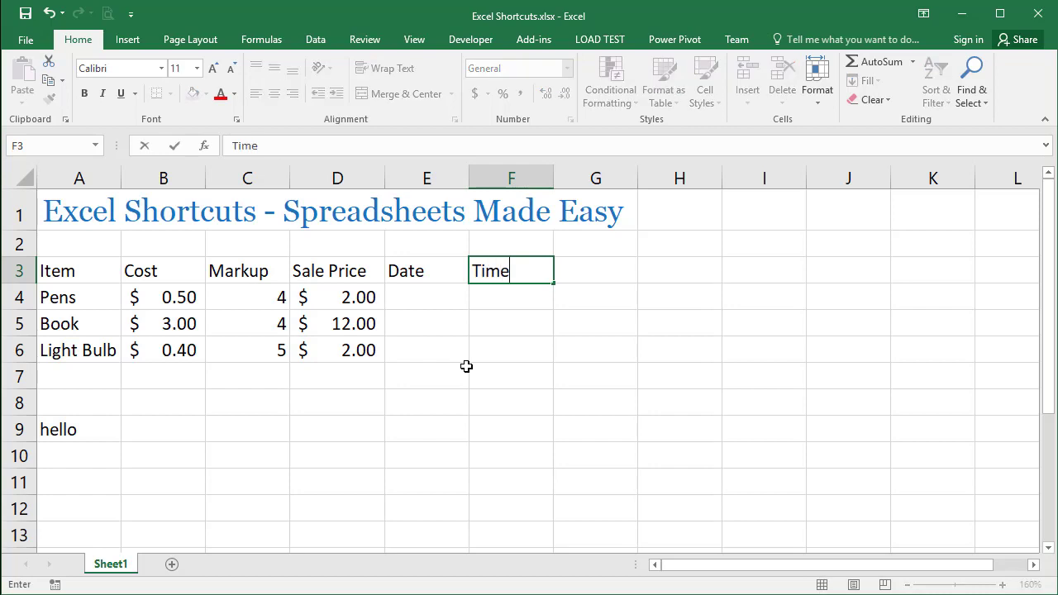
pyautogui.press('Return')
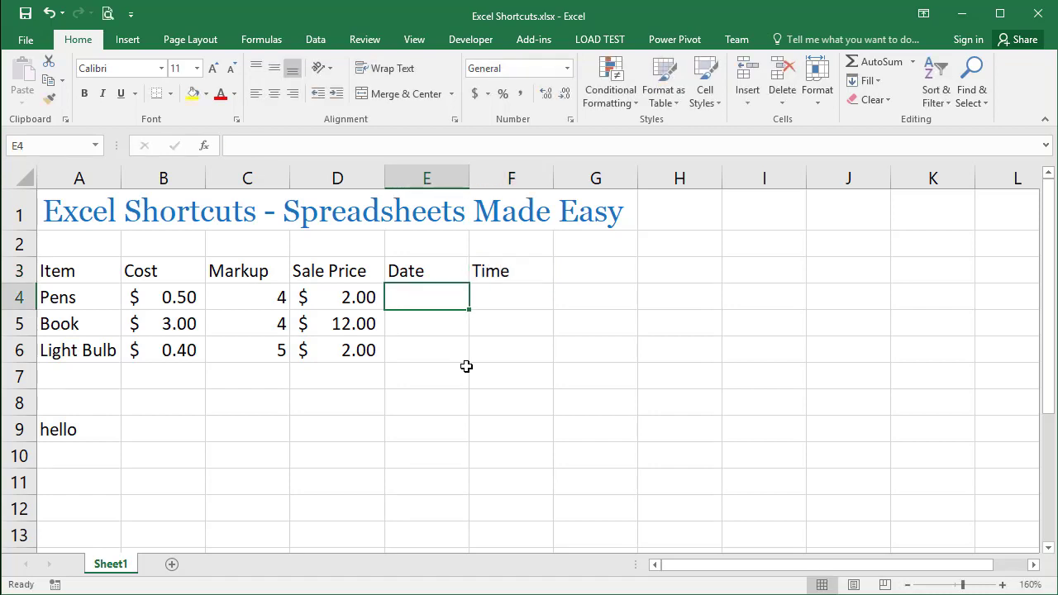
# - Insert the current date in E4 and the current time in F4 for the first item
pyautogui.hotkey('ctrl', ';')
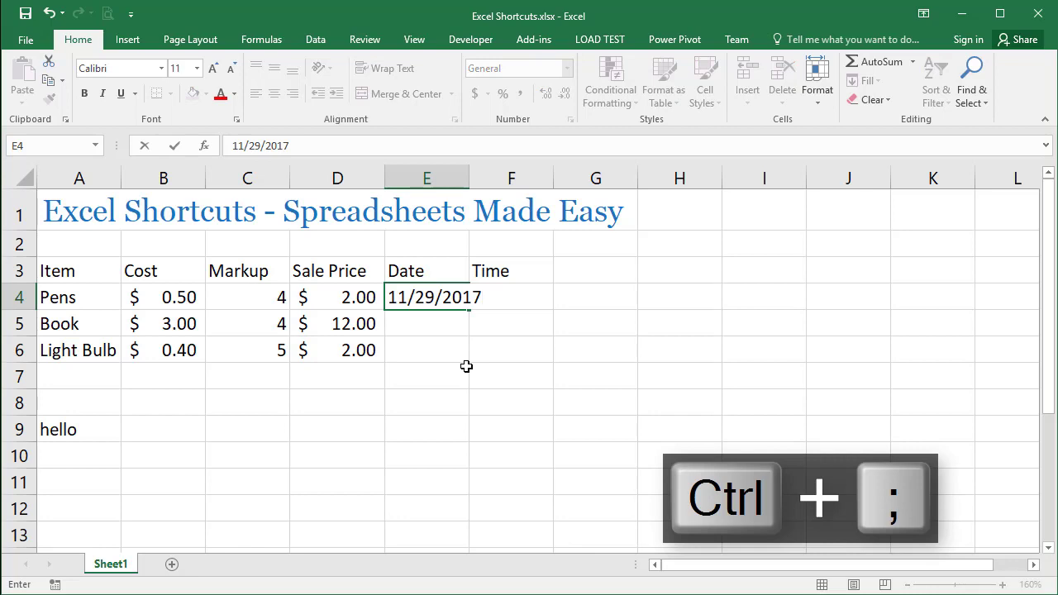
pyautogui.press('Tab')
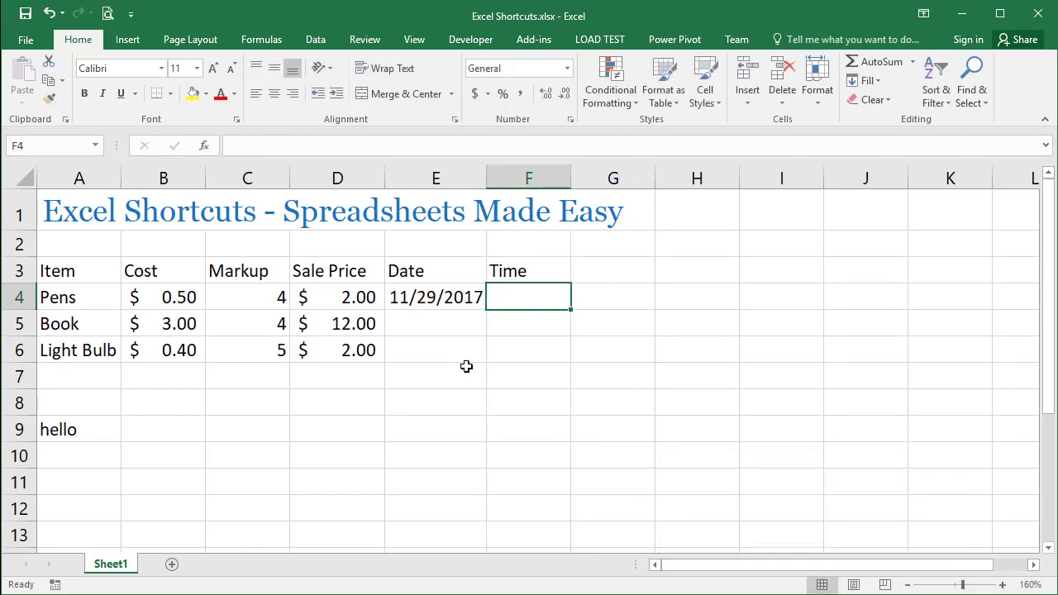
pyautogui.hotkey('ctrl', 'shift', ';')
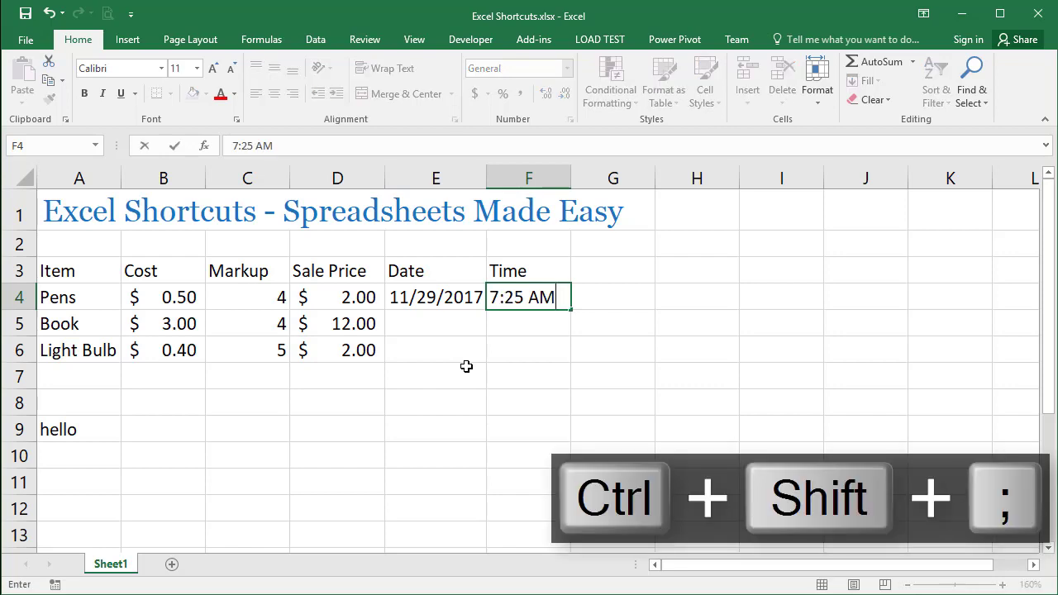
pyautogui.press('Return')
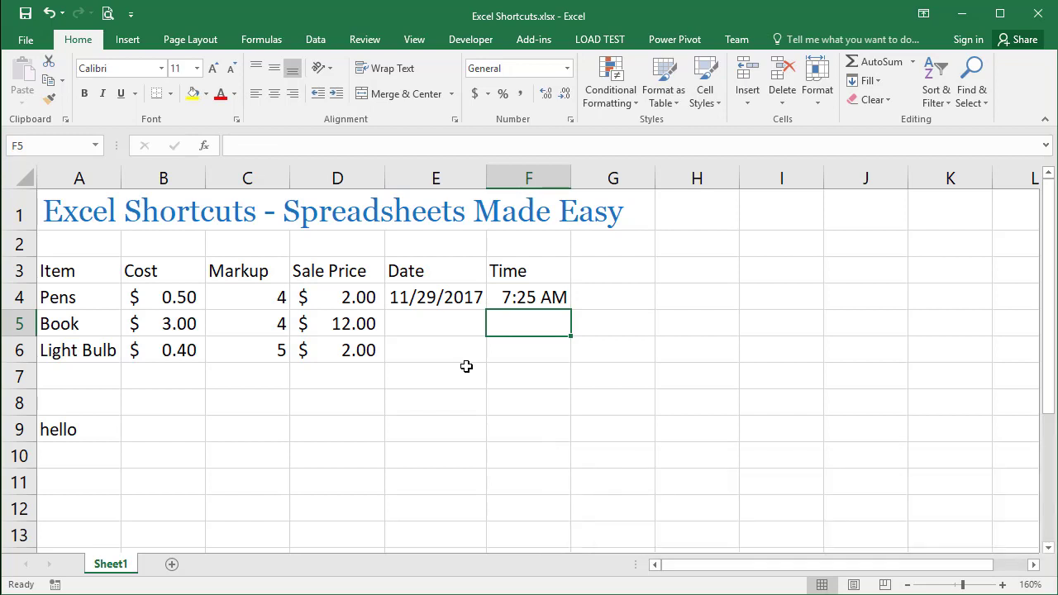
# - Insert the current date in E5 and the current time in F5 for the second item
pyautogui.press('Left')
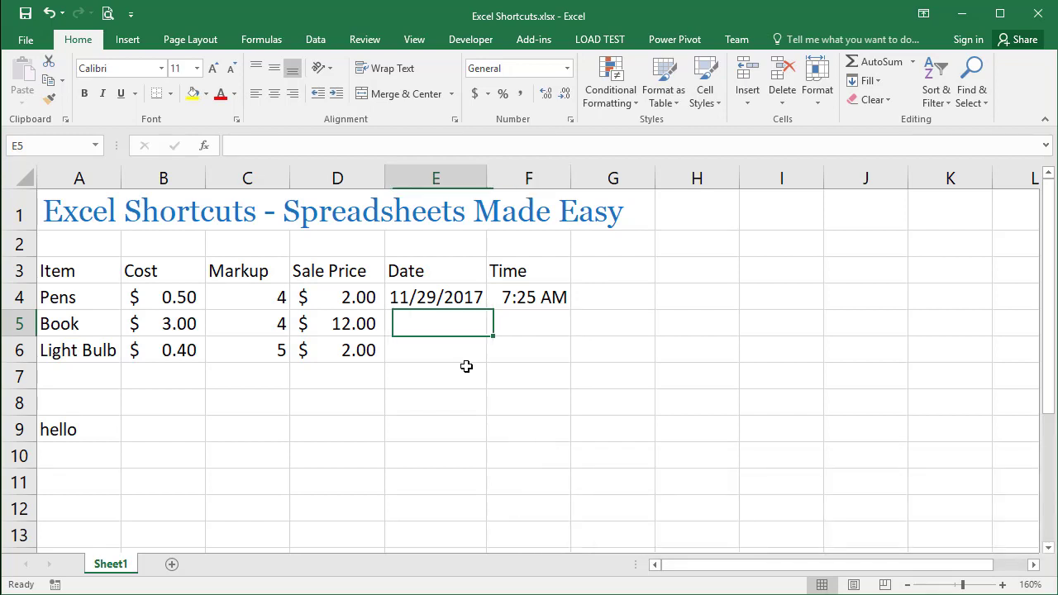
pyautogui.hotkey('ctrl', ';')
pyautogui.press('Tab')
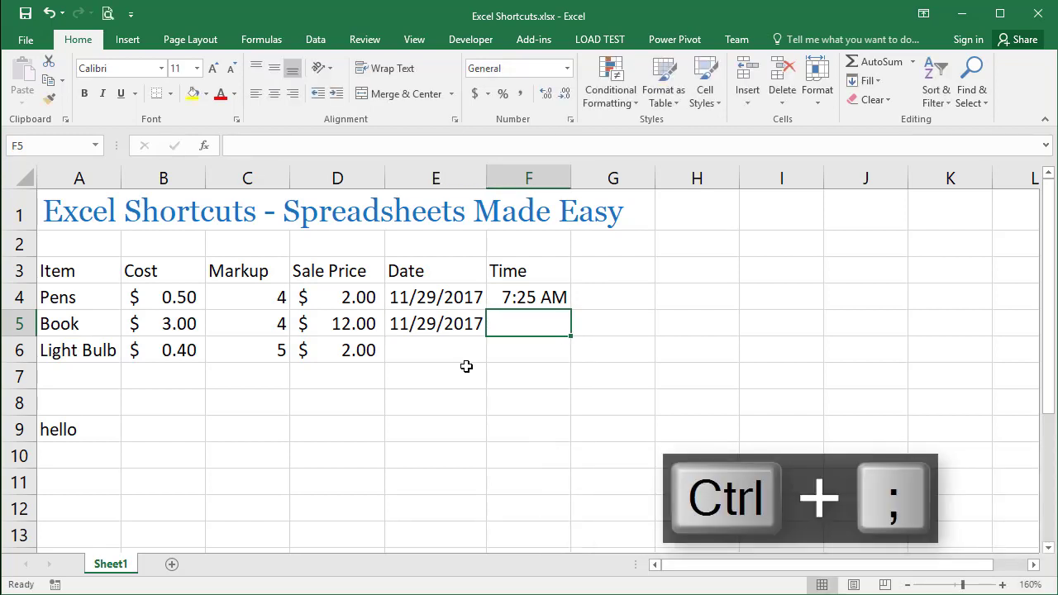
pyautogui.hotkey('ctrl', 'shift', ';')
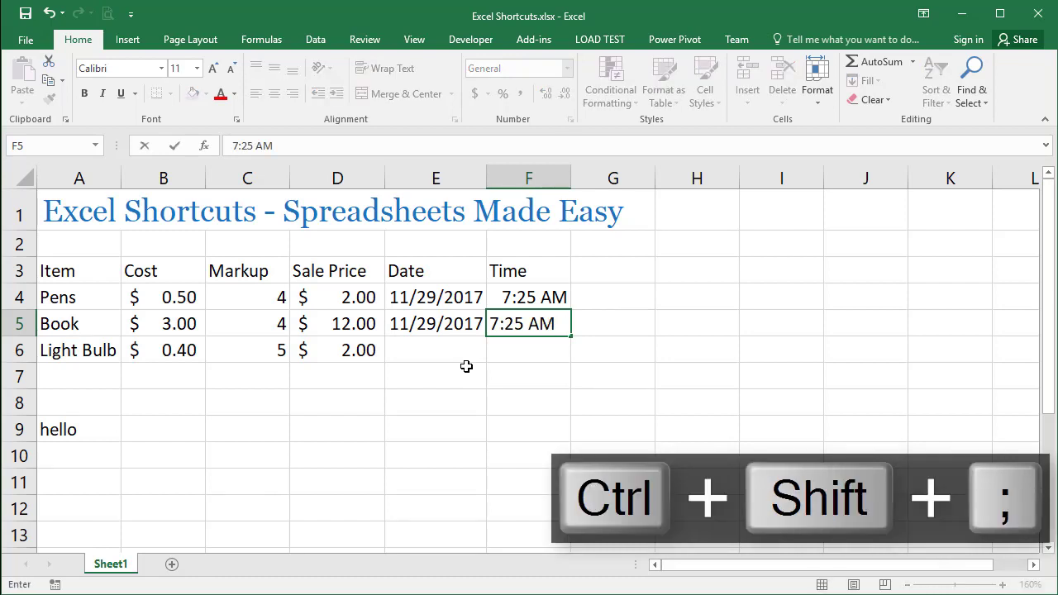
pyautogui.press('Return')
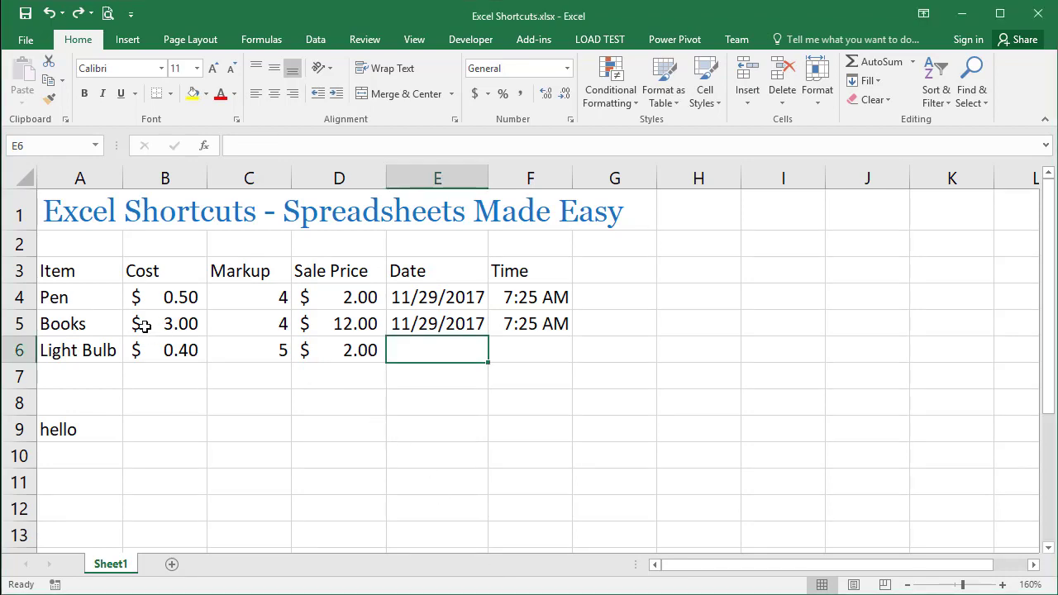
# - Change the item name in A4 to Pens, and open A5 for editing without altering it
pyautogui.click(95, 296)
pyautogui.press('F2')
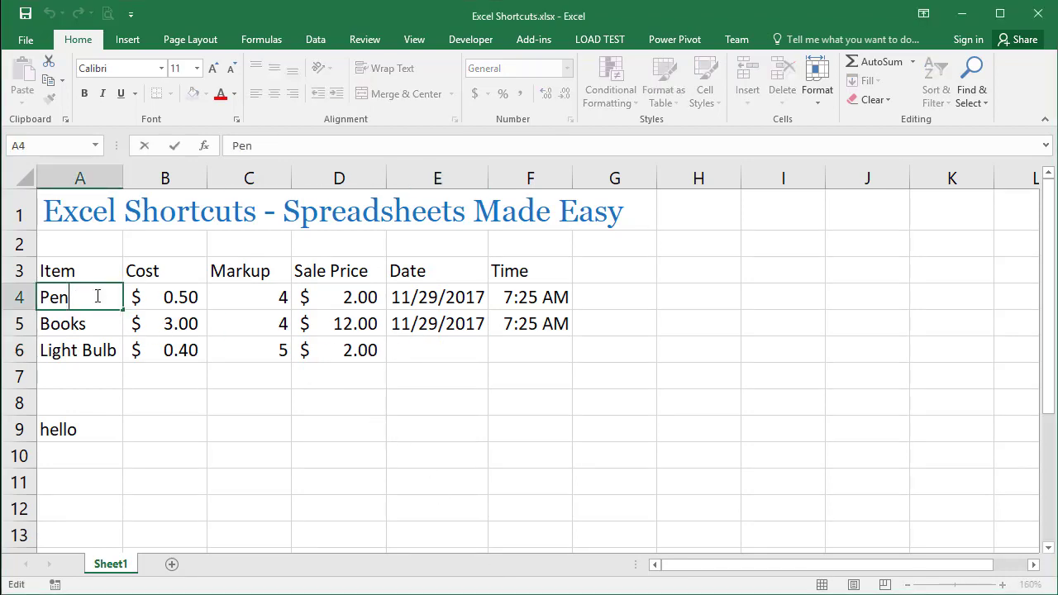
pyautogui.write('s')
pyautogui.press('Return')
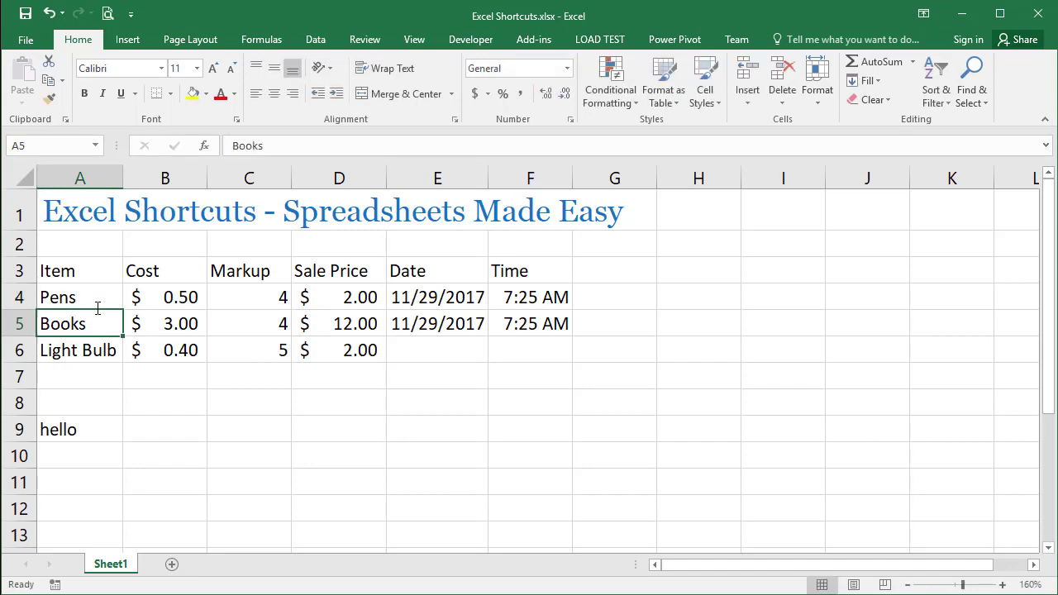
pyautogui.click(282, 145)
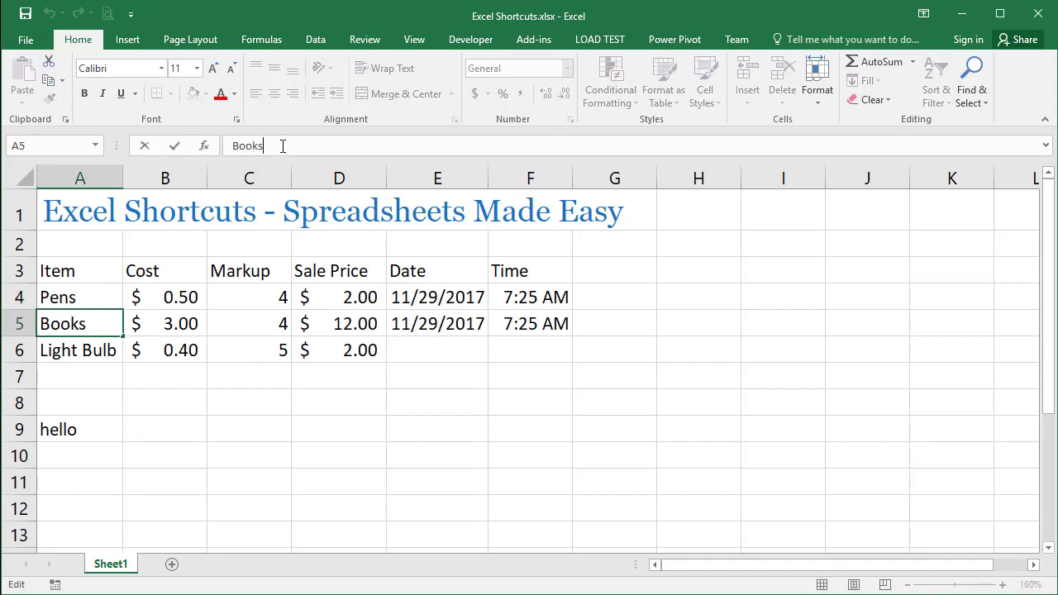
pyautogui.press('Escape')
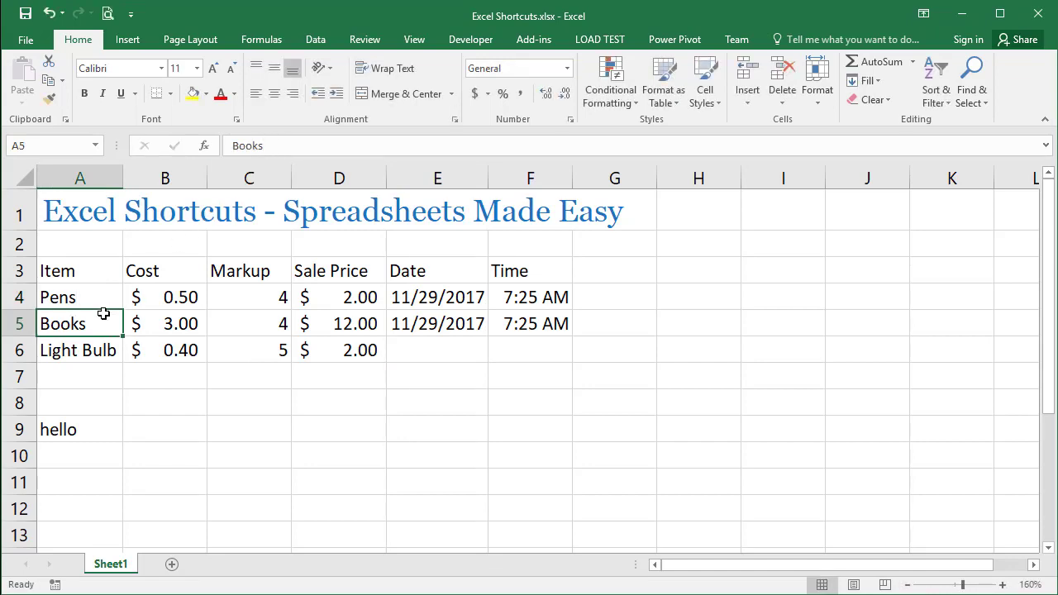
# - Edit the item name in A5 in place so that it reads Book
pyautogui.click(96, 291)
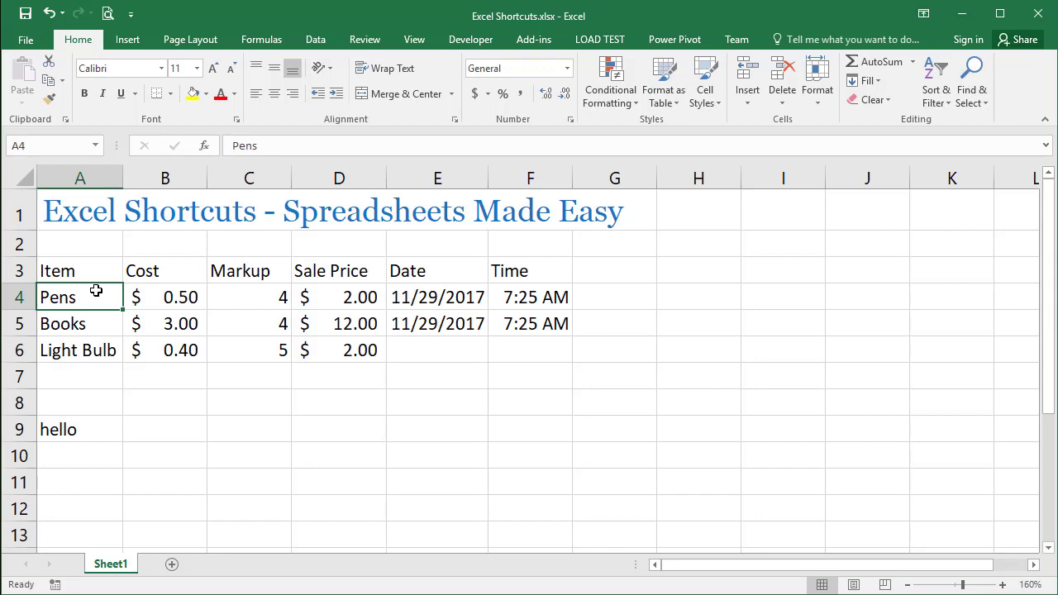
pyautogui.press('F2')
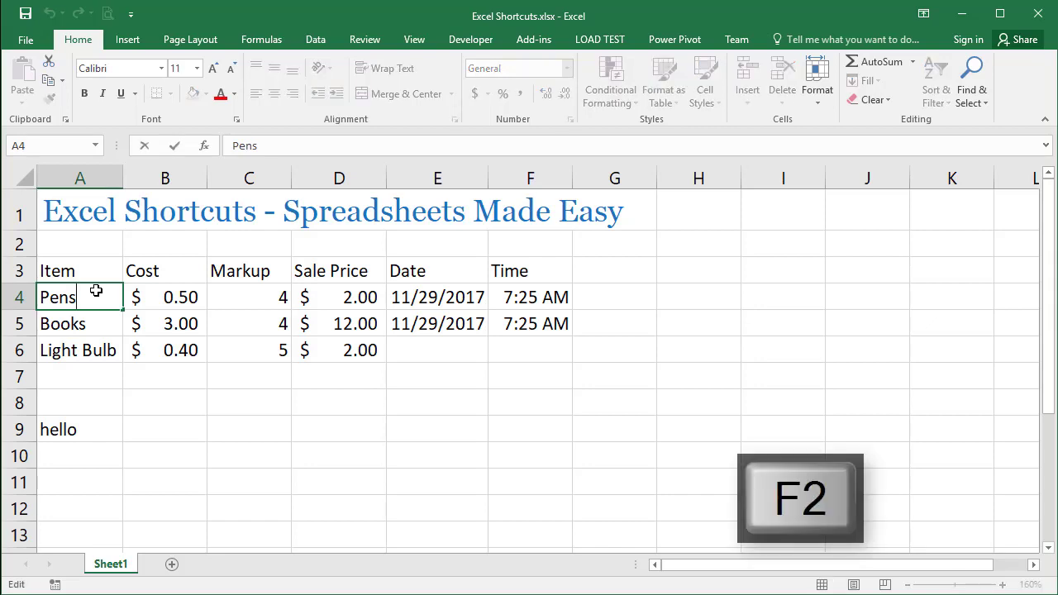
pyautogui.press('Return')
pyautogui.press('F2')
pyautogui.press('BackSpace')
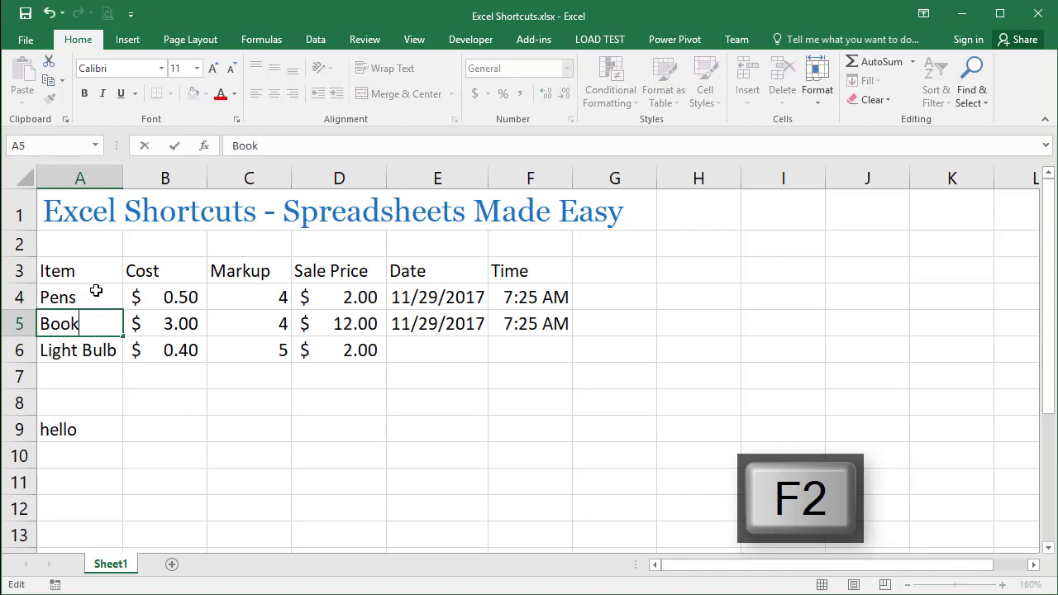
pyautogui.press('Return')
# - Edit the item name in A4 in place so that it reads Pen
pyautogui.press('Up')
pyautogui.press('Up')
pyautogui.press('F2')
pyautogui.press('BackSpace')
pyautogui.press('Return')
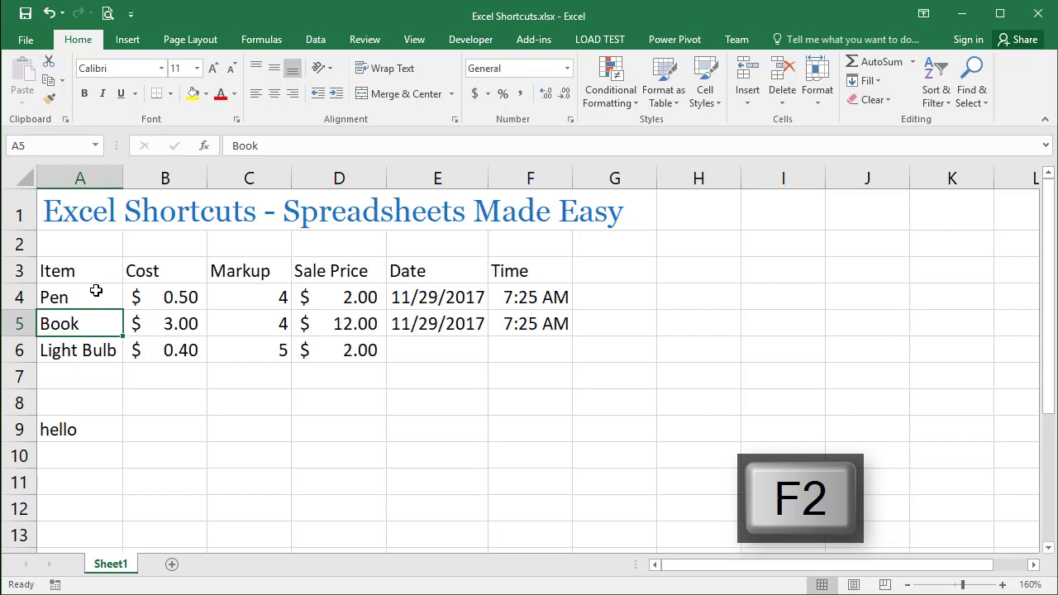
pyautogui.hotkey('ctrl', 'z')
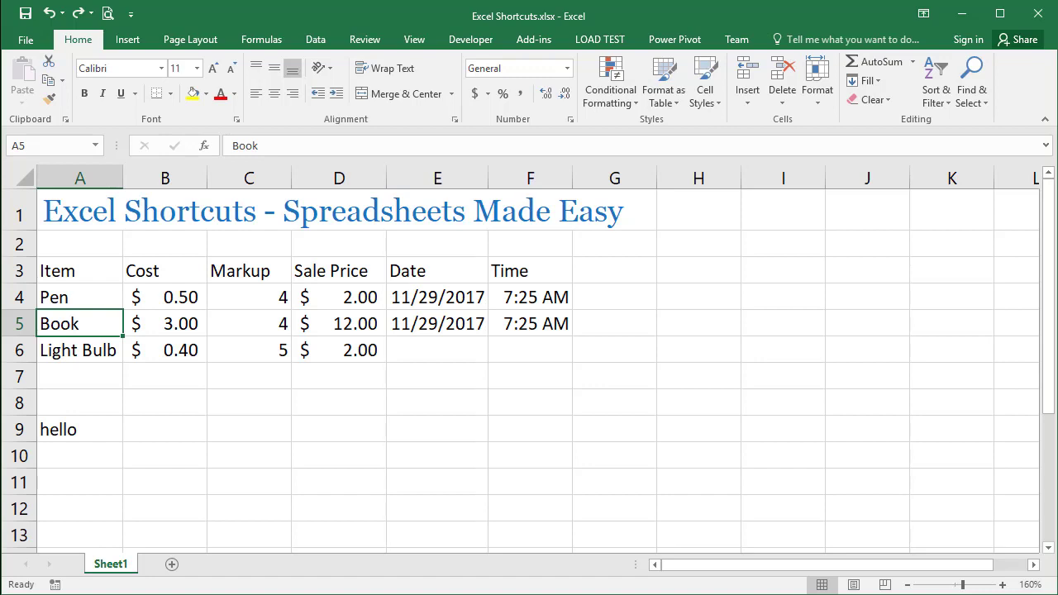
# - Copy the Sale Price formula from D4 into H4, and clear H4 again
pyautogui.click(316, 302)
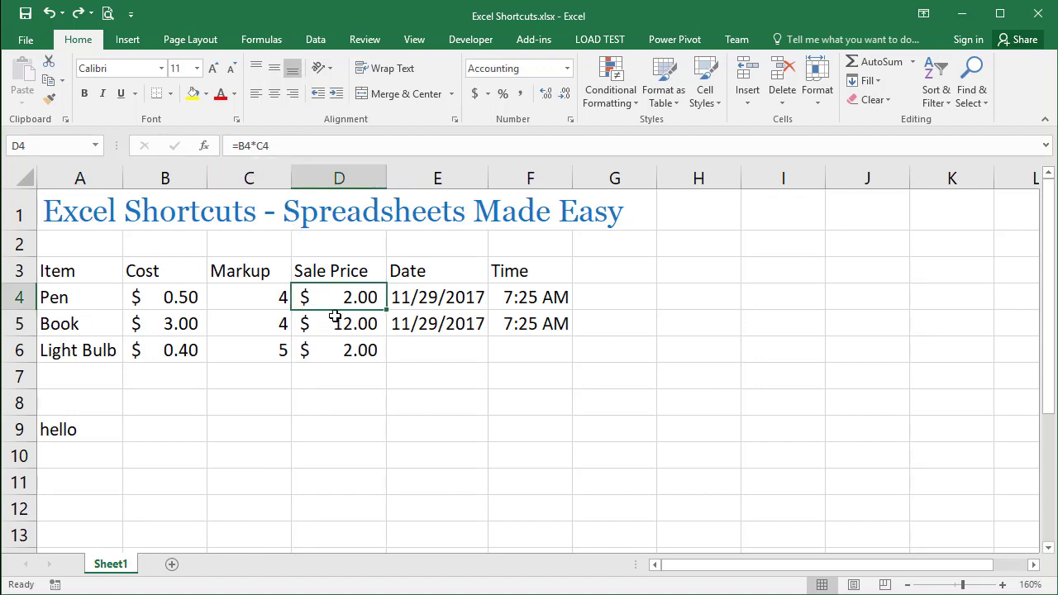
pyautogui.hotkey('ctrl', 'c')
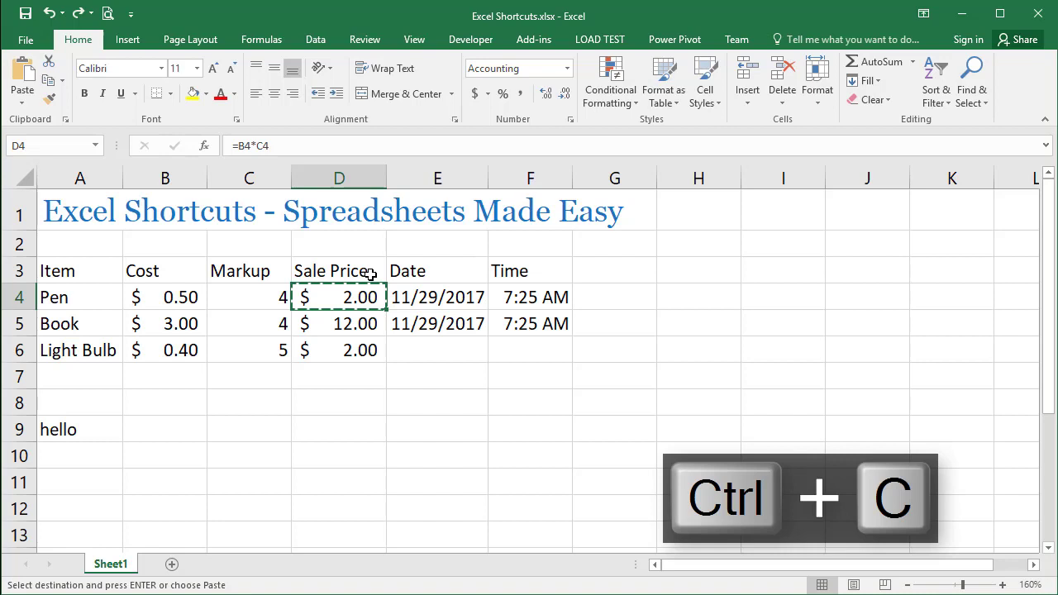
pyautogui.click(664, 296)
pyautogui.hotkey('ctrl', 'v')
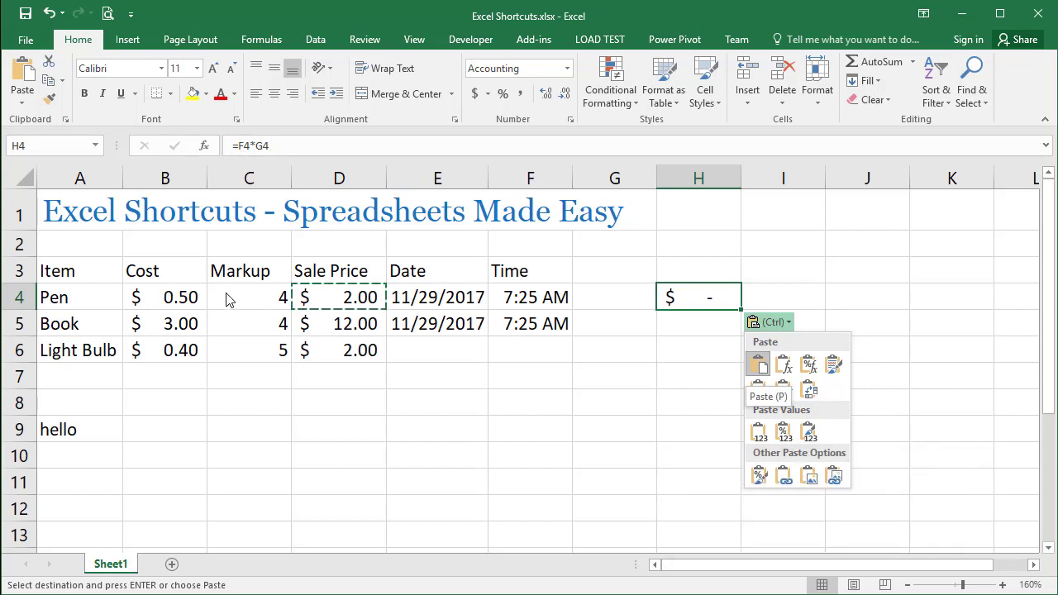
pyautogui.press('Escape')
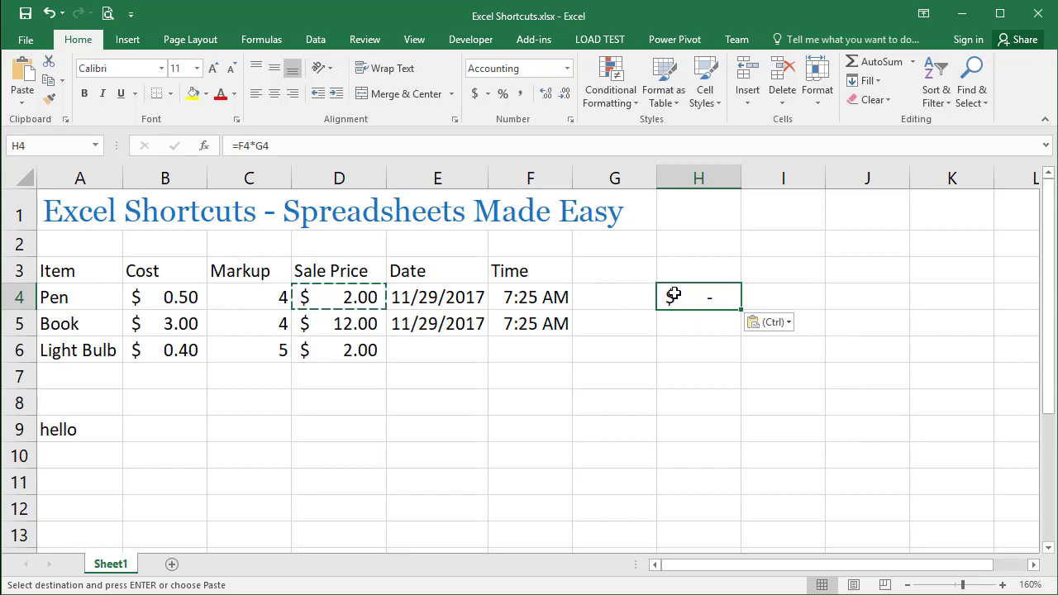
pyautogui.press('Delete')
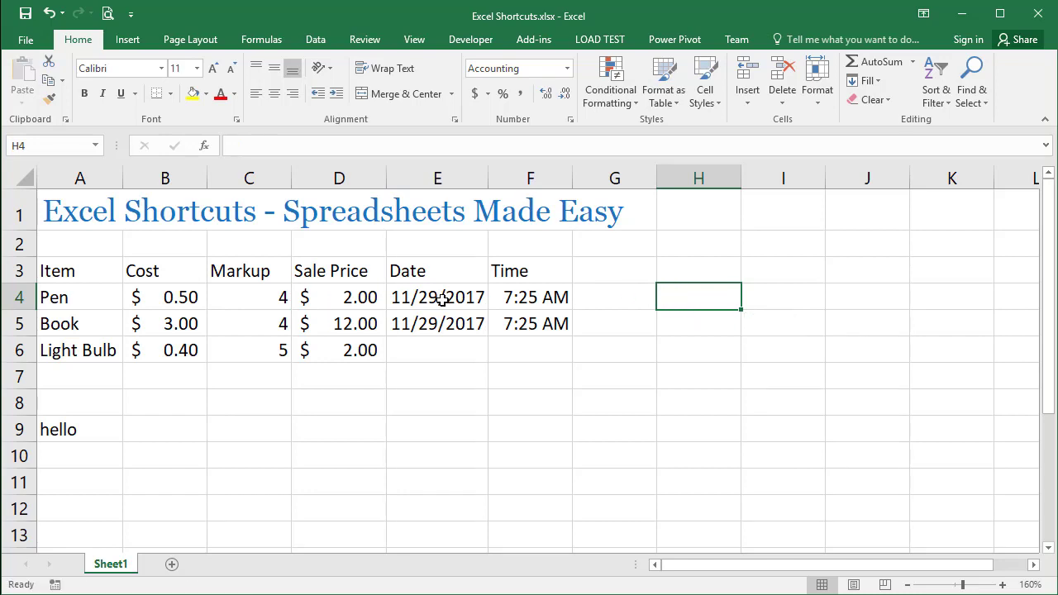
# - Try to lock the column references in the D4 formula by inserting dollar signs by hand, and discard the edit
pyautogui.click(361, 296)
pyautogui.press('F2')
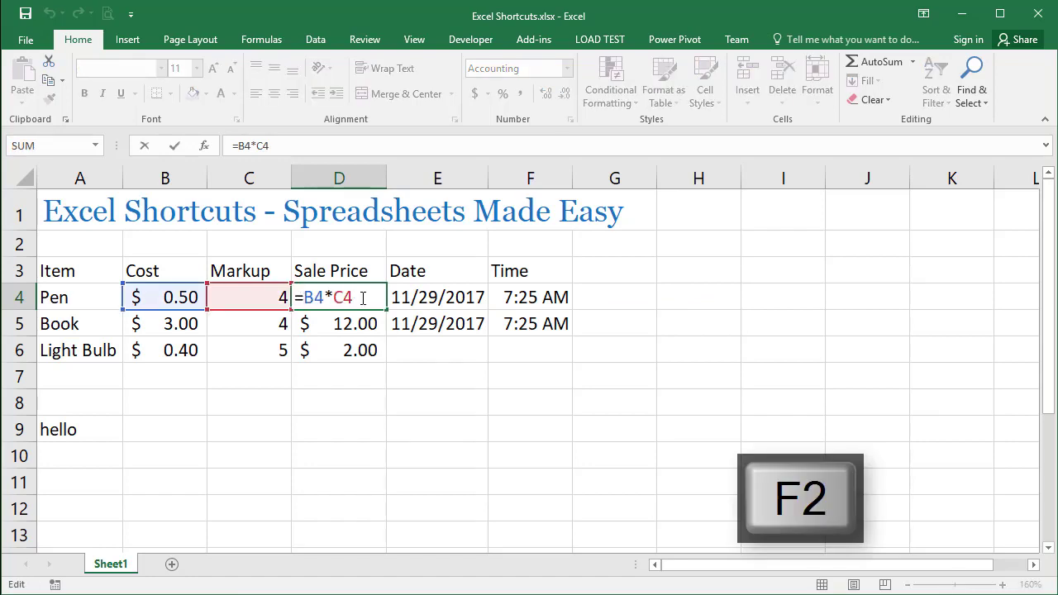
pyautogui.write('$')
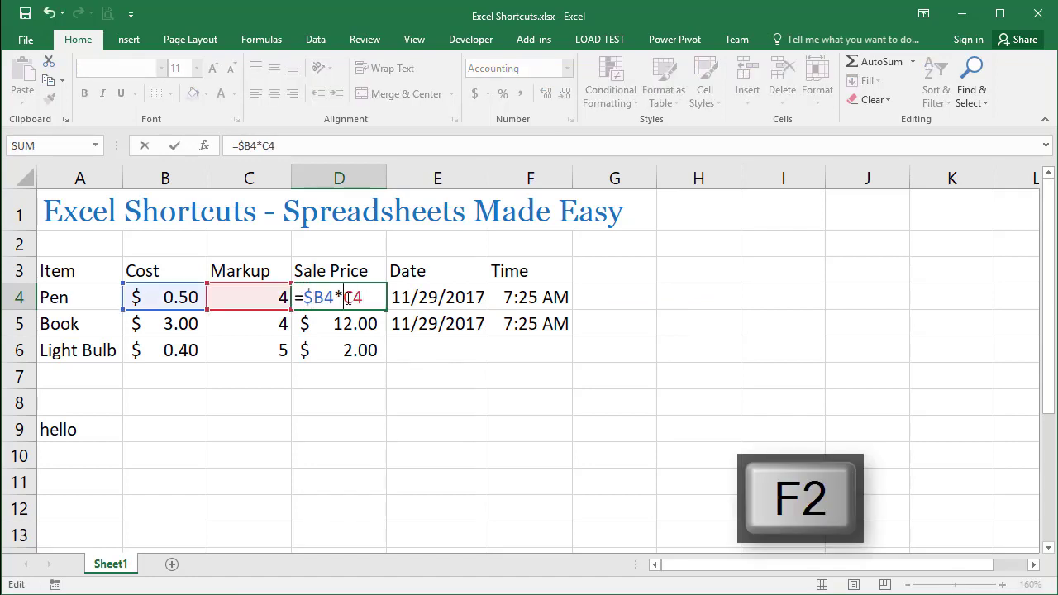
pyautogui.click(346, 298)
pyautogui.write('$')
pyautogui.press('Escape')
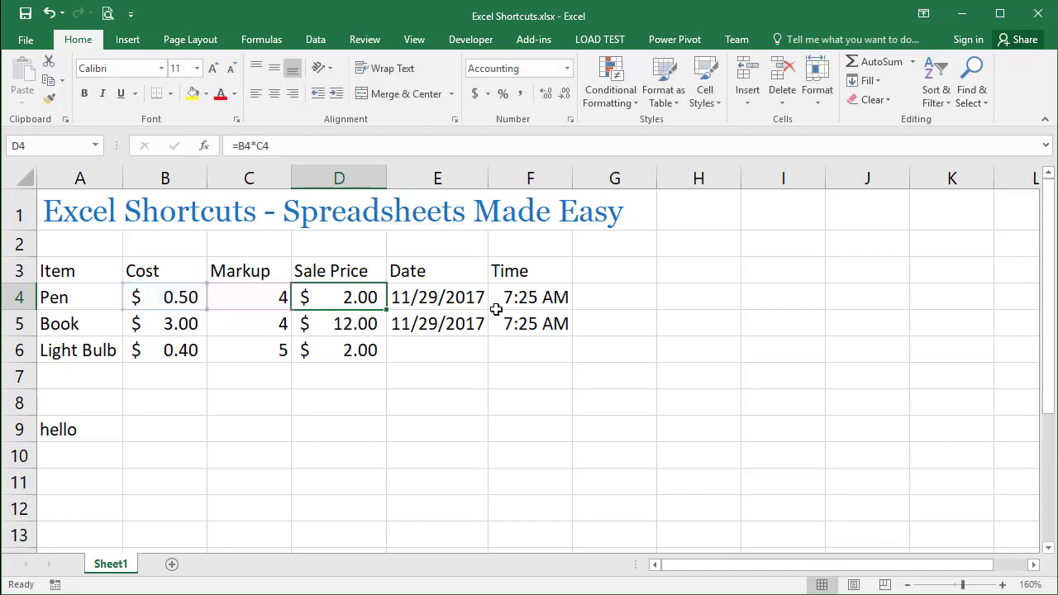
# - Cycle the reference types of the whole D4 formula to =$B4*$C4, and check the Sale Price formulas in D4:D6
pyautogui.press('F2')
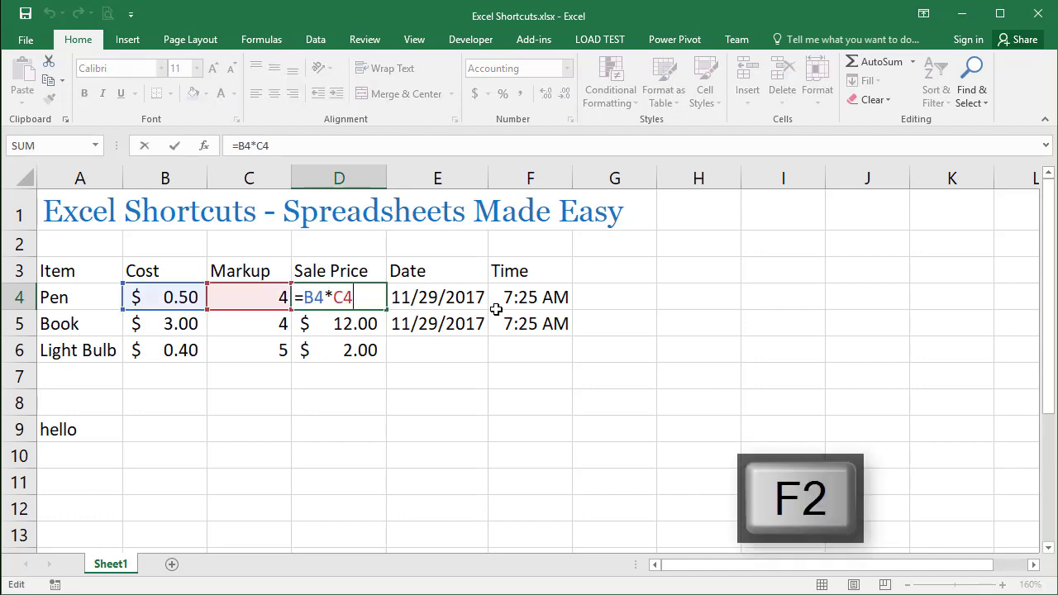
pyautogui.hotkey('shift', 'Home')
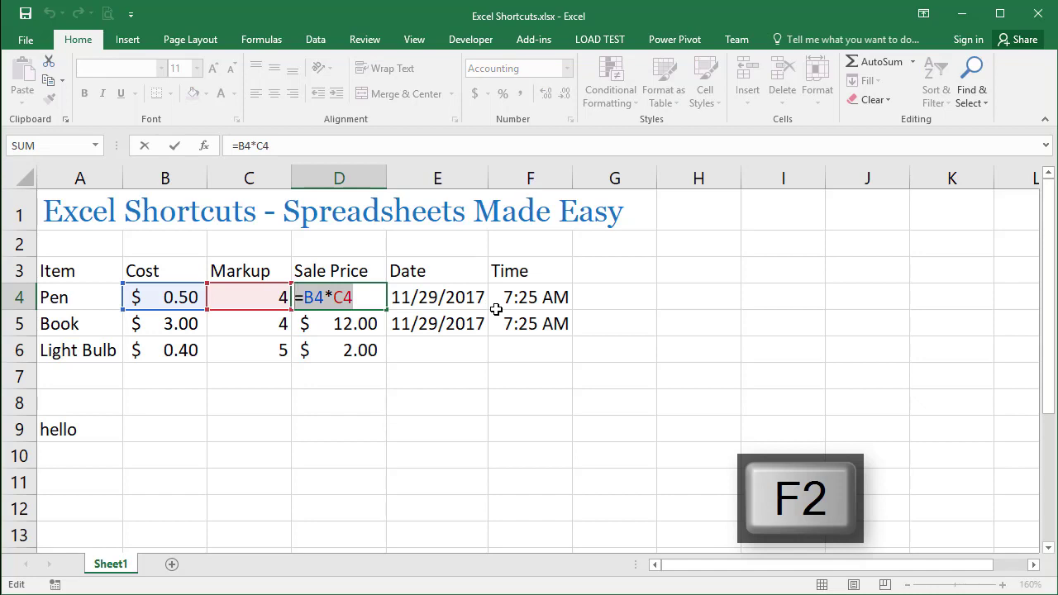
pyautogui.press('F4')
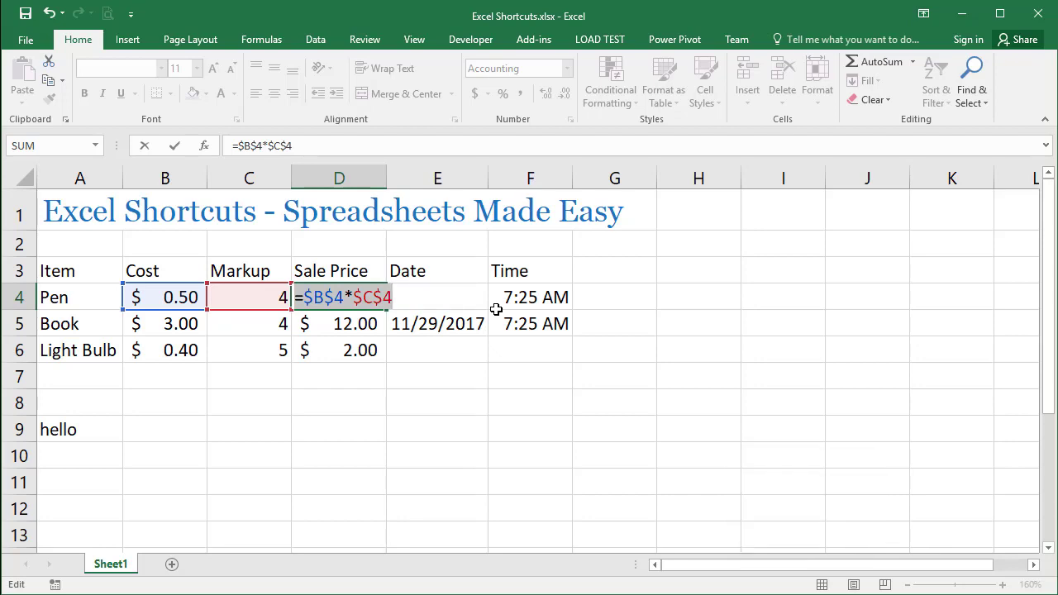
pyautogui.press('F4')
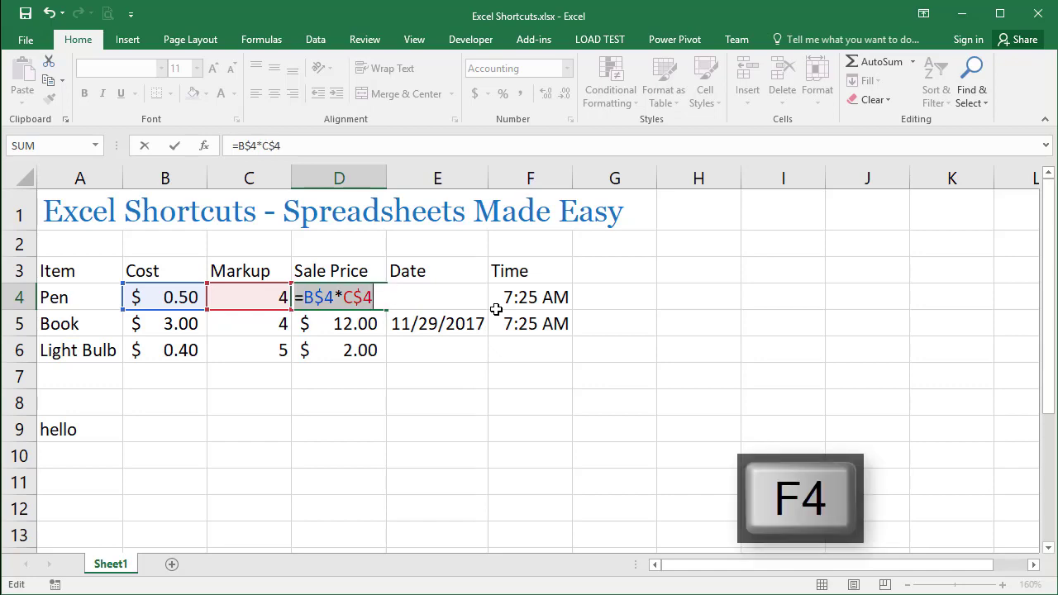
pyautogui.press('F4')
pyautogui.press('F4')
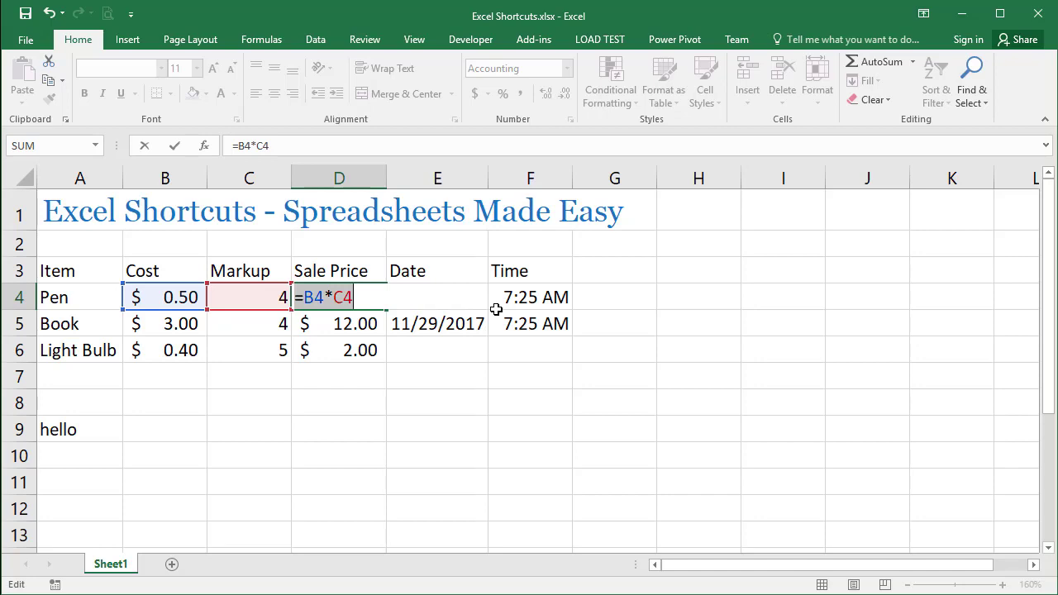
pyautogui.press('F4')
pyautogui.press('F4')
pyautogui.press('F4')
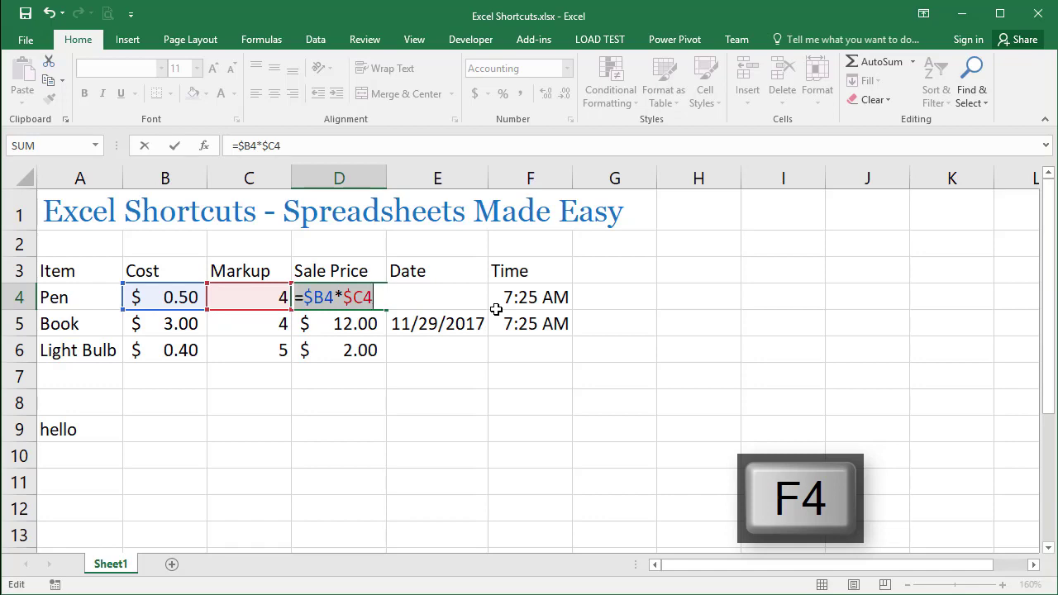
pyautogui.press('Return')
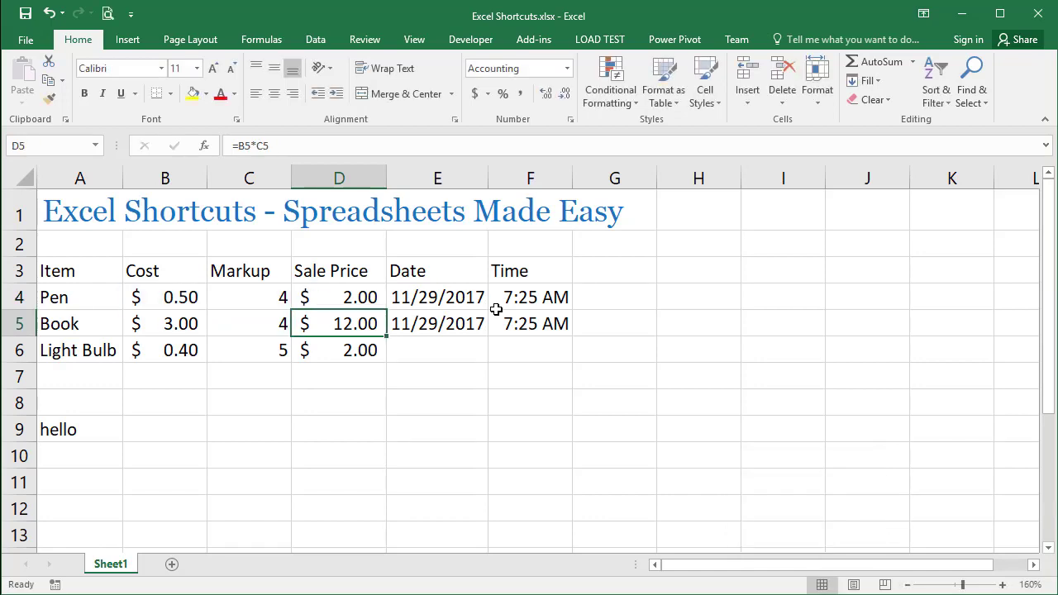
pyautogui.press('Up')
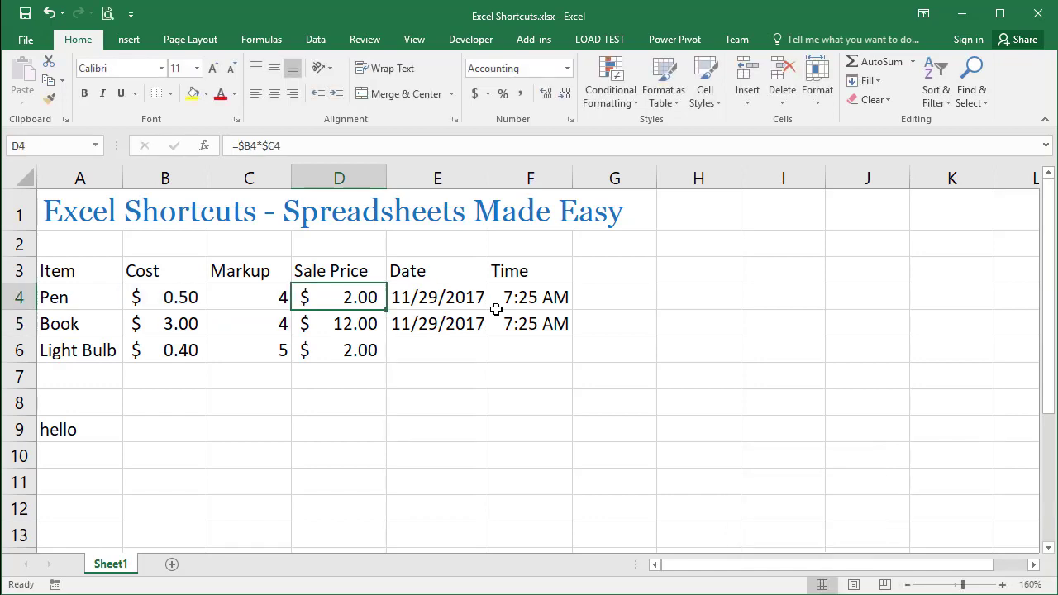
pyautogui.press('Down')
pyautogui.press('Down')
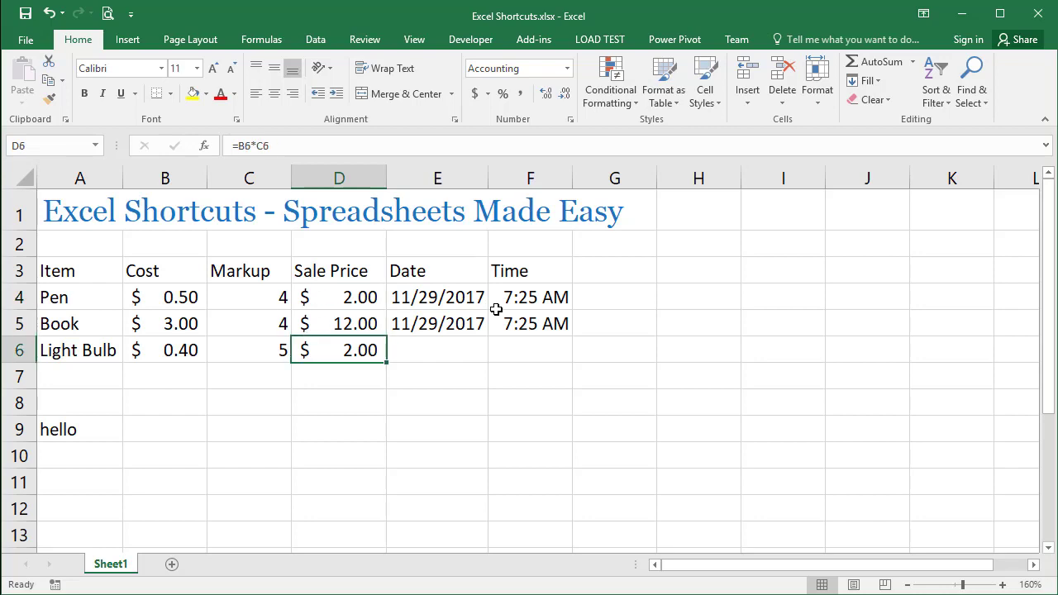
pyautogui.press('Up')
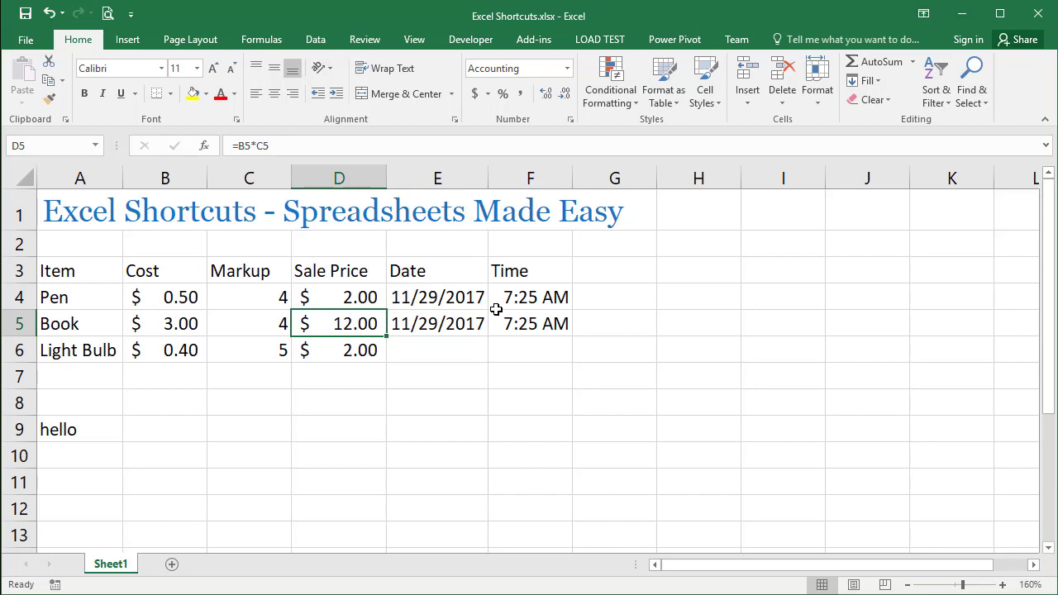
# - Fill the D4 Sale Price formula down through D6 and check the copied formulas in D5 and D6
pyautogui.press('Up')
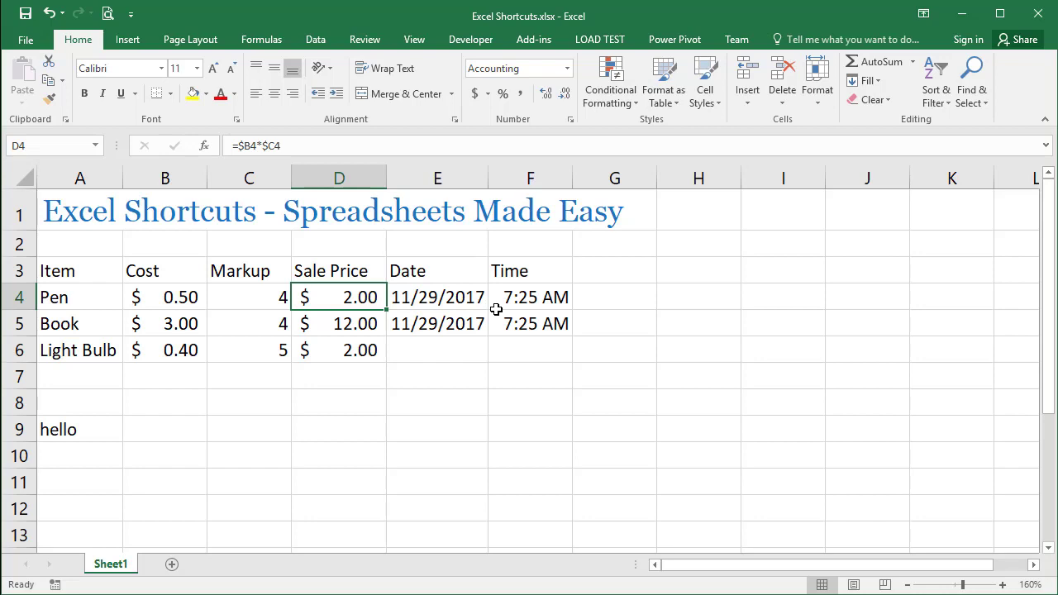
pyautogui.hotkey('ctrl', 'shift', 'Down')
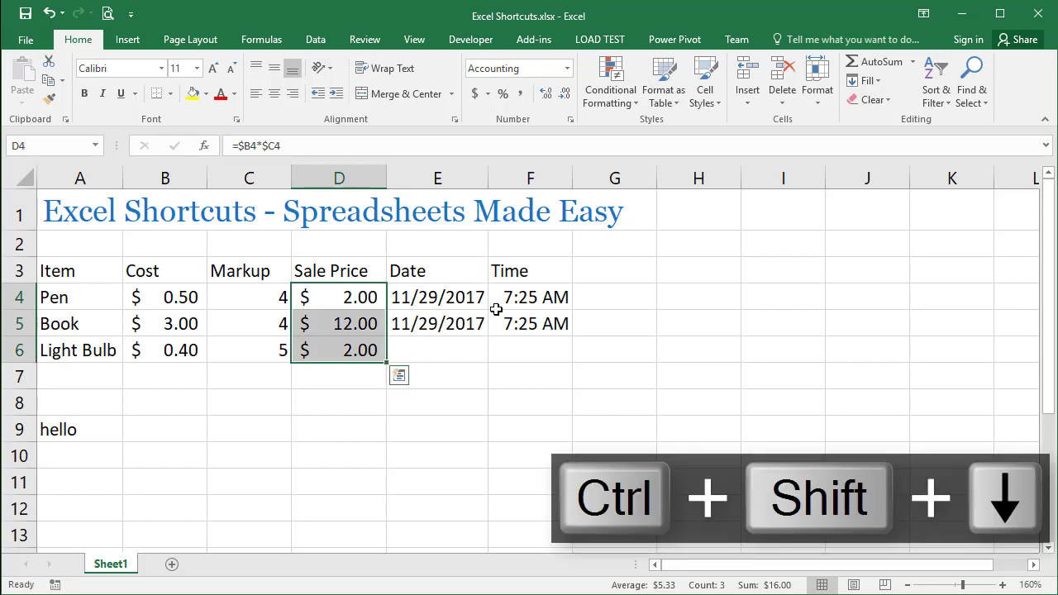
pyautogui.hotkey('ctrl', 'd')
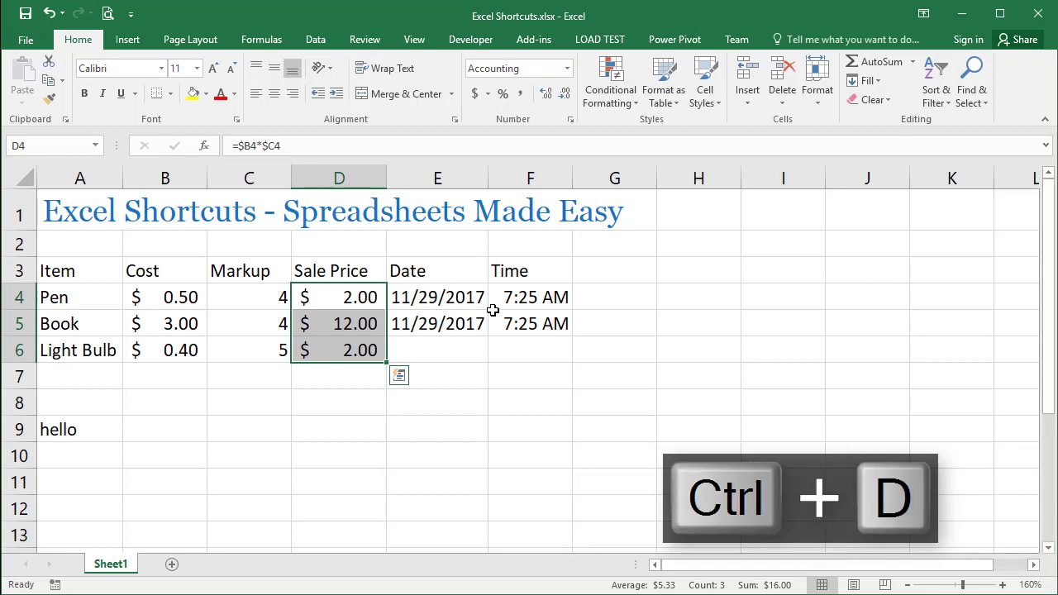
pyautogui.click(364, 326)
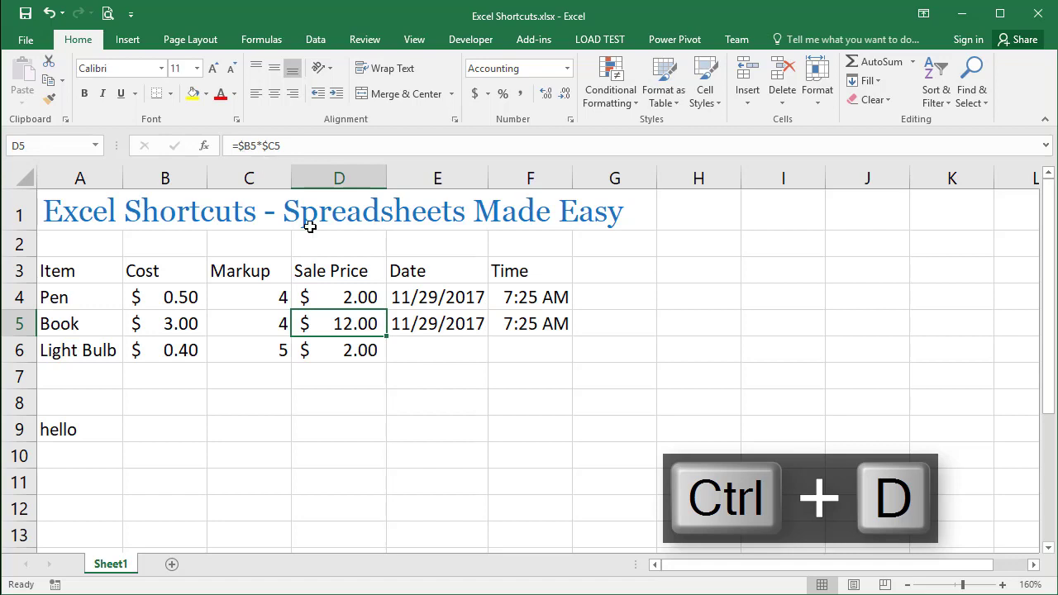
pyautogui.click(337, 349)
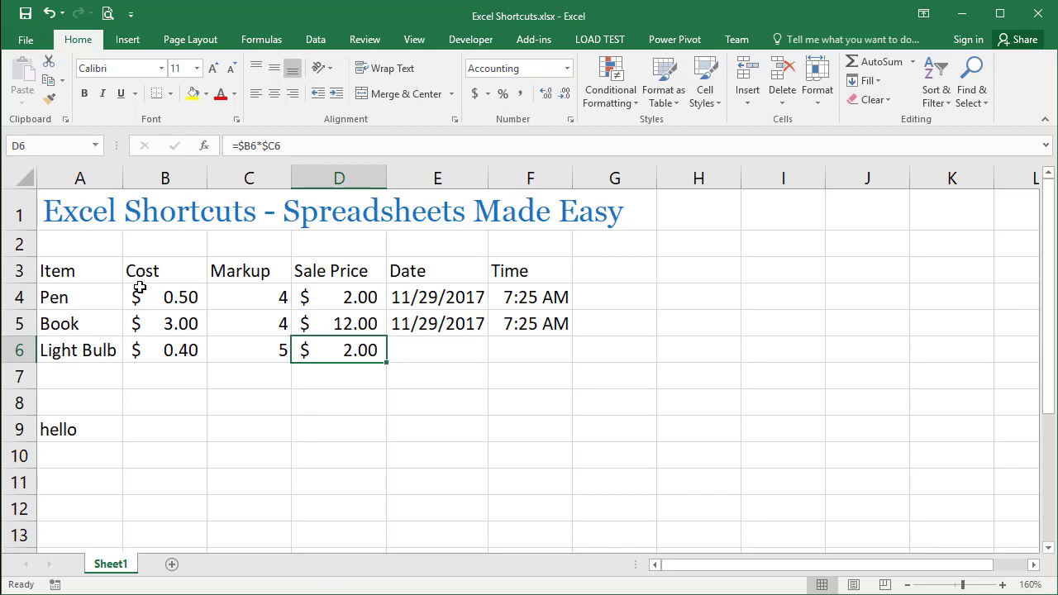
# - Format the range A3:F6 as a table with the first blue medium style, and undo the table formatting
pyautogui.moveTo(64, 270); pyautogui.dragTo(503, 347)
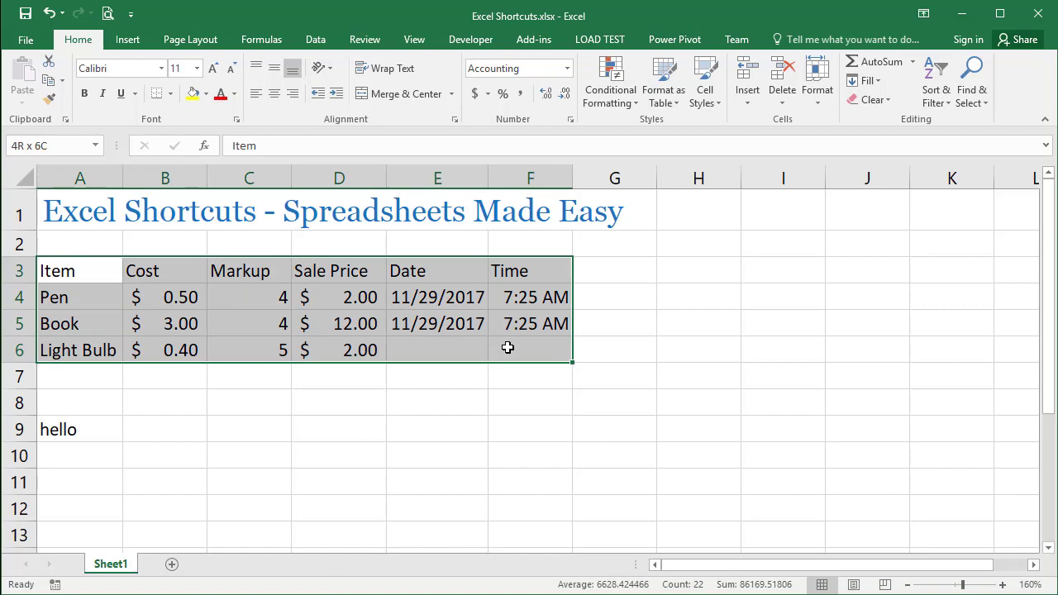
pyautogui.click(666, 90)
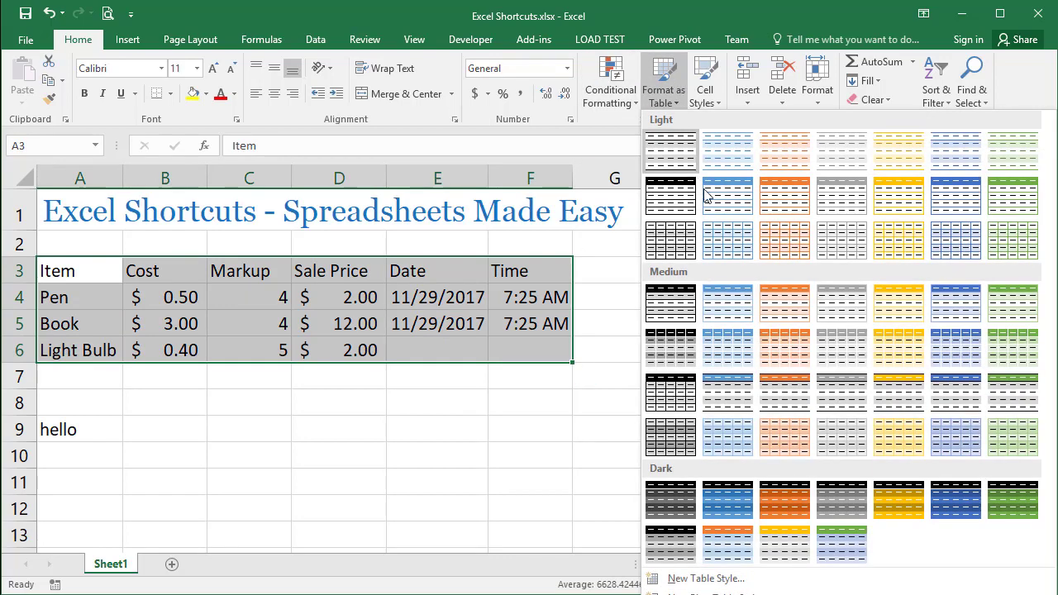
pyautogui.click(715, 304)
pyautogui.click(398, 396)
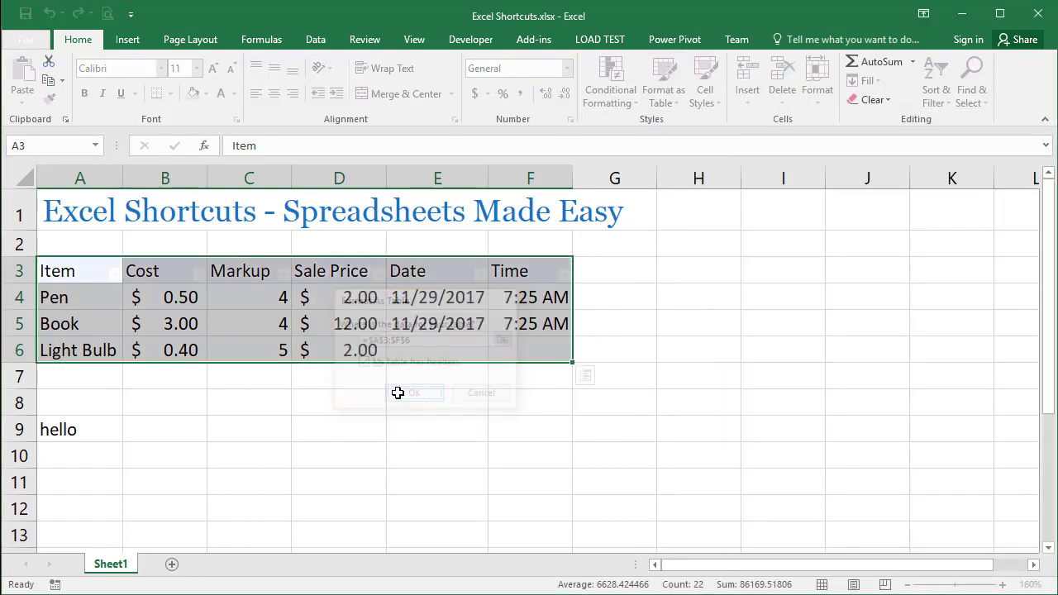
pyautogui.hotkey('ctrl', 'z')
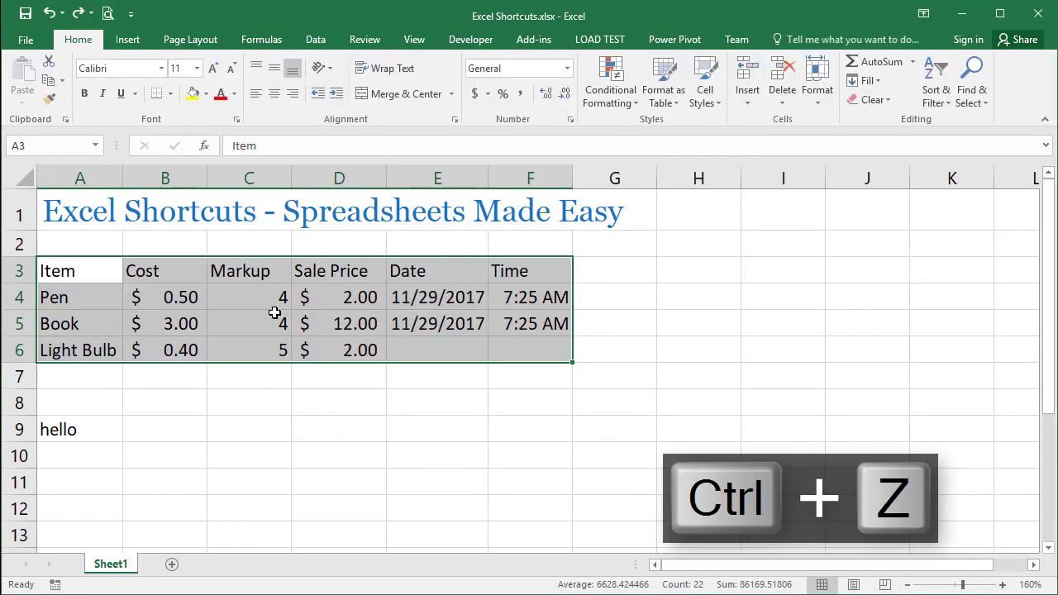
# - Create a table from the data around C5, using the range $A$3:$F$6, and undo the table creation
pyautogui.click(254, 311)
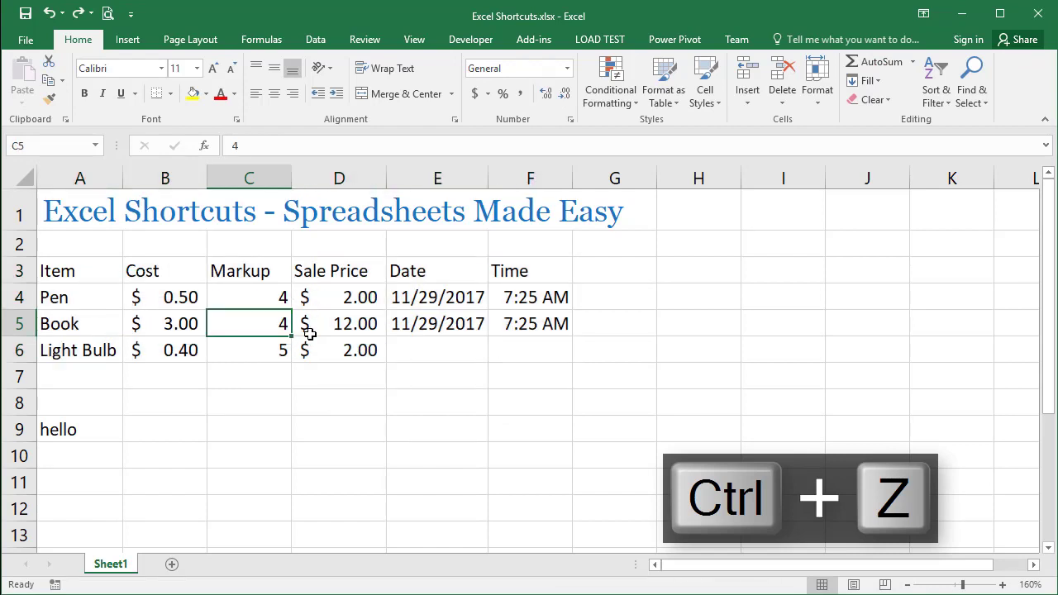
pyautogui.hotkey('ctrl', 't')
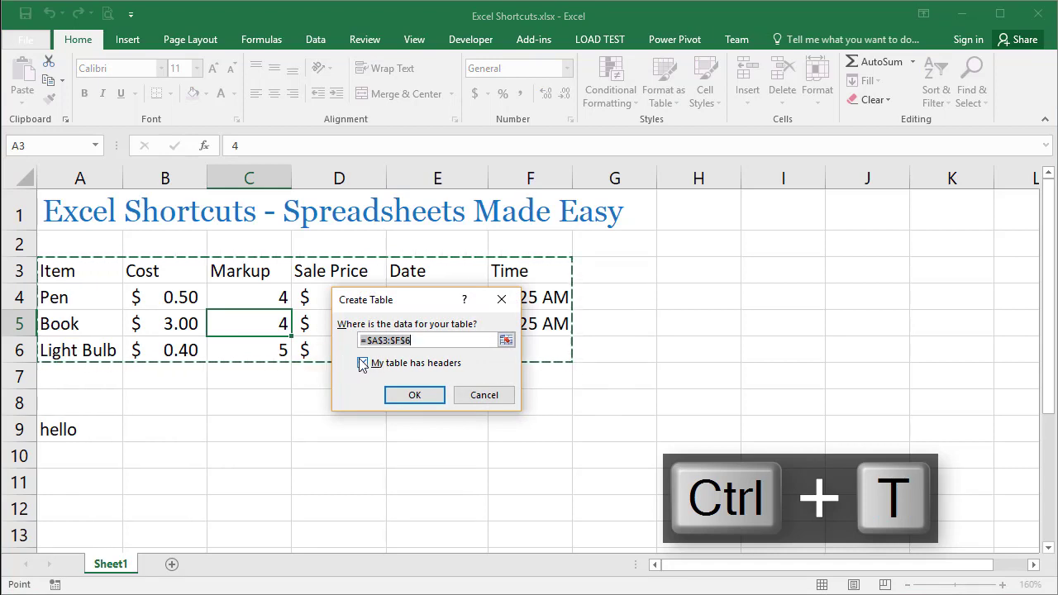
pyautogui.click(413, 395)
pyautogui.hotkey('ctrl', 'z')
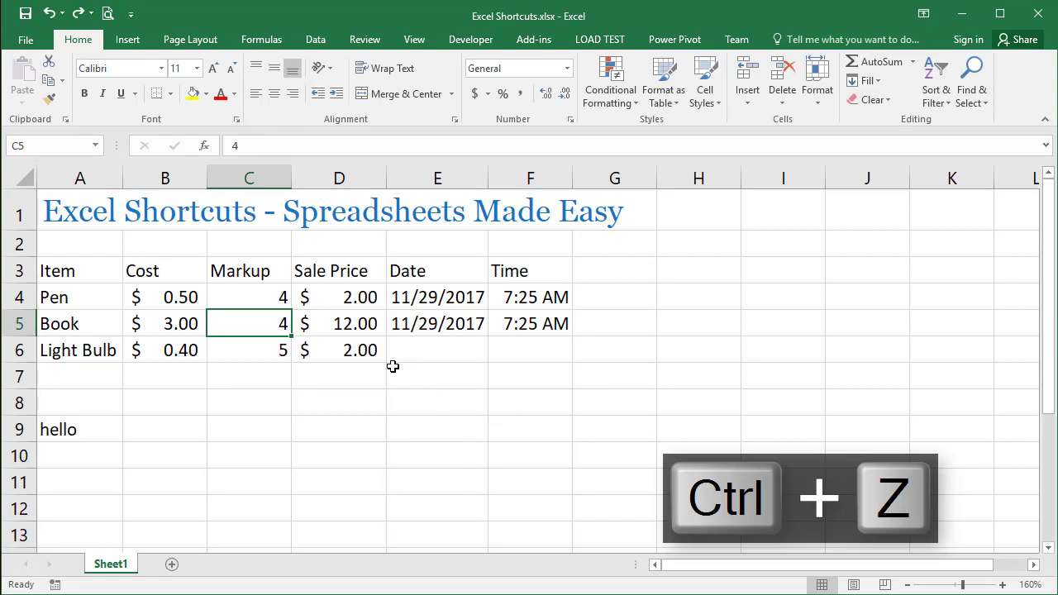
# - Convert the price data in A3:F6 into a table with a header row, accepting the suggested range
pyautogui.hotkey('ctrl', 't')
pyautogui.press('Return')
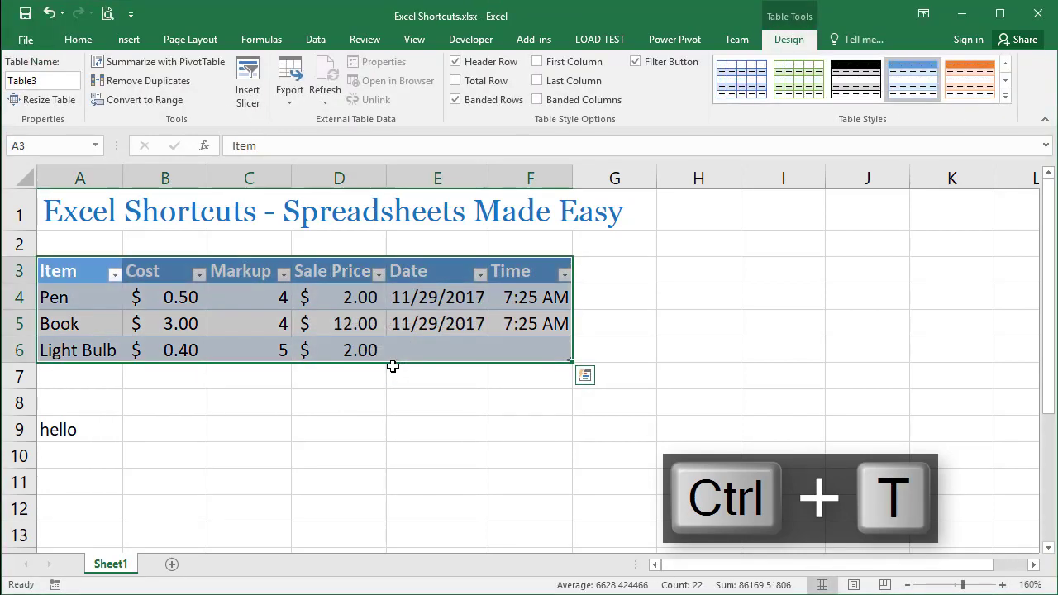